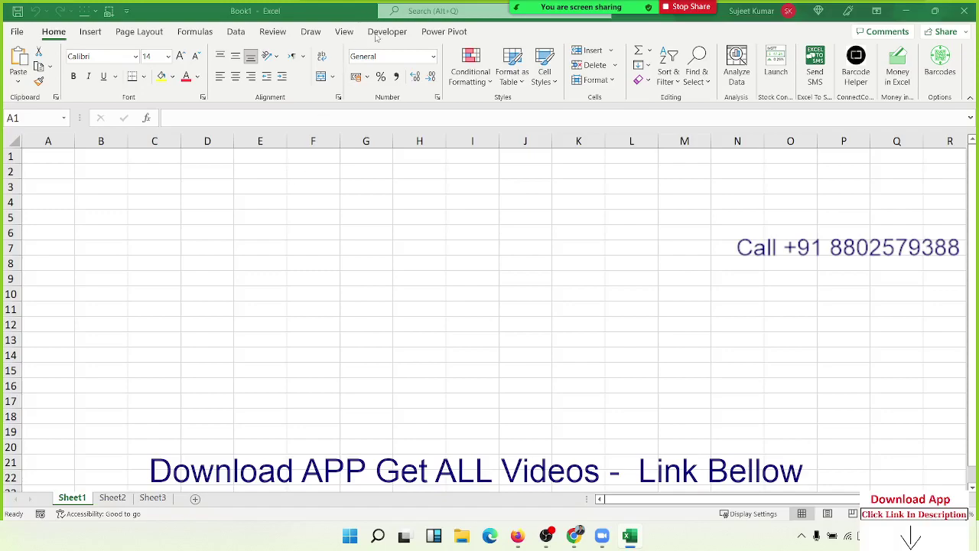
- View the custom number format codes in Format Cells, then close the dialog unchanged
{"action": "left_click", "coordinate": [436, 99]}
{"action": "left_click", "coordinate": [436, 100]}
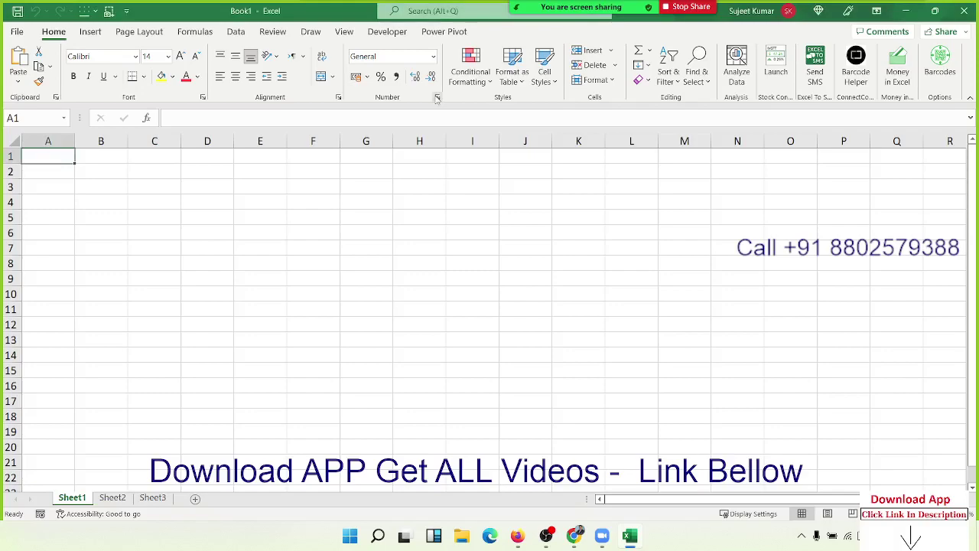
{"action": "left_click", "coordinate": [365, 309]}
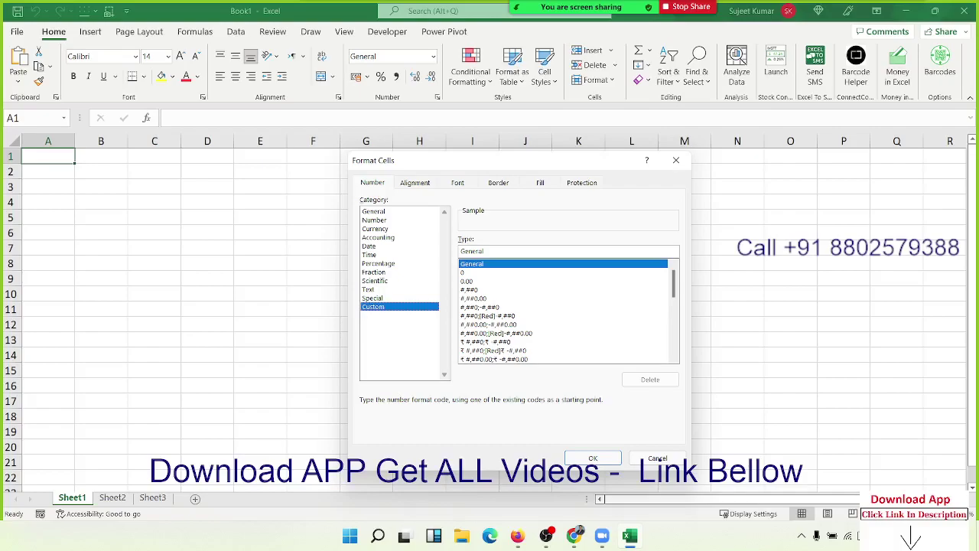
{"action": "key", "text": "Escape"}
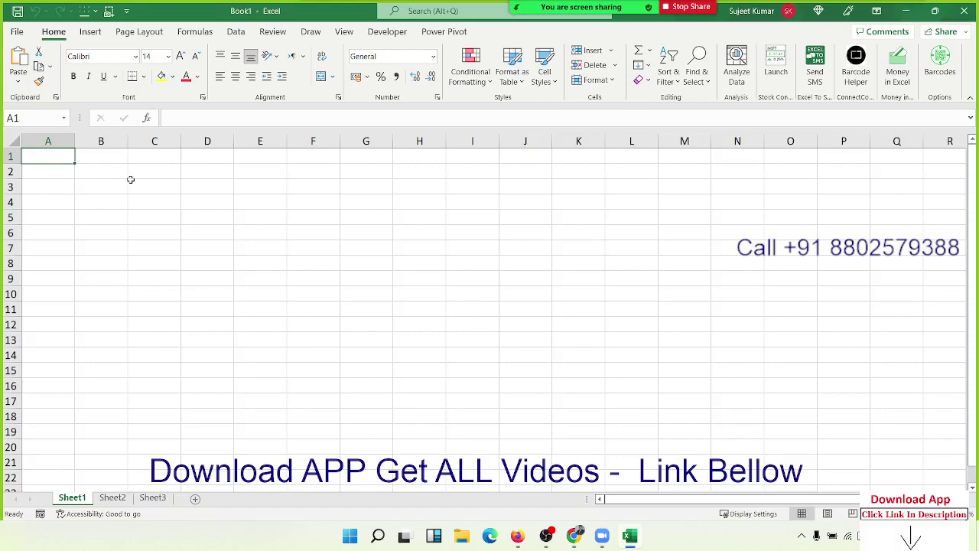
- Enter the header CHQ NO in A1 and cheque number 451236 in A2
{"action": "type", "text": "CHQ"}
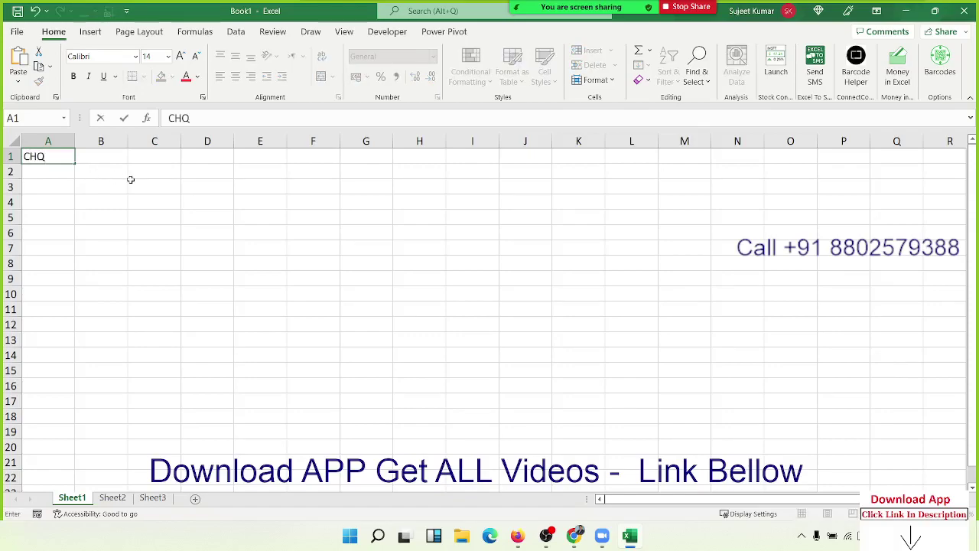
{"action": "type", "text": " NO"}
{"action": "key", "text": "Return"}
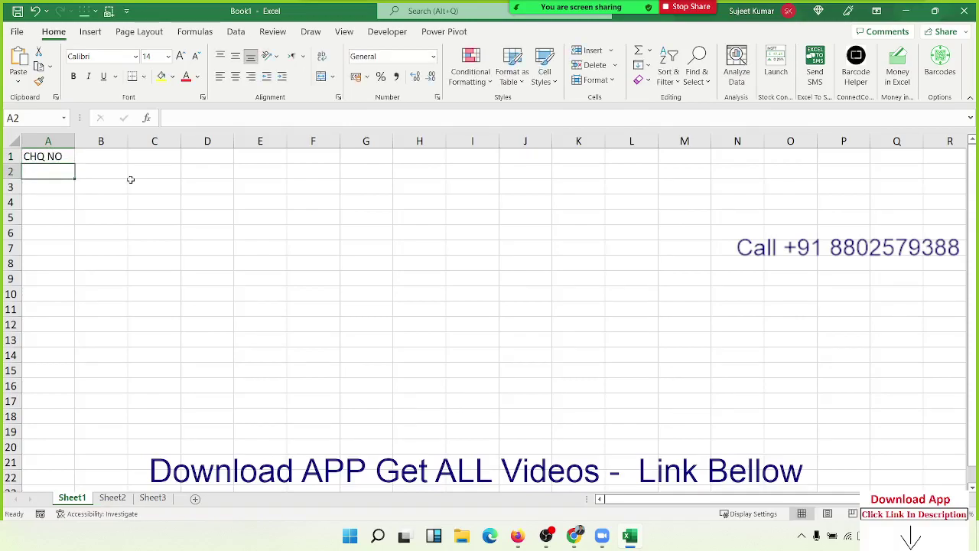
{"action": "type", "text": "12"}
{"action": "key", "text": "BackSpace"}
{"action": "key", "text": "BackSpace"}
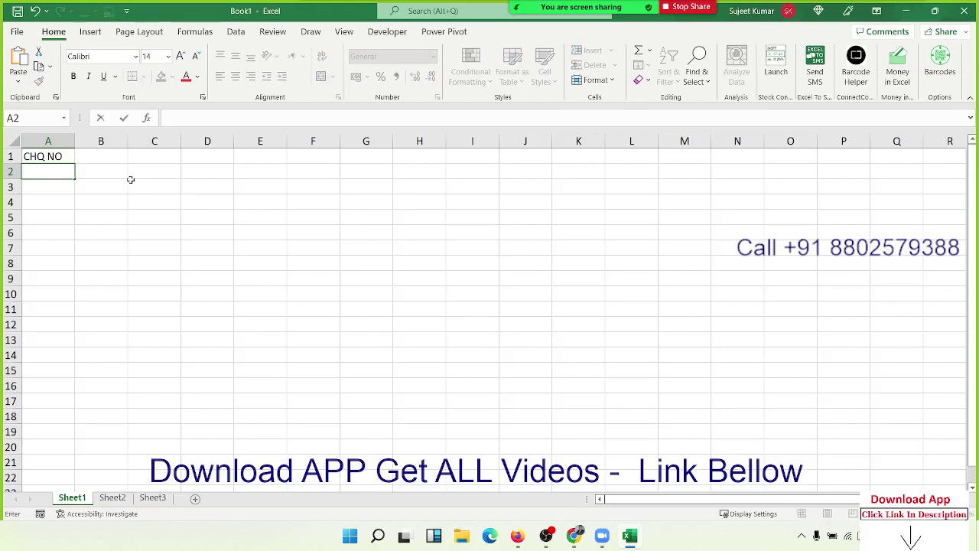
{"action": "type", "text": "451236"}
{"action": "key", "text": "Return"}
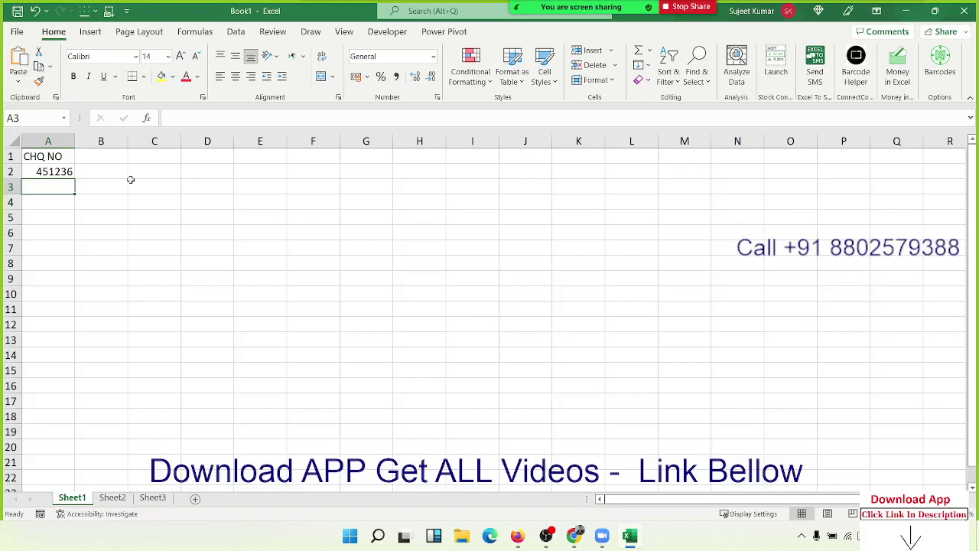
- Enter 004521 in A3, which drops to 4521, then clear A3 and begin an apostrophe
{"action": "type", "text": "0045"}
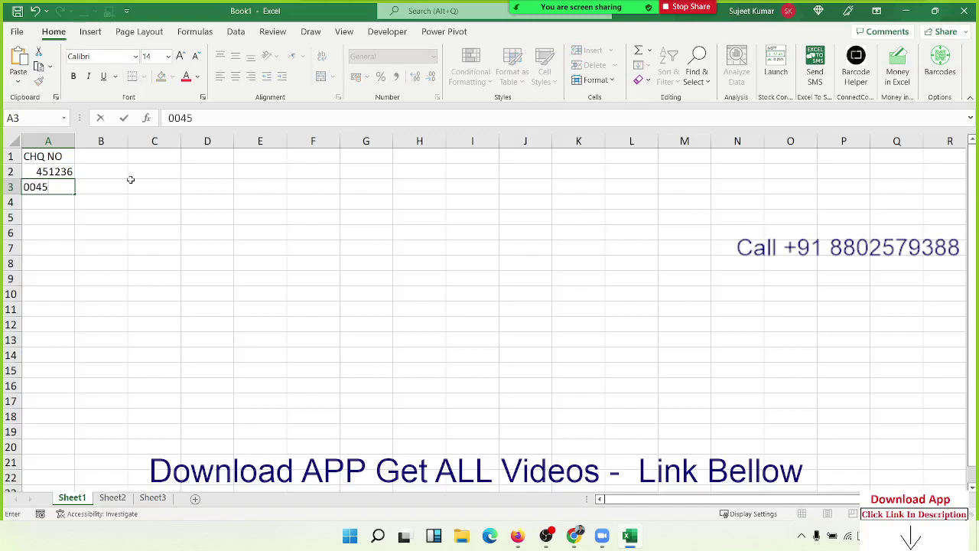
{"action": "type", "text": "21"}
{"action": "key", "text": "Return"}
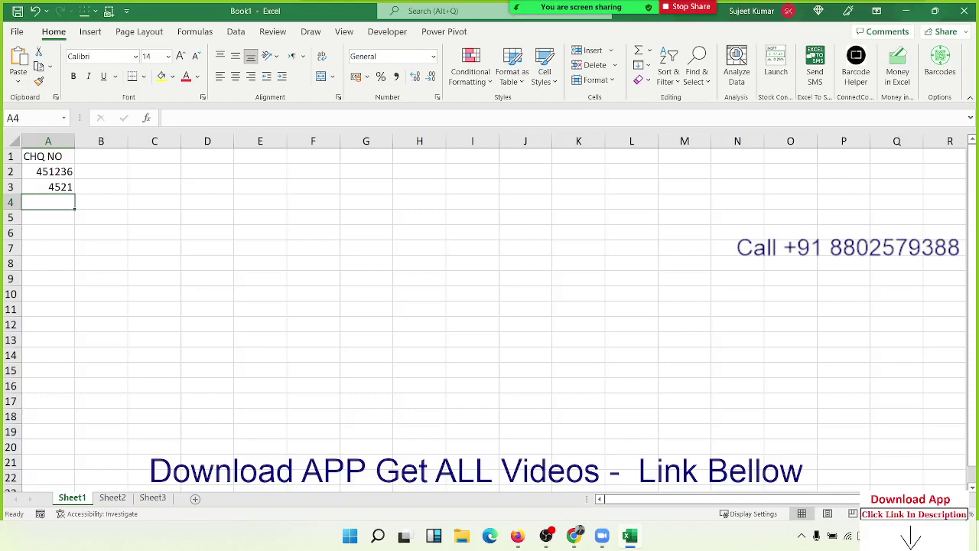
{"action": "key", "text": "Up"}
{"action": "key", "text": "Delete"}
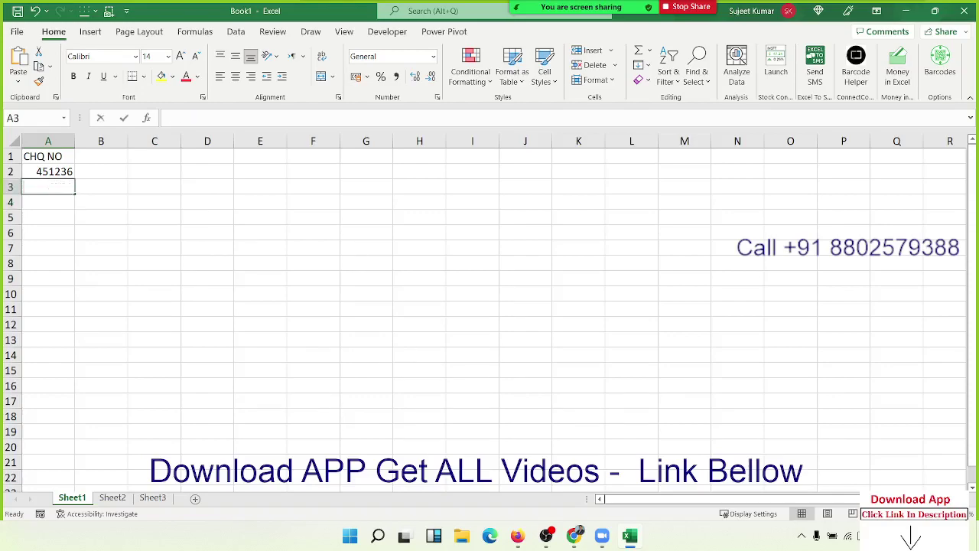
{"action": "type", "text": "'"}
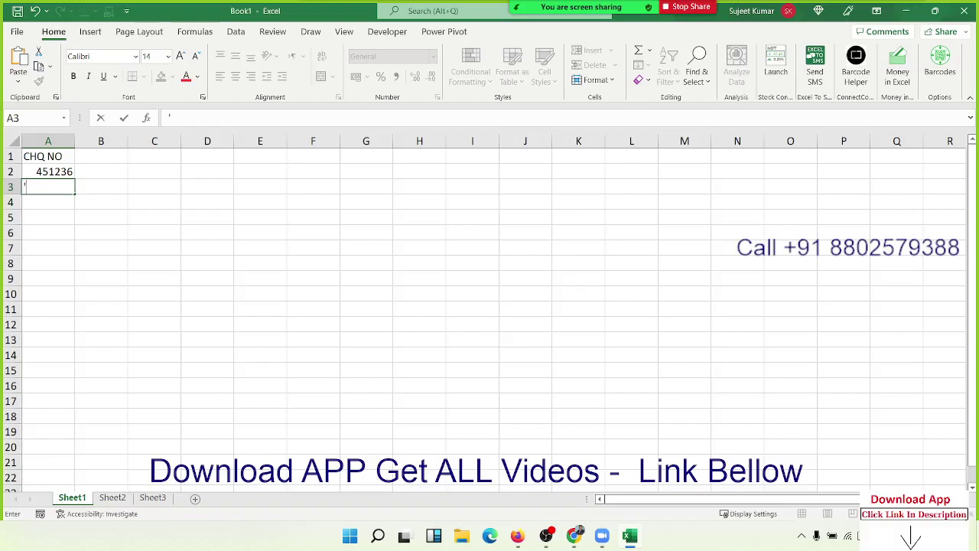
- Enter '001536 in A3 as text and reselect it to see the number-stored-as-text warning
{"action": "type", "text": "1"}
{"action": "key", "text": "BackSpace"}
{"action": "type", "text": "00153"}
{"action": "type", "text": "6"}
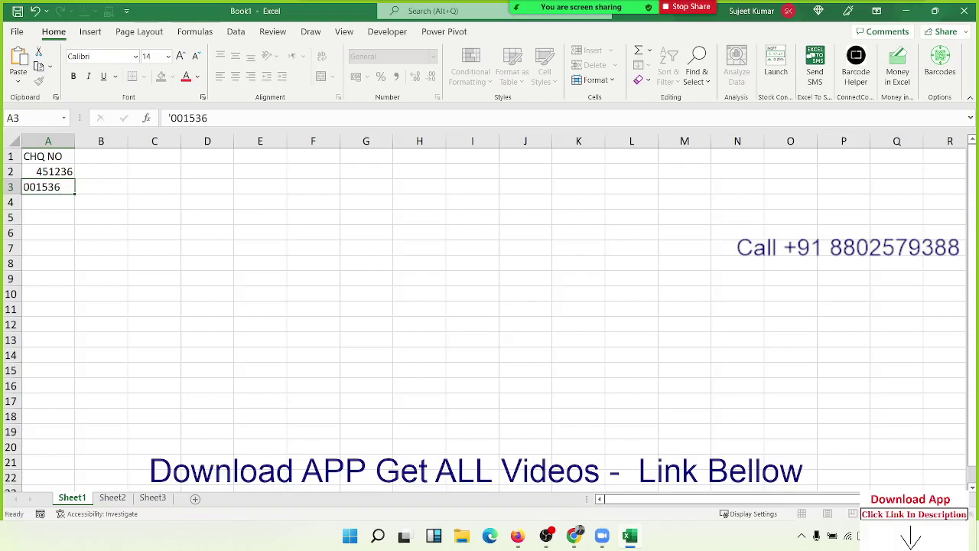
{"action": "key", "text": "Return"}
{"action": "left_click", "coordinate": [47, 186]}
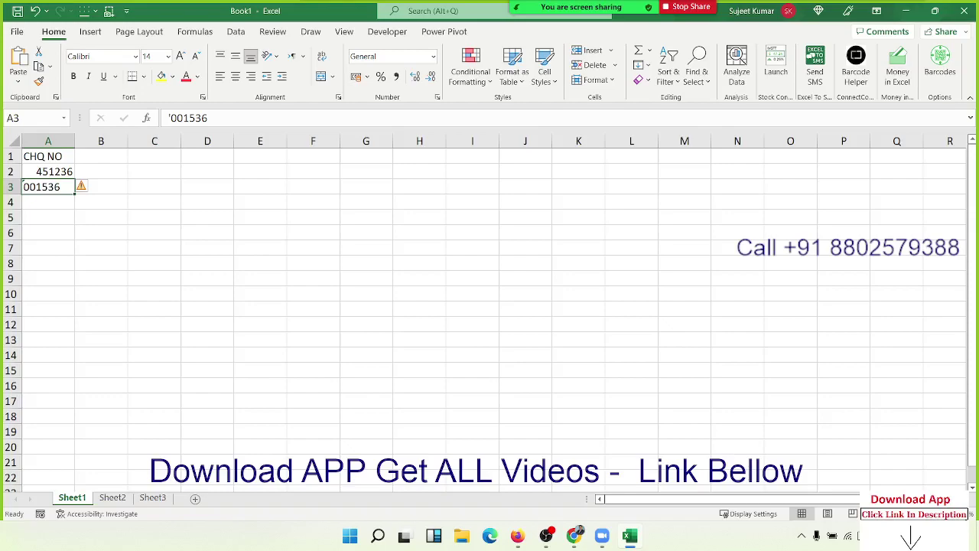
{"action": "key", "text": "Up"}
{"action": "key", "text": "Up"}
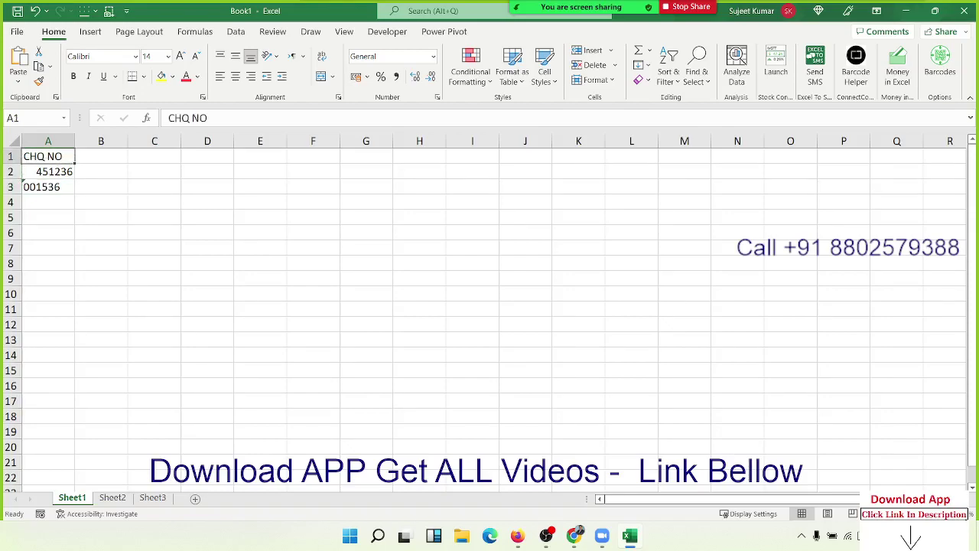
{"action": "key", "text": "Down"}
{"action": "key", "text": "Down"}
{"action": "key", "text": "Down"}
{"action": "key", "text": "Up"}
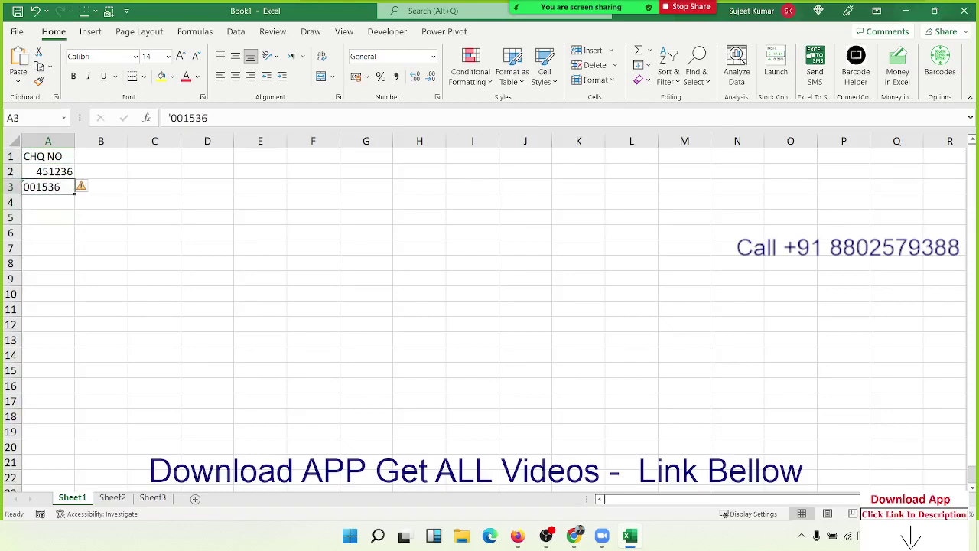
{"action": "key", "text": "Down"}
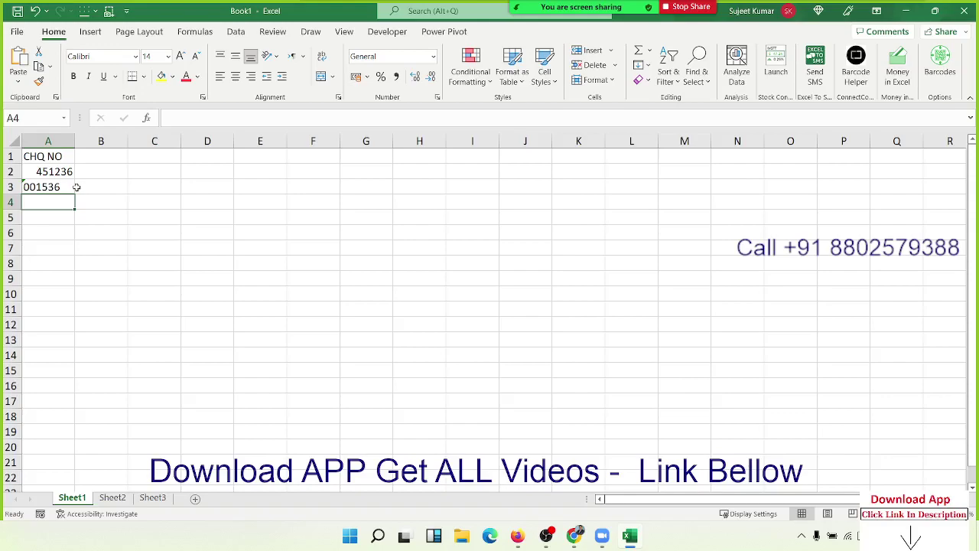
- Apply the Text number format to all of column A
{"action": "left_click", "coordinate": [46, 140]}
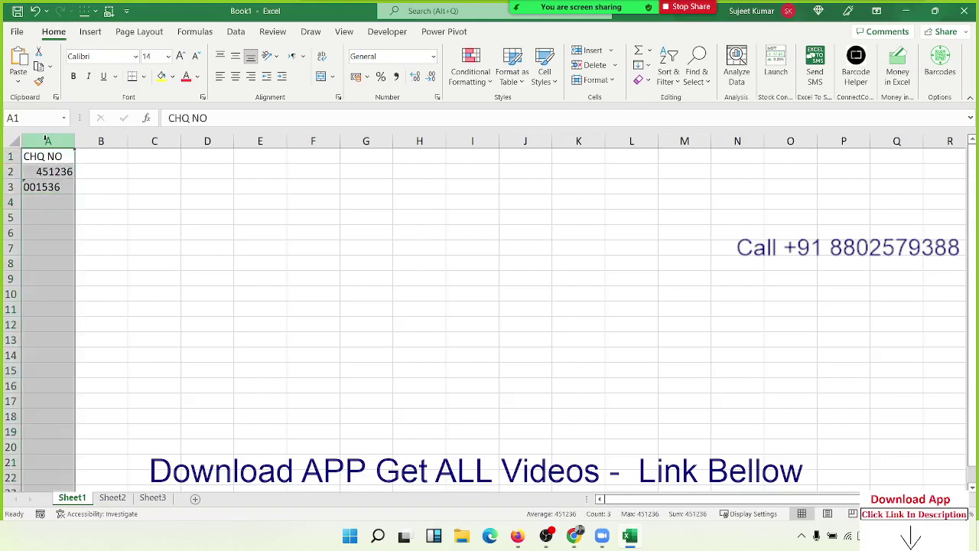
{"action": "right_click", "coordinate": [47, 141]}
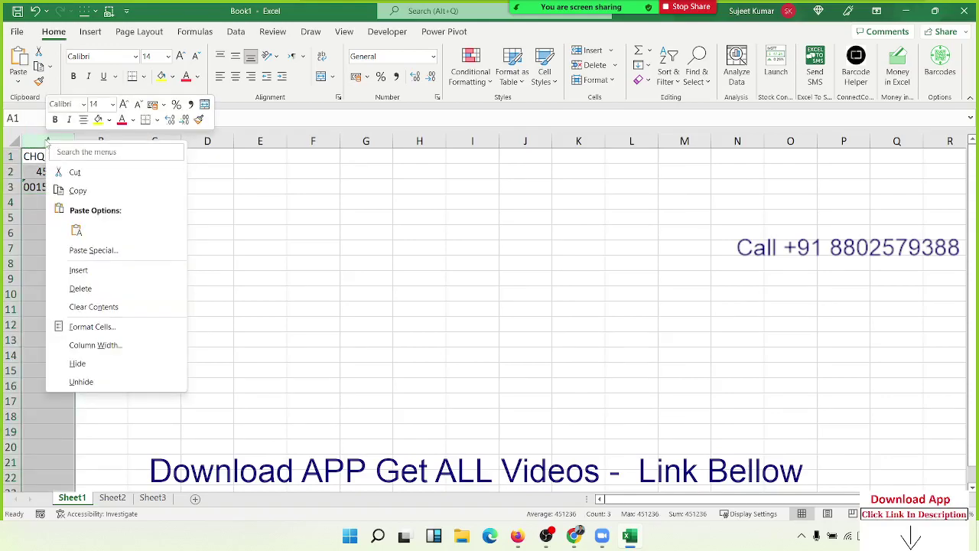
{"action": "left_click", "coordinate": [99, 326]}
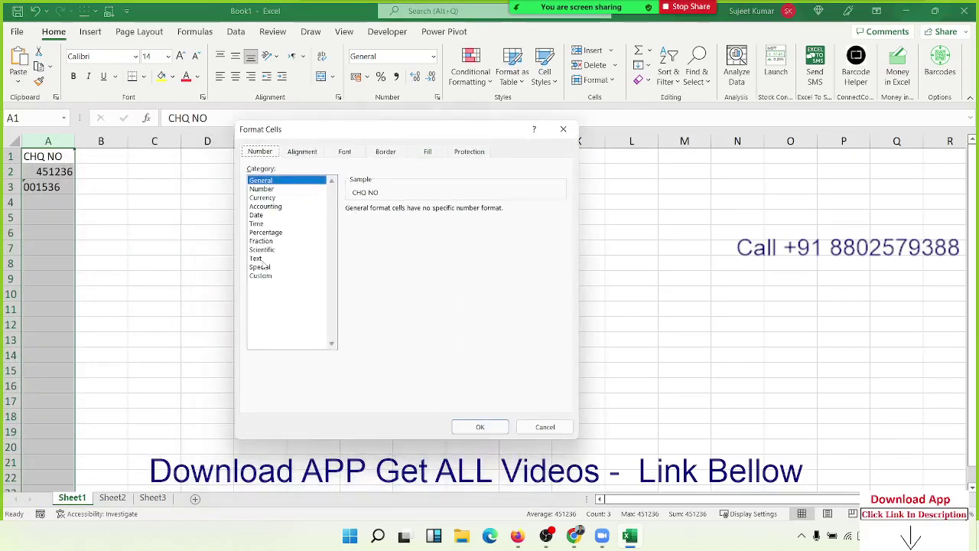
{"action": "left_click", "coordinate": [261, 259]}
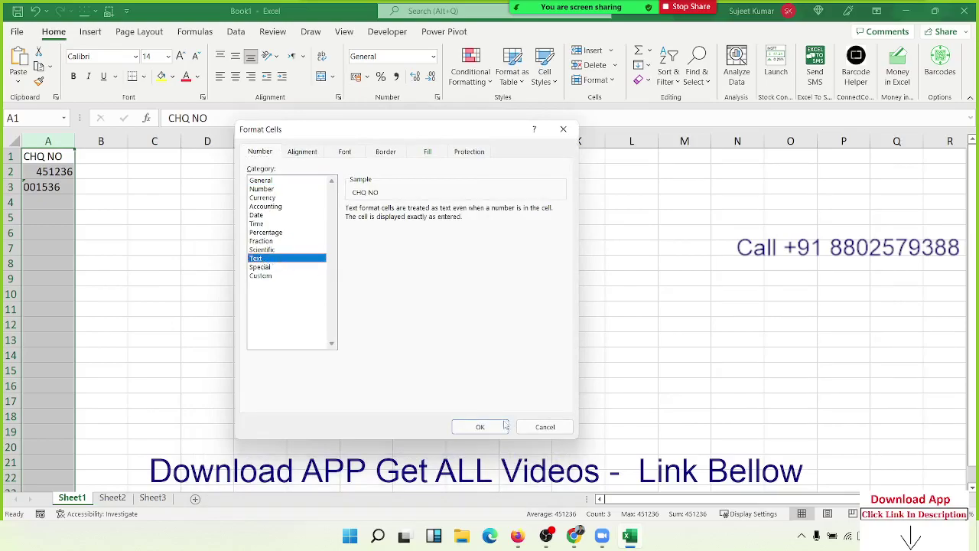
{"action": "left_click", "coordinate": [481, 427]}
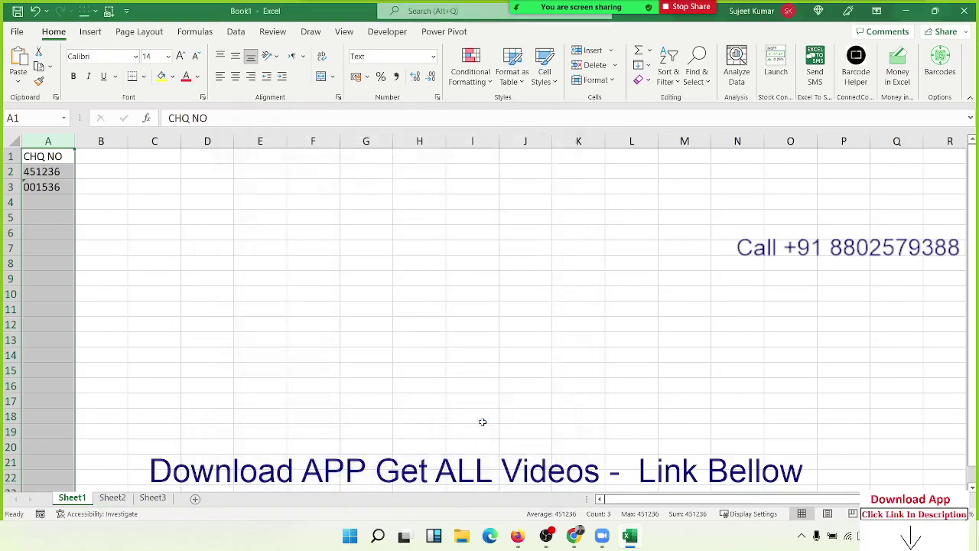
- Enter 001546 in A4 and =SUM(A1:A4 in A5, which stays as plain text
{"action": "left_click", "coordinate": [49, 203]}
{"action": "double_click", "coordinate": [49, 203]}
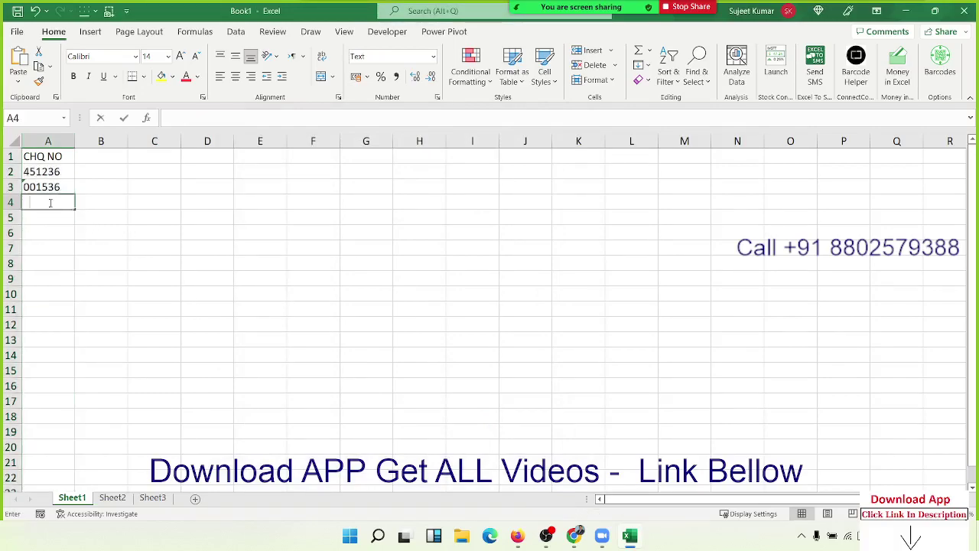
{"action": "type", "text": "001546"}
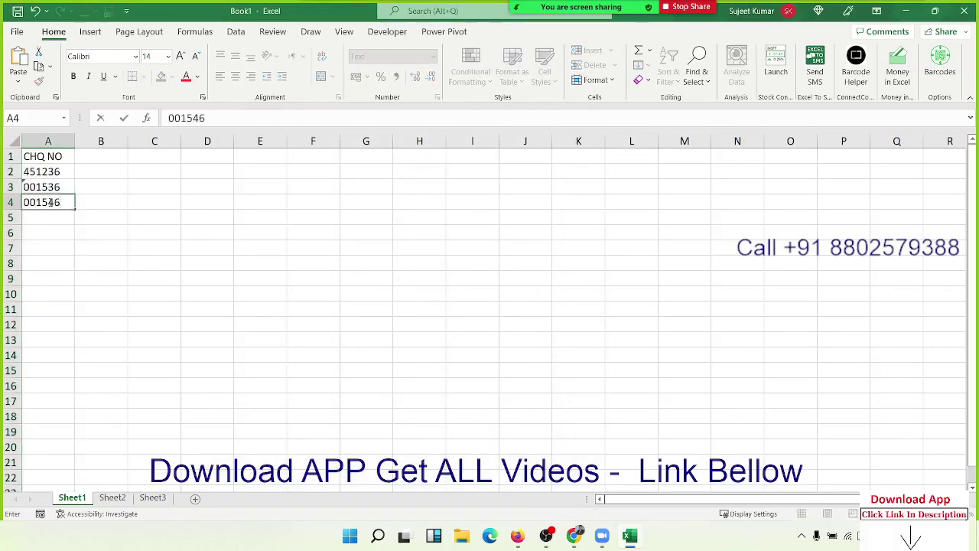
{"action": "key", "text": "Return"}
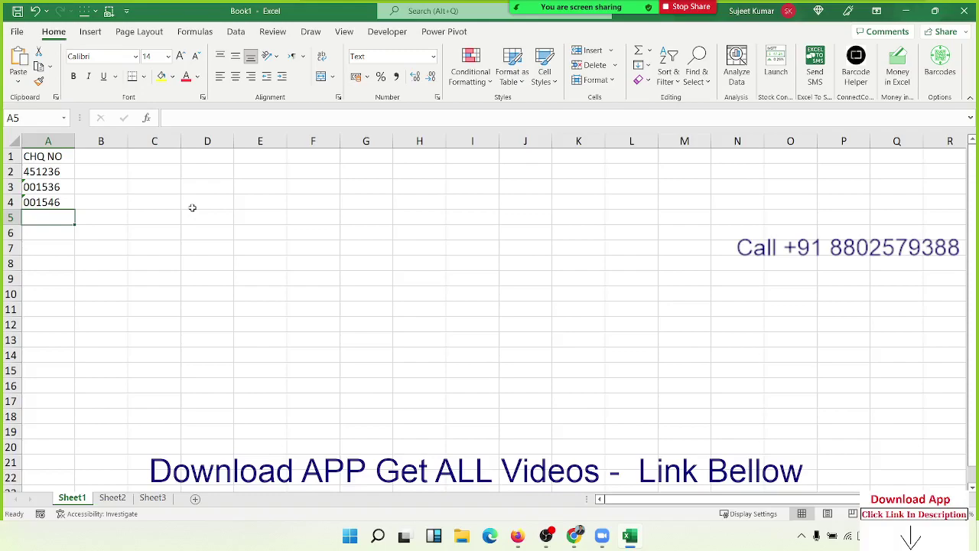
{"action": "type", "text": "=SUM("}
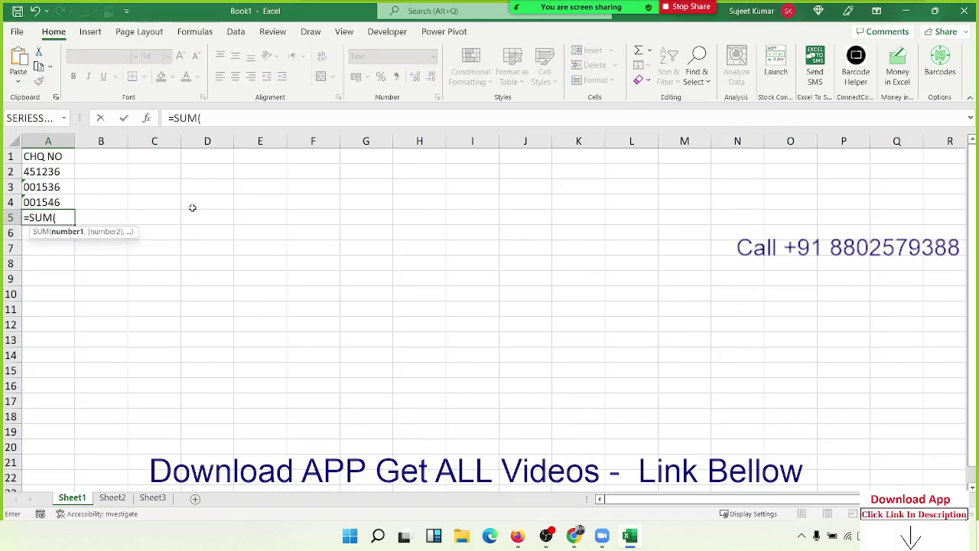
{"action": "key", "text": "Up"}
{"action": "key", "text": "shift+Up"}
{"action": "key", "text": "shift+Up"}
{"action": "key", "text": "shift+Up"}
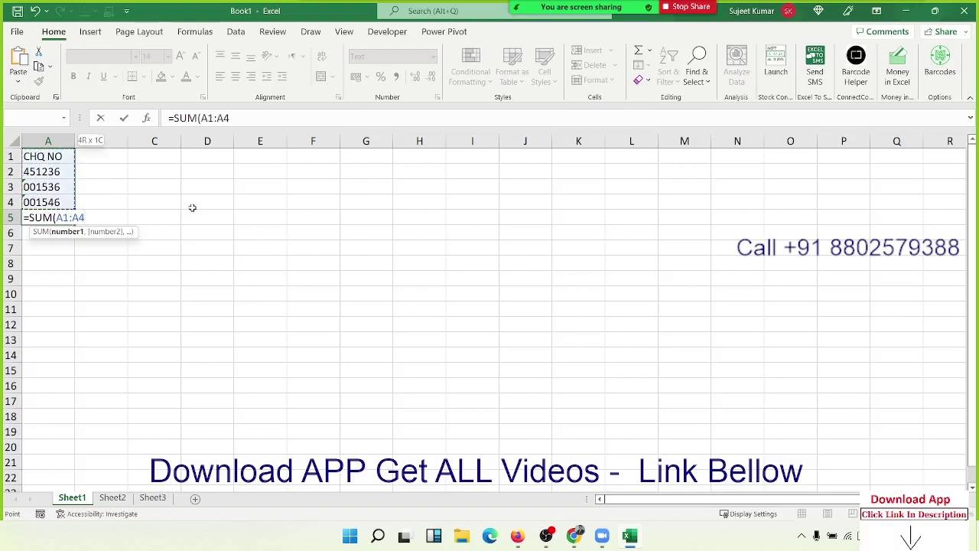
{"action": "key", "text": "Return"}
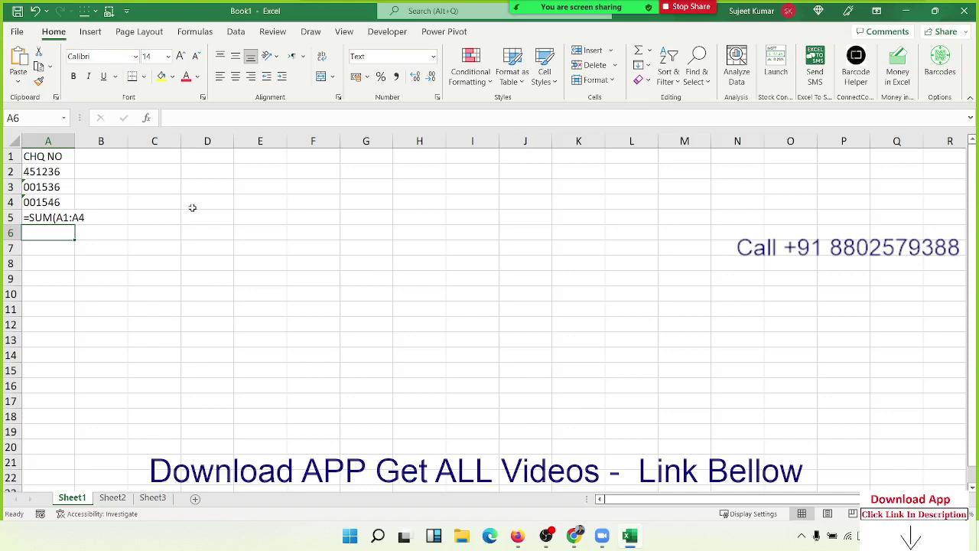
{"action": "key", "text": "Up"}
- Enter the header Chq in C1 with 154525, 325, 6321 and 36586 below it
{"action": "key", "text": "ctrl+Up"}
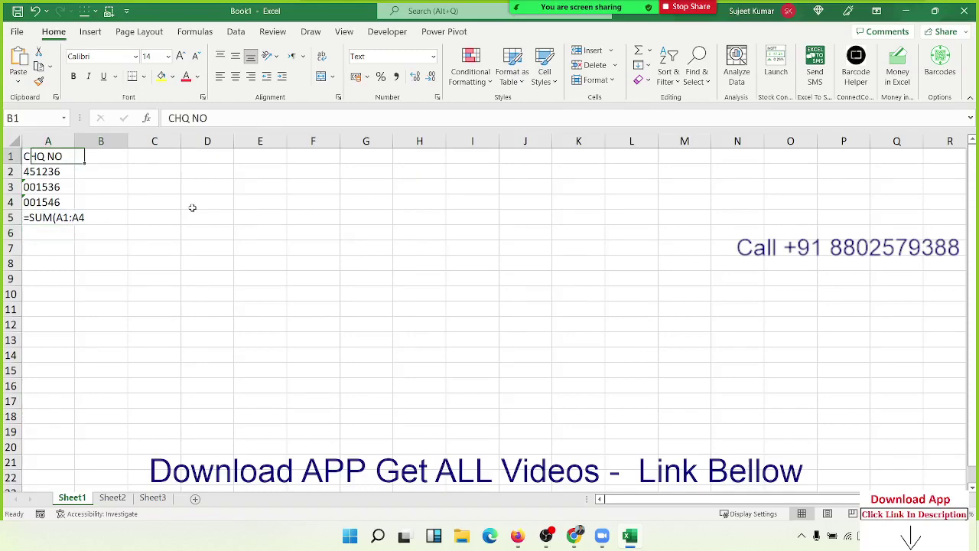
{"action": "key", "text": "Right"}
{"action": "key", "text": "Right"}
{"action": "type", "text": "Chq"}
{"action": "key", "text": "Return"}
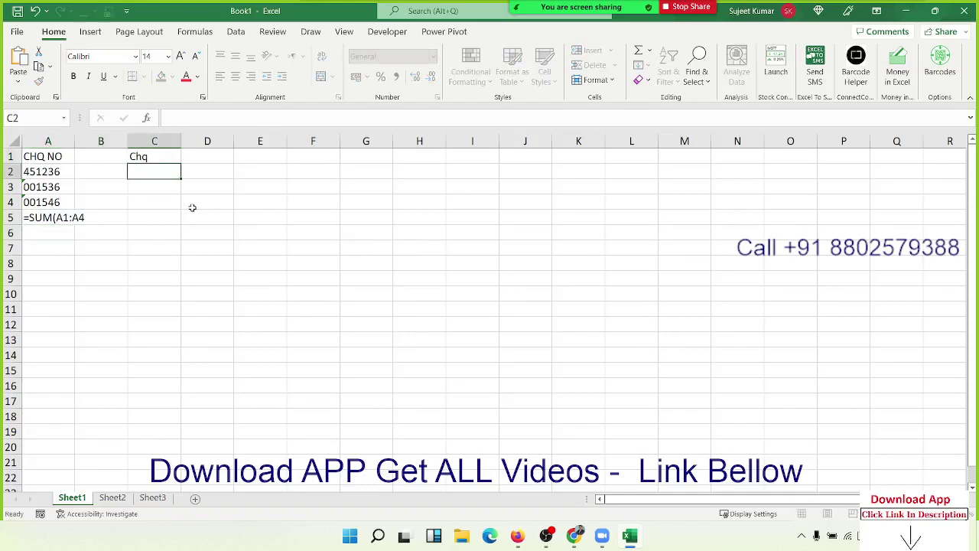
{"action": "type", "text": "154525"}
{"action": "key", "text": "Return"}
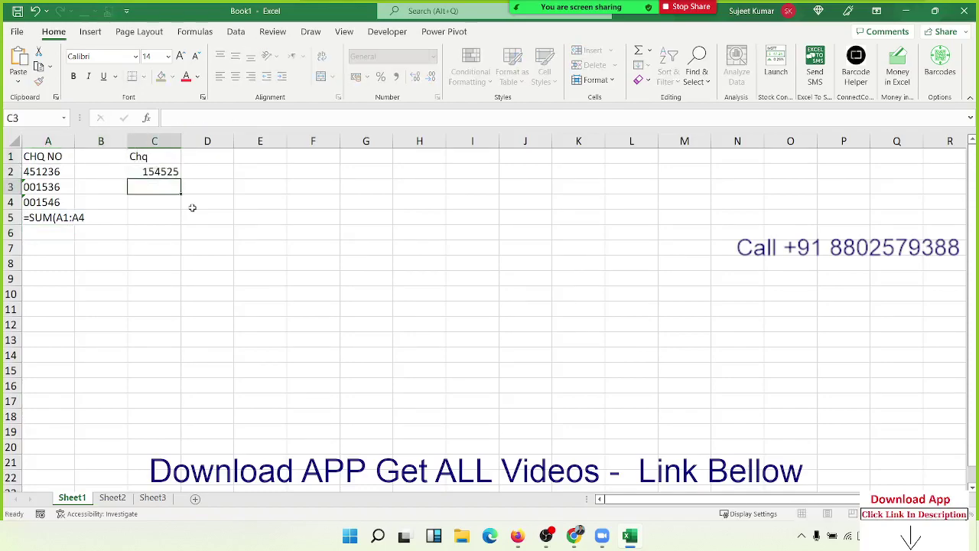
{"action": "type", "text": "325"}
{"action": "key", "text": "Return"}
{"action": "type", "text": "63"}
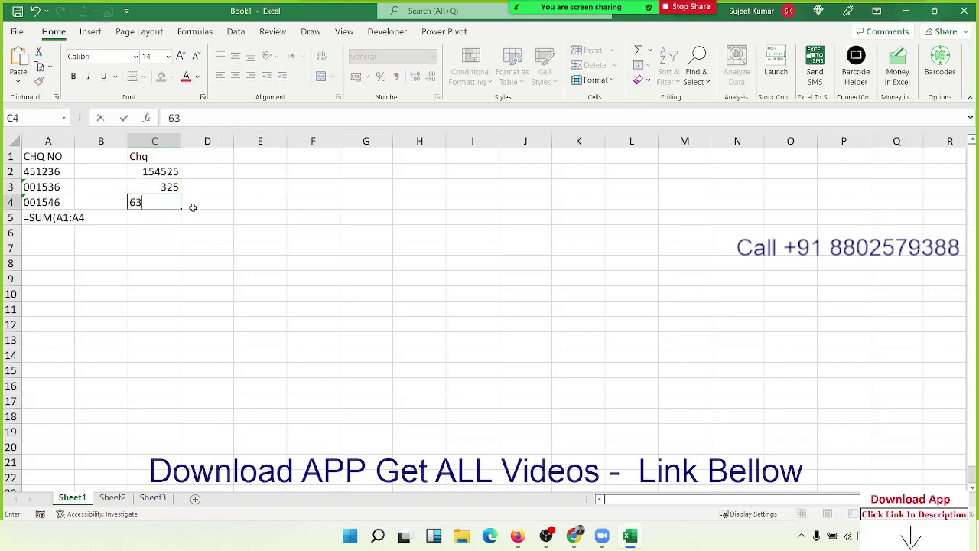
{"action": "type", "text": "21"}
{"action": "key", "text": "Return"}
{"action": "type", "text": "3658"}
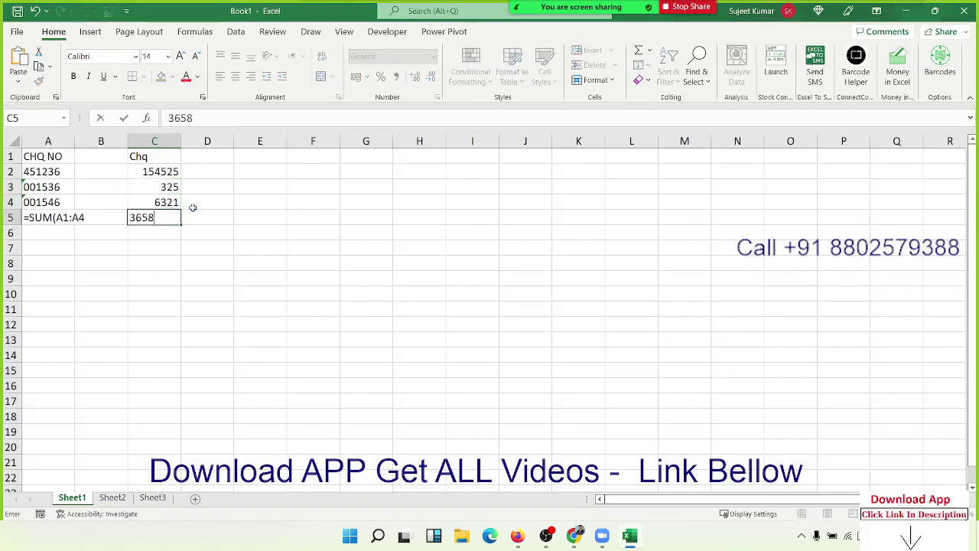
{"action": "type", "text": "6"}
{"action": "key", "text": "Return"}
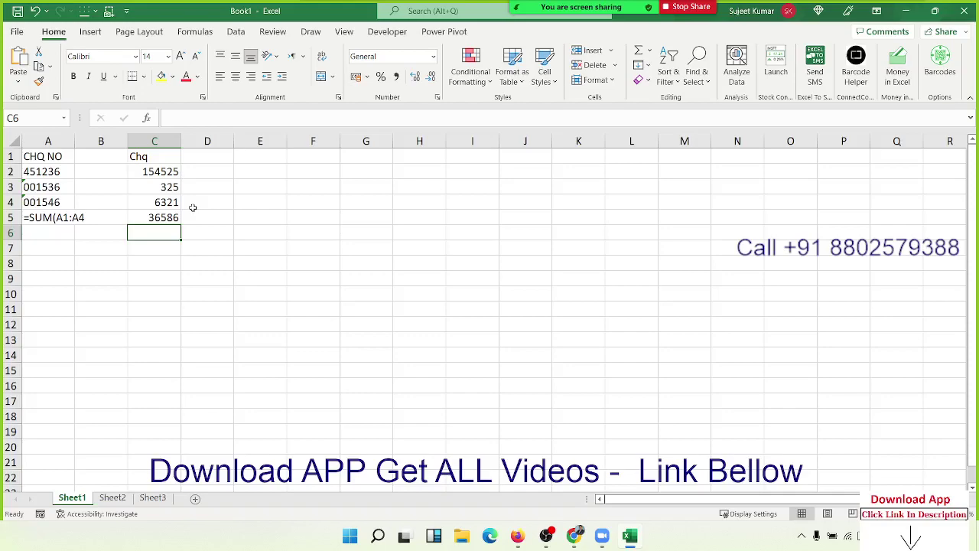
- Select C2:C5, briefly switching to the WhatsApp window and back to Excel
{"action": "key", "text": "Up"}
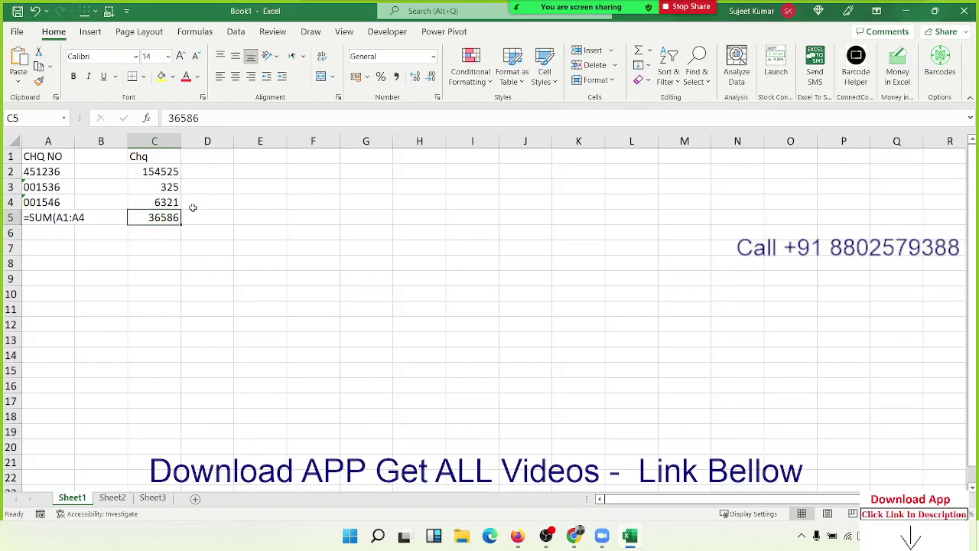
{"action": "key", "text": "shift+Up"}
{"action": "key", "text": "shift+Up"}
{"action": "key", "text": "shift+Up"}
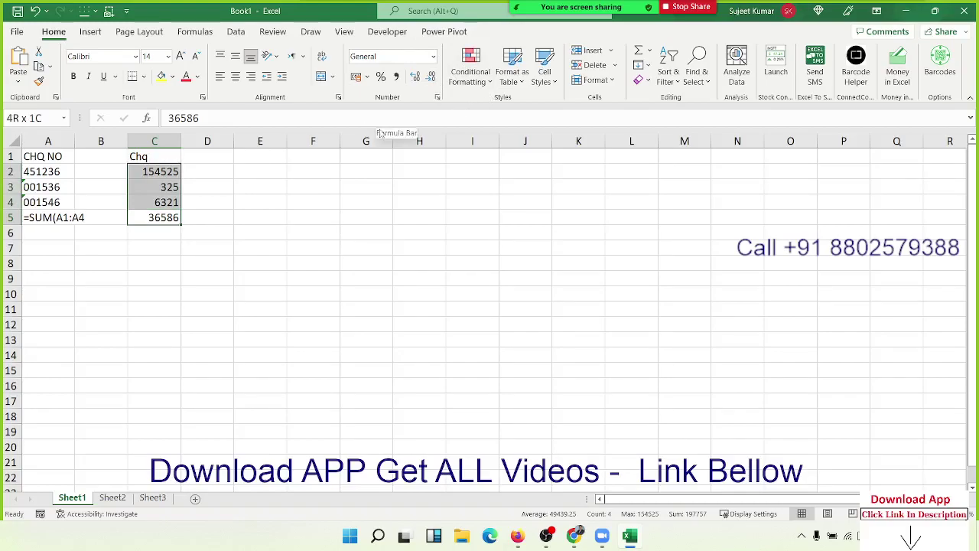
{"action": "left_click", "coordinate": [518, 538]}
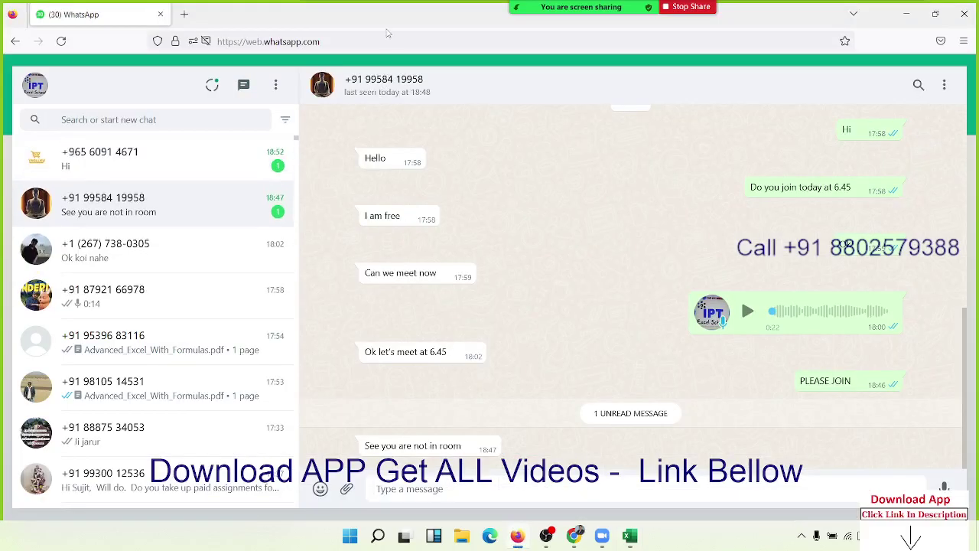
{"action": "key", "text": "alt+Tab"}
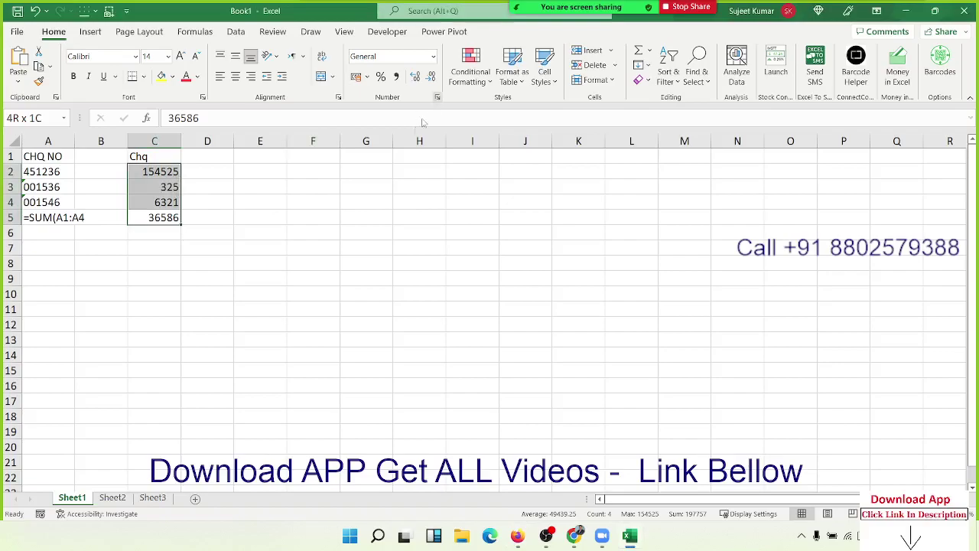
- Apply the custom format 000000 to C2:C5 so 325 displays as 000325
{"action": "left_click", "coordinate": [437, 97]}
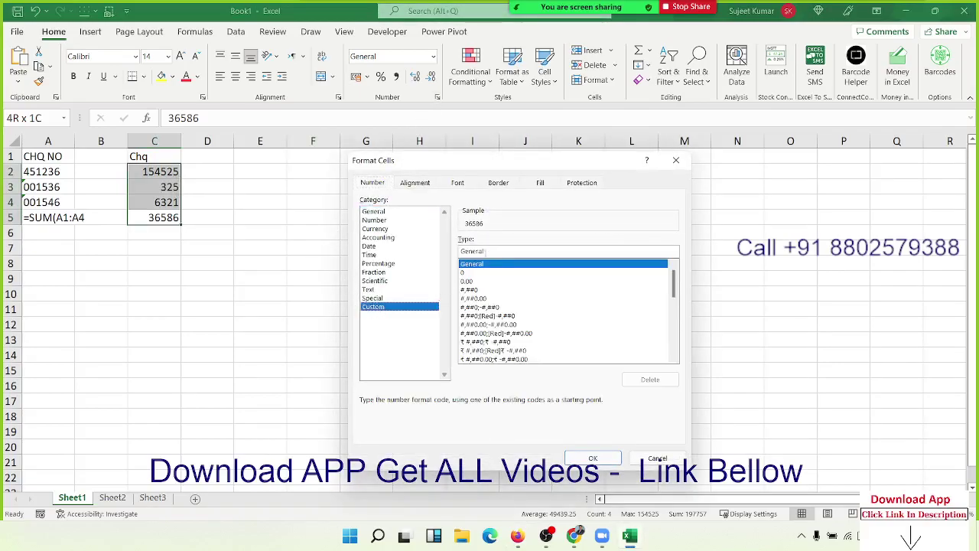
{"action": "double_click", "coordinate": [485, 251]}
{"action": "type", "text": "000"}
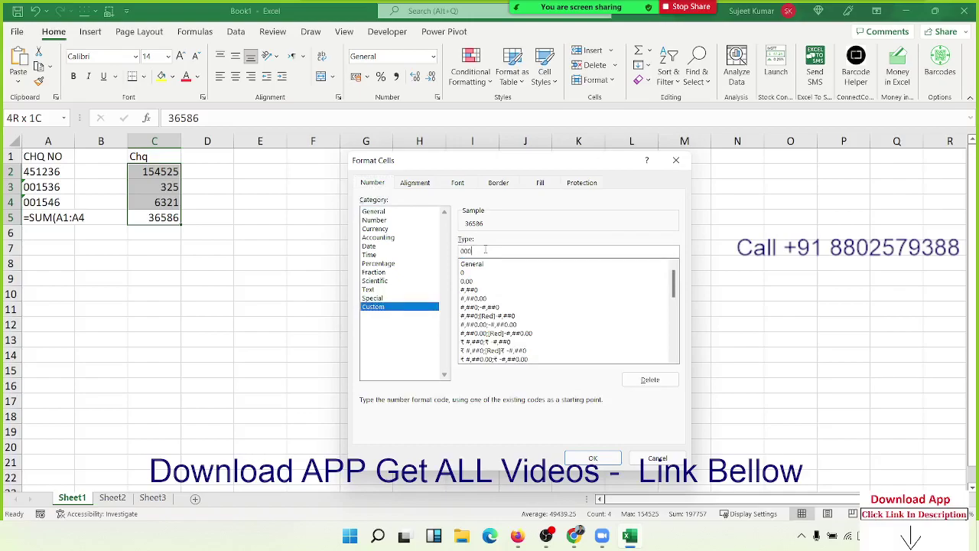
{"action": "type", "text": "00"}
{"action": "type", "text": "0"}
{"action": "key", "text": "Return"}
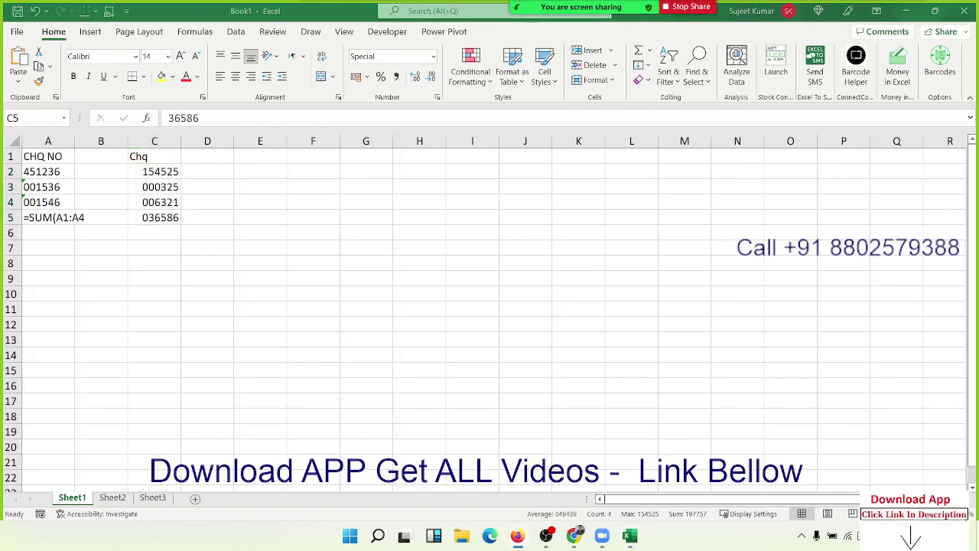
{"action": "left_click", "coordinate": [169, 197]}
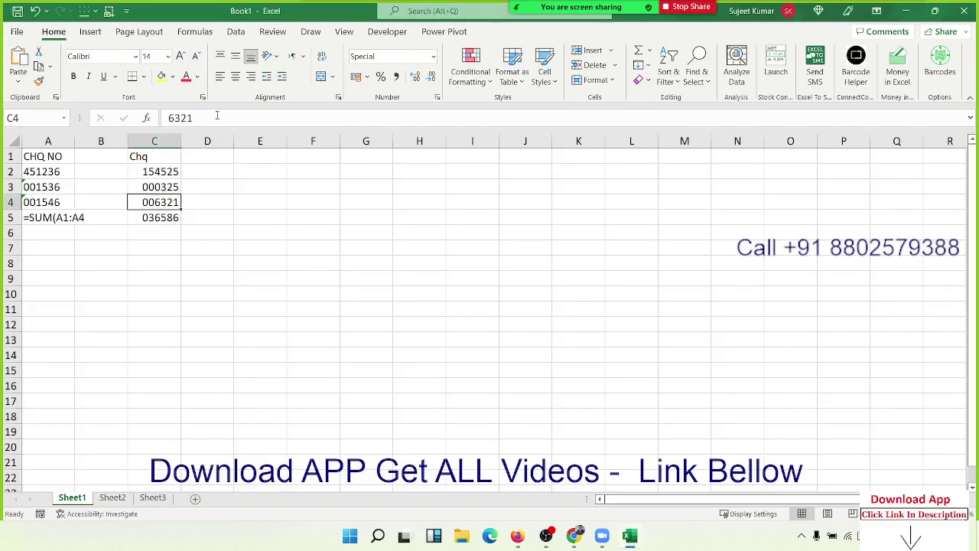
- Check that C4 still stores the raw value 6321 behind its padded display
{"action": "left_click", "coordinate": [192, 117]}
{"action": "left_click_drag", "start_coordinate": [192, 118], "coordinate": [169, 117]}
{"action": "key", "text": "Return"}
- Enter '000325 in G3 as text, ignore its error warning, and right-align it
{"action": "left_click", "coordinate": [375, 190]}
{"action": "type", "text": "'"}
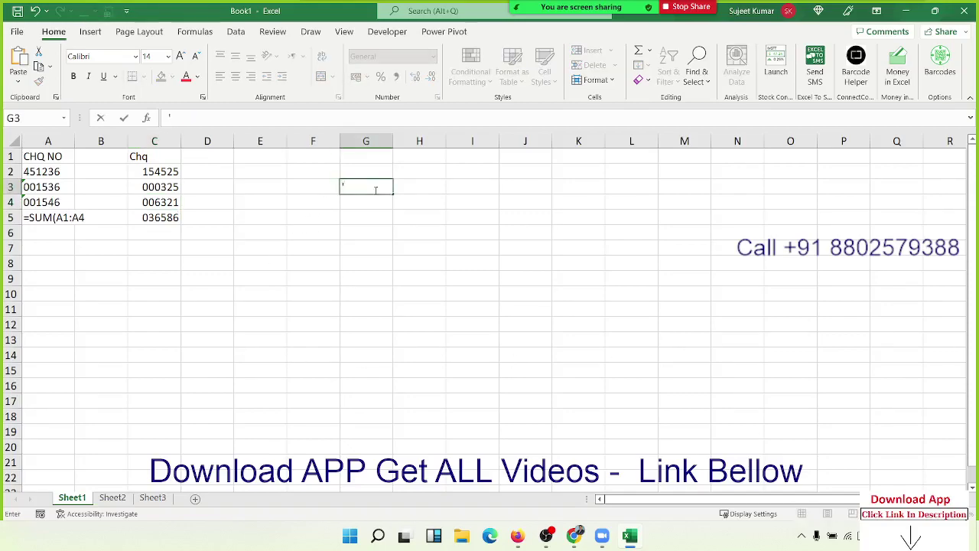
{"action": "type", "text": "000"}
{"action": "type", "text": "325"}
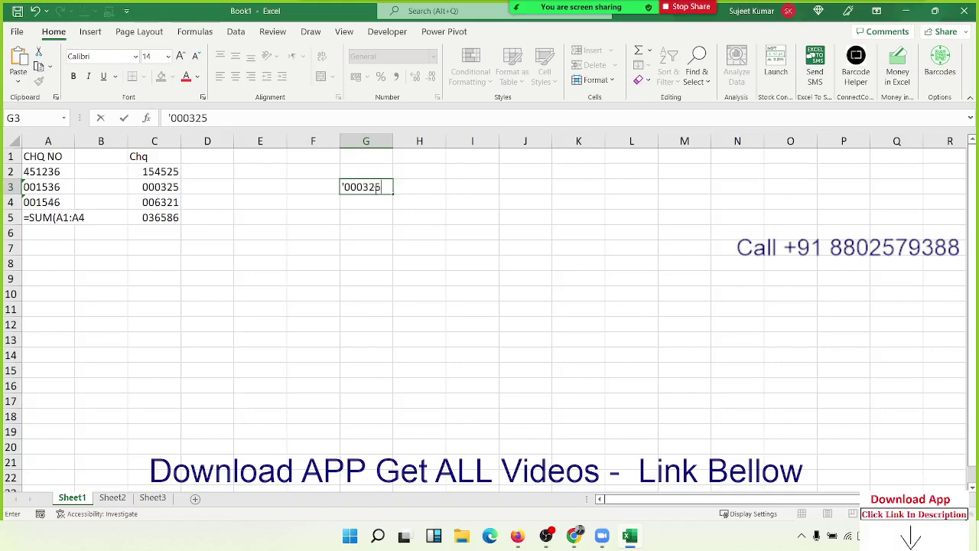
{"action": "key", "text": "Return"}
{"action": "left_click", "coordinate": [374, 189]}
{"action": "left_click", "coordinate": [326, 186]}
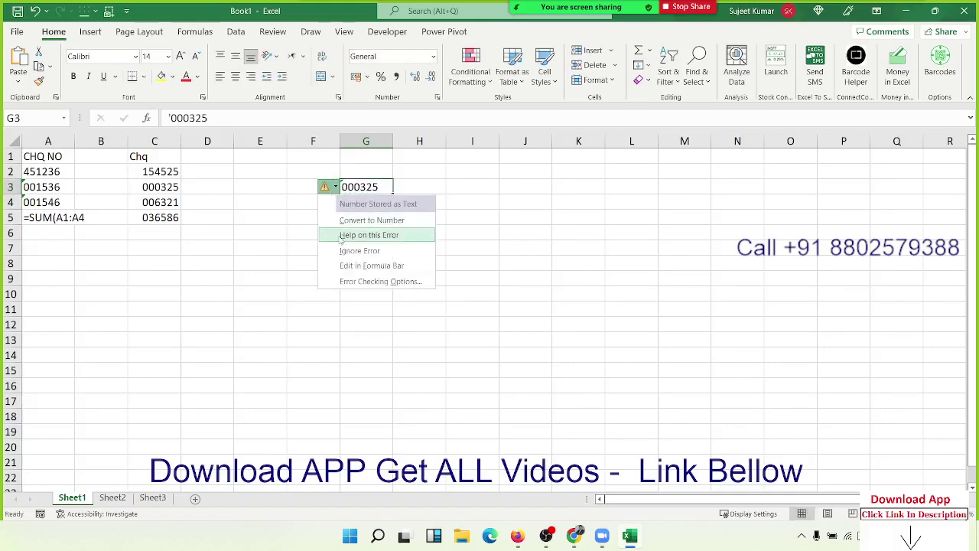
{"action": "left_click", "coordinate": [351, 252]}
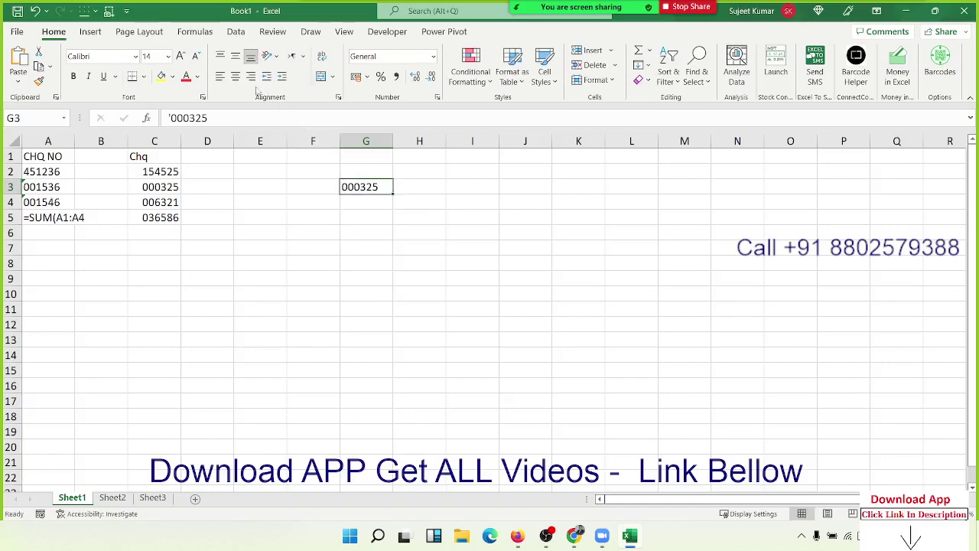
{"action": "left_click", "coordinate": [251, 76]}
{"action": "left_click", "coordinate": [254, 232]}
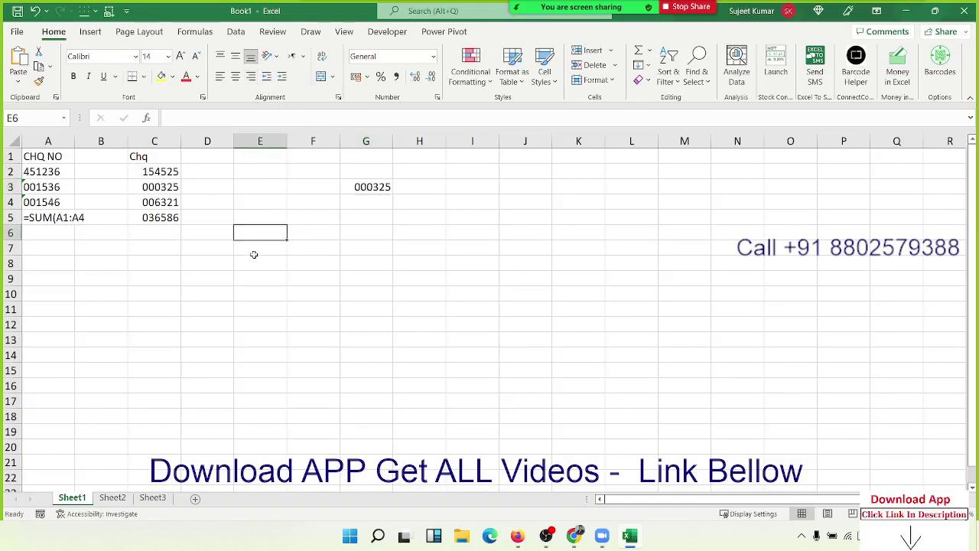
- Enter the comparison =C3=G3 in E4, which returns FALSE
{"action": "key", "text": "Up"}
{"action": "key", "text": "Up"}
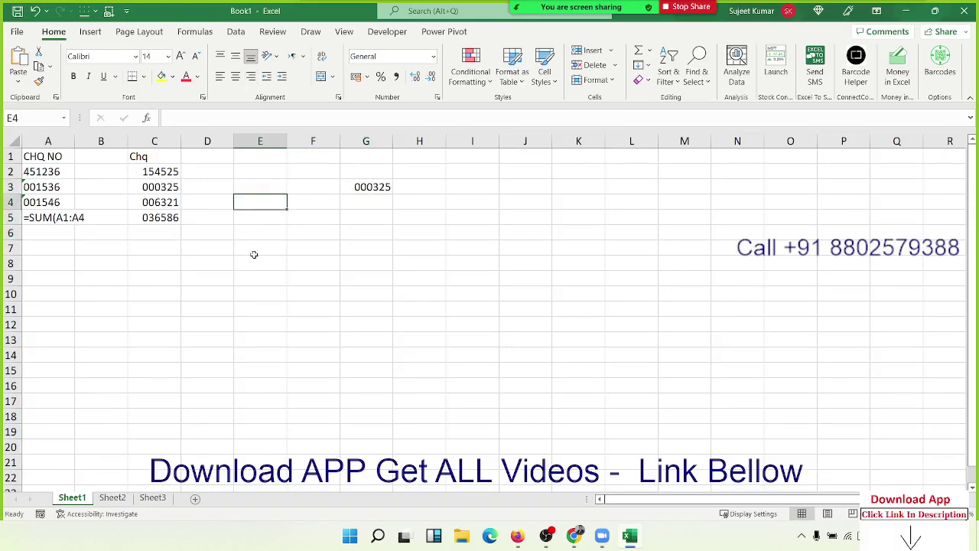
{"action": "type", "text": "="}
{"action": "key", "text": "Left"}
{"action": "key", "text": "Left"}
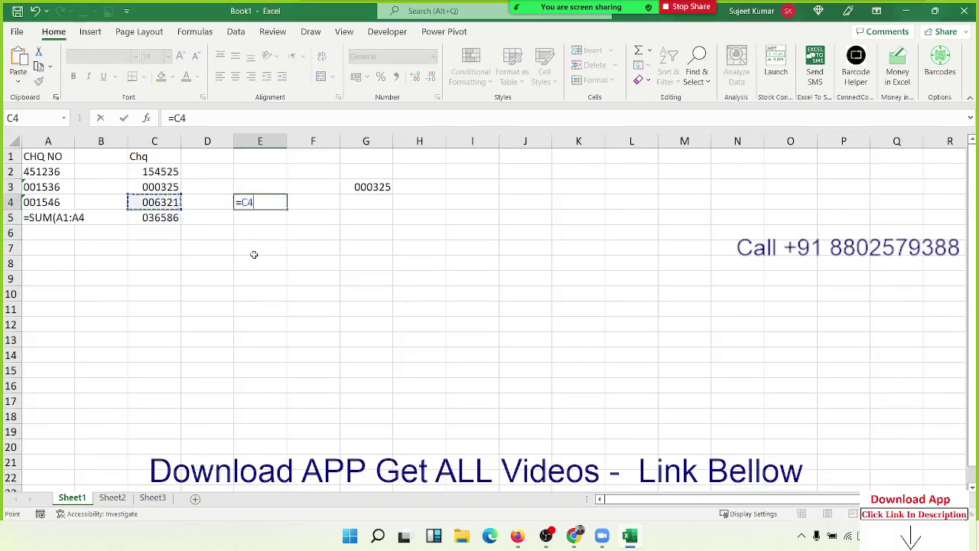
{"action": "key", "text": "Up"}
{"action": "type", "text": "="}
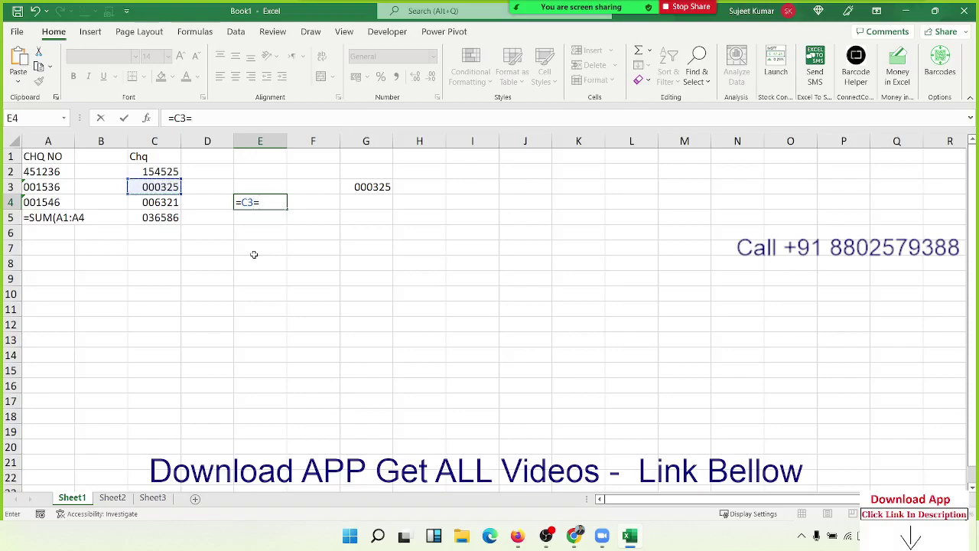
{"action": "key", "text": "Right"}
{"action": "key", "text": "Right"}
{"action": "key", "text": "Up"}
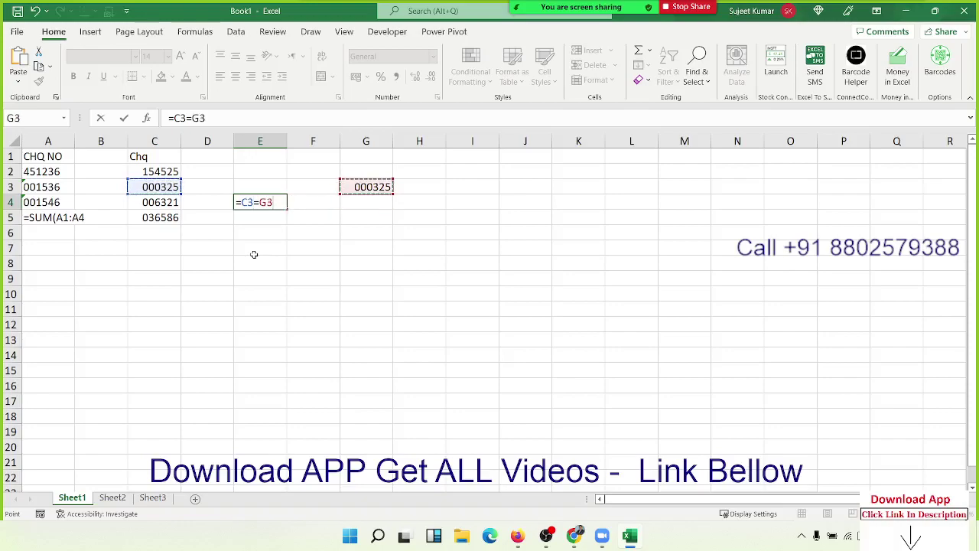
{"action": "key", "text": "Return"}
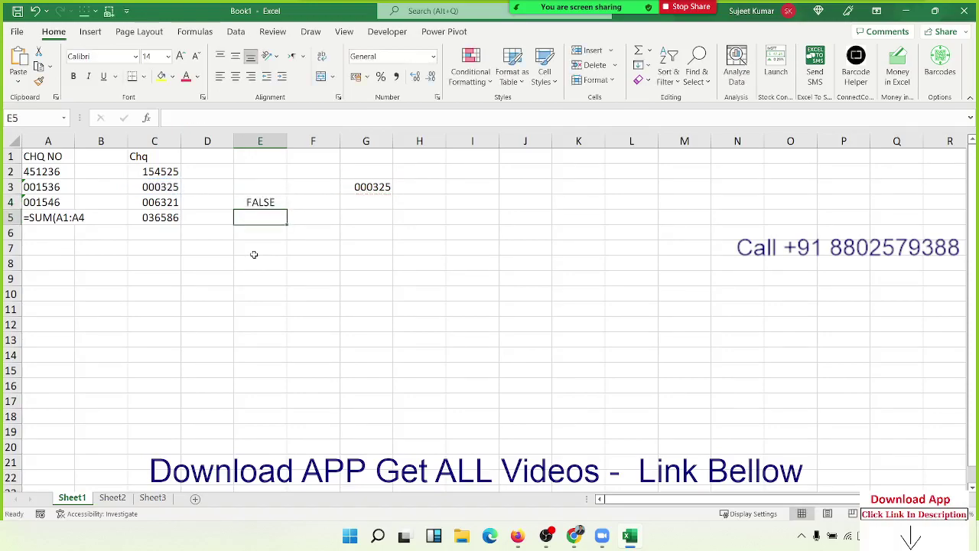
- Inspect C3 in edit mode to reveal its raw value 325 versus G3
{"action": "key", "text": "Up"}
{"action": "key", "text": "Up"}
{"action": "key", "text": "Left"}
{"action": "key", "text": "Left"}
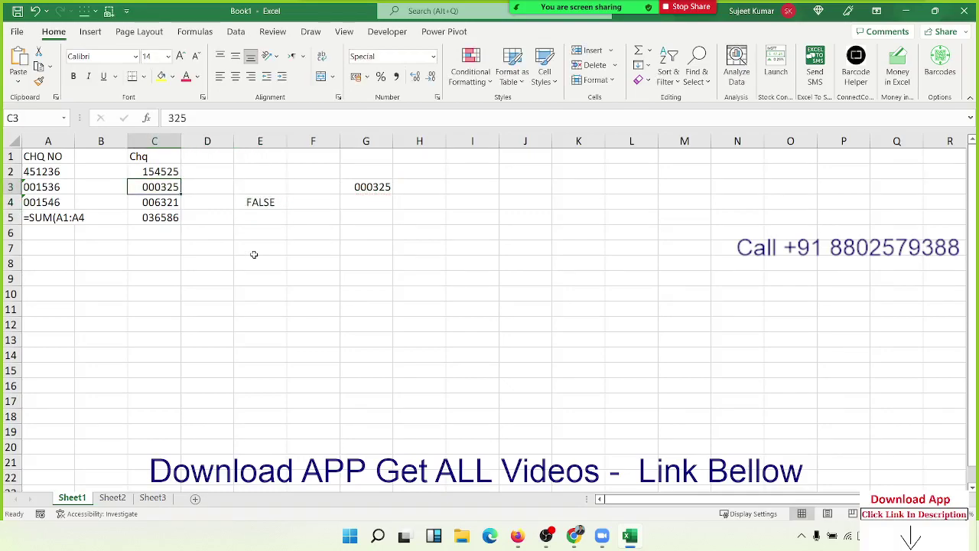
{"action": "key", "text": "F2"}
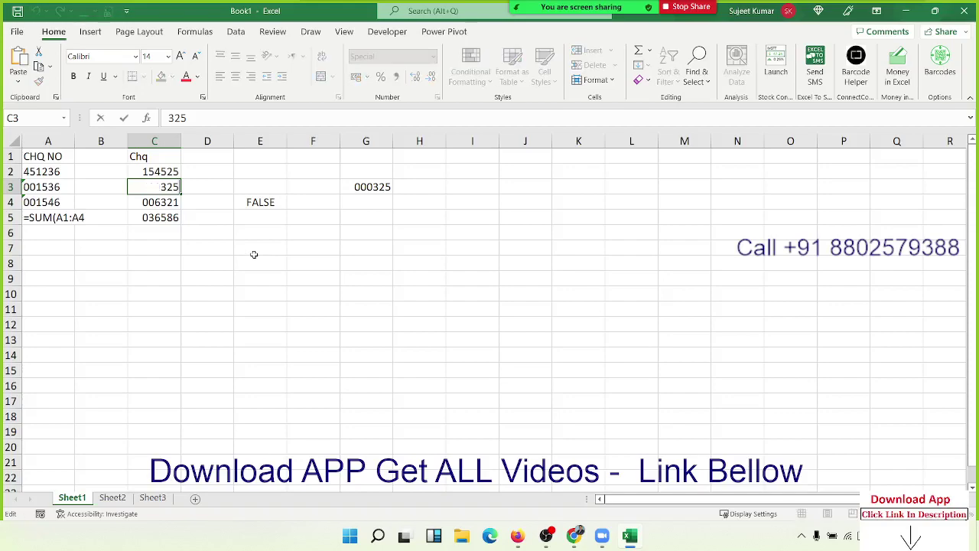
{"action": "key", "text": "Escape"}
{"action": "key", "text": "Right"}
{"action": "key", "text": "Right"}
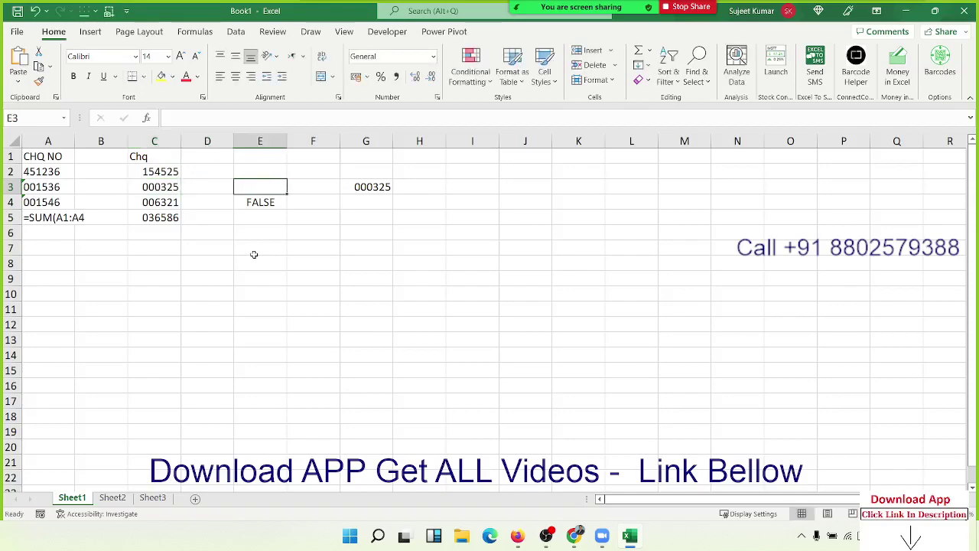
{"action": "key", "text": "Right"}
{"action": "key", "text": "Right"}
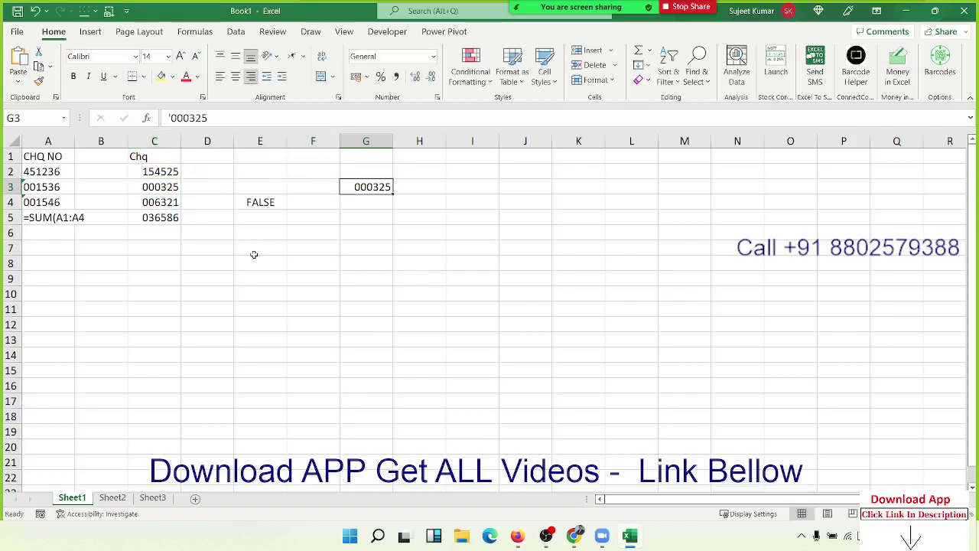
- Clear the comparison from E4 and paste over the selected Chq cells in column C
{"action": "key", "text": "Down"}
{"action": "key", "text": "Left"}
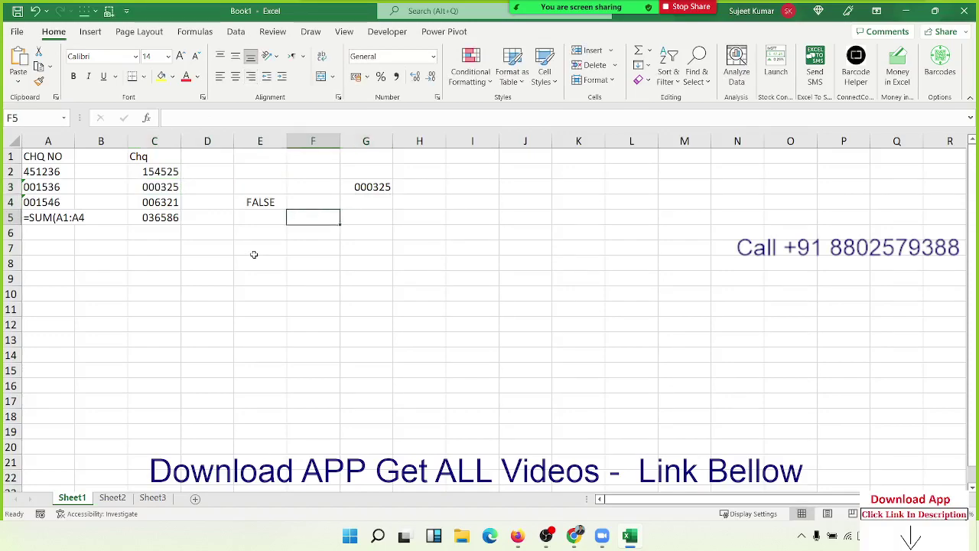
{"action": "key", "text": "Left"}
{"action": "key", "text": "Delete"}
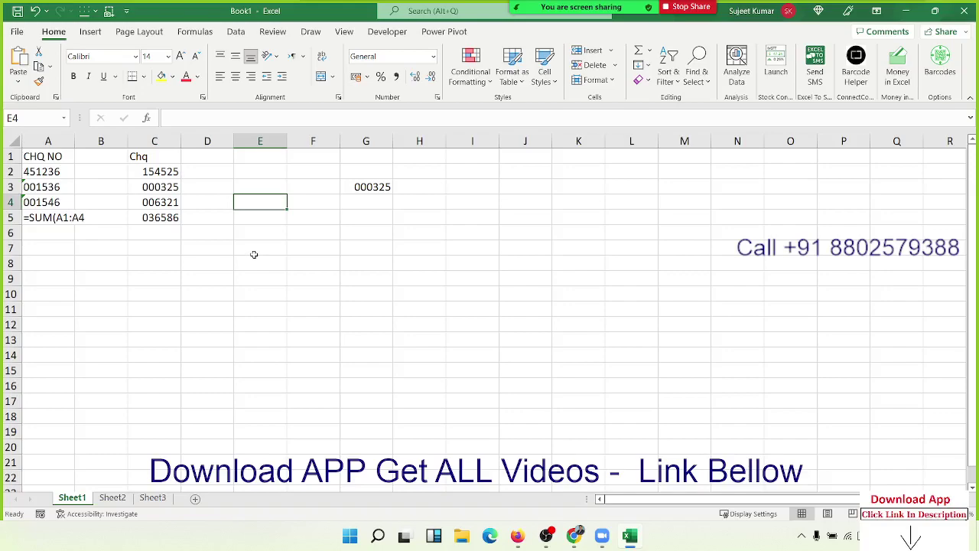
{"action": "key", "text": "Left"}
{"action": "key", "text": "Left"}
{"action": "key", "text": "Up"}
{"action": "key", "text": "Up"}
{"action": "key", "text": "ctrl+v"}
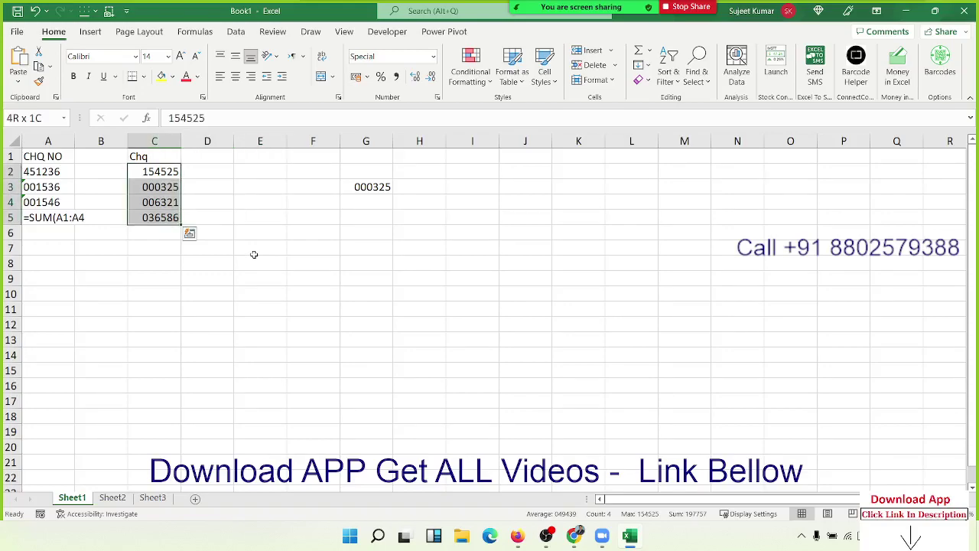
{"action": "key", "text": "Right"}
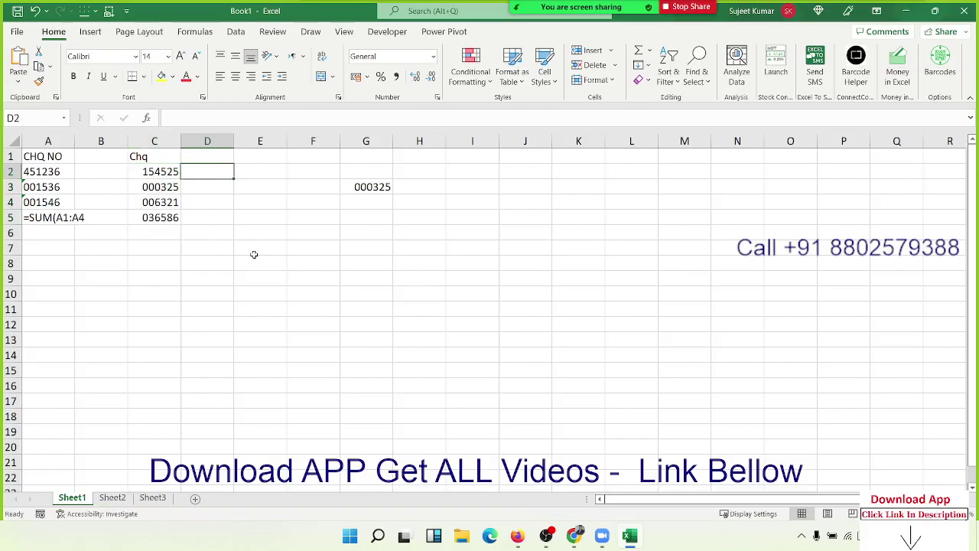
- Enter =TEXT(C2,"000000") in D2 and fill it down through D5
{"action": "type", "text": "=te"}
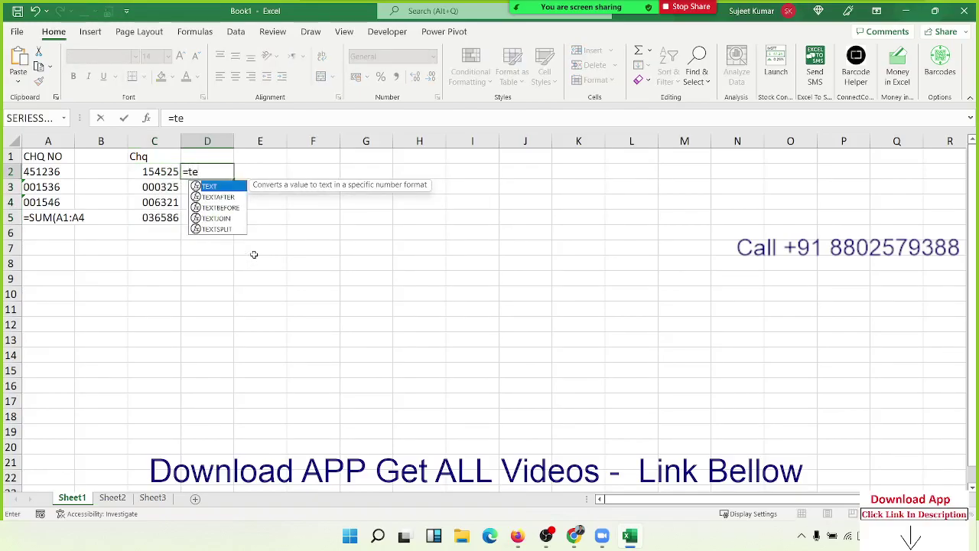
{"action": "key", "text": "BackSpace"}
{"action": "key", "text": "BackSpace"}
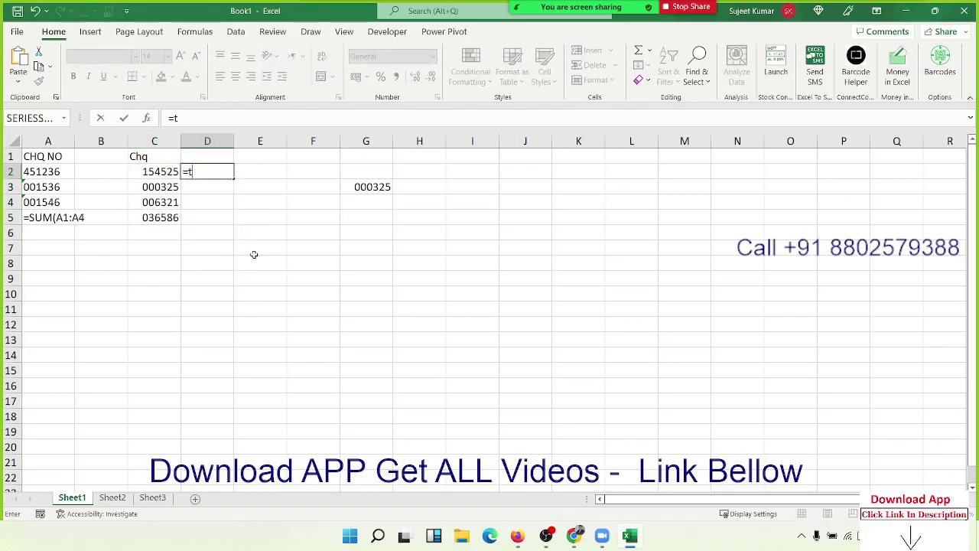
{"action": "key", "text": "BackSpace"}
{"action": "type", "text": "="}
{"action": "type", "text": "te"}
{"action": "key", "text": "Tab"}
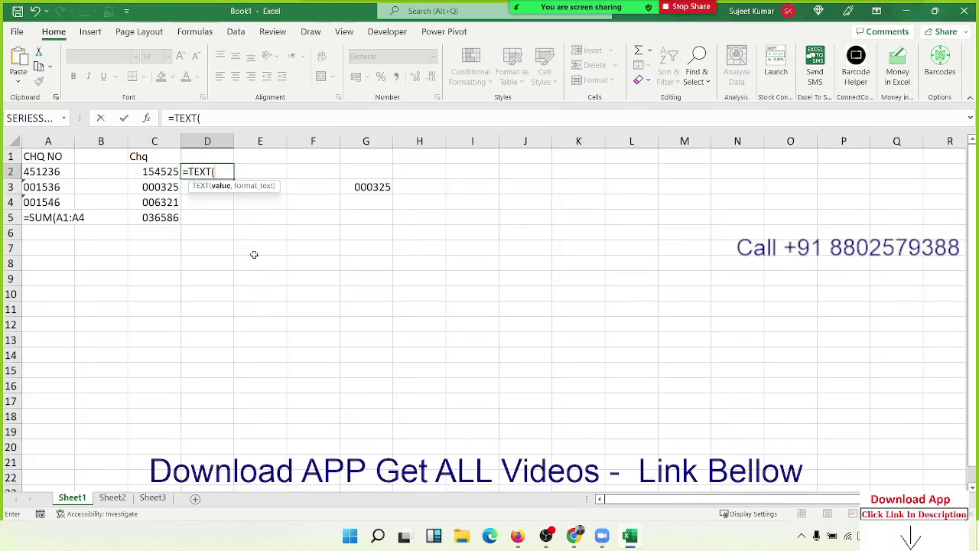
{"action": "left_click", "coordinate": [159, 173]}
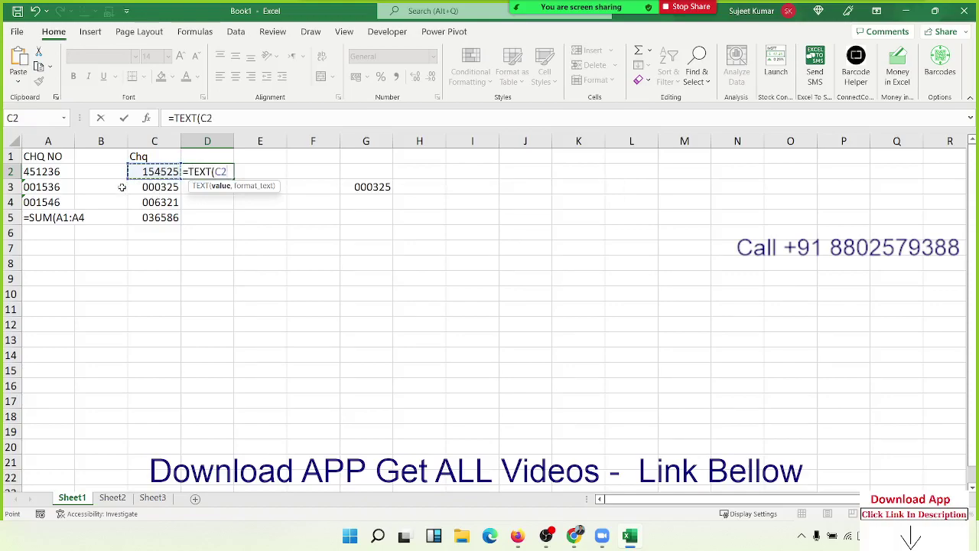
{"action": "type", "text": ",\""}
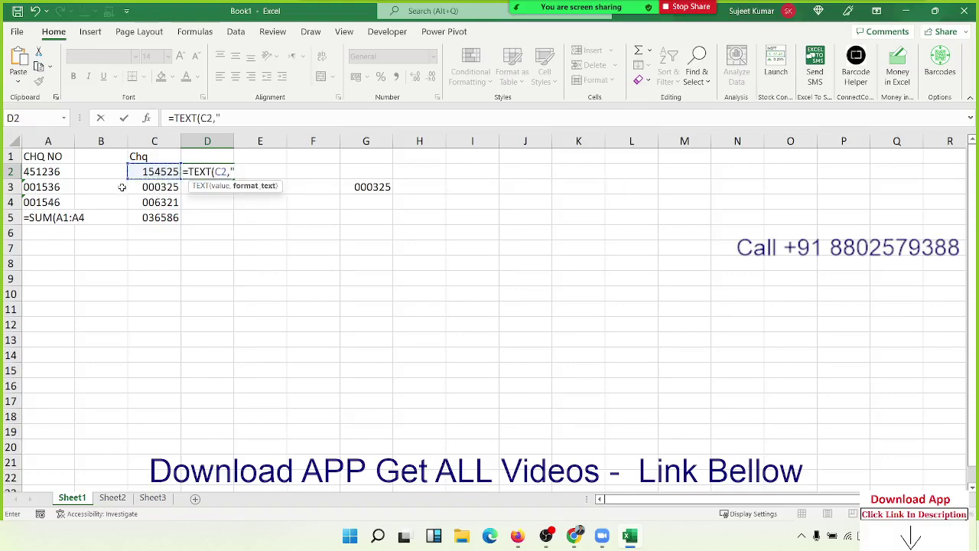
{"action": "type", "text": "0000"}
{"action": "type", "text": "00\""}
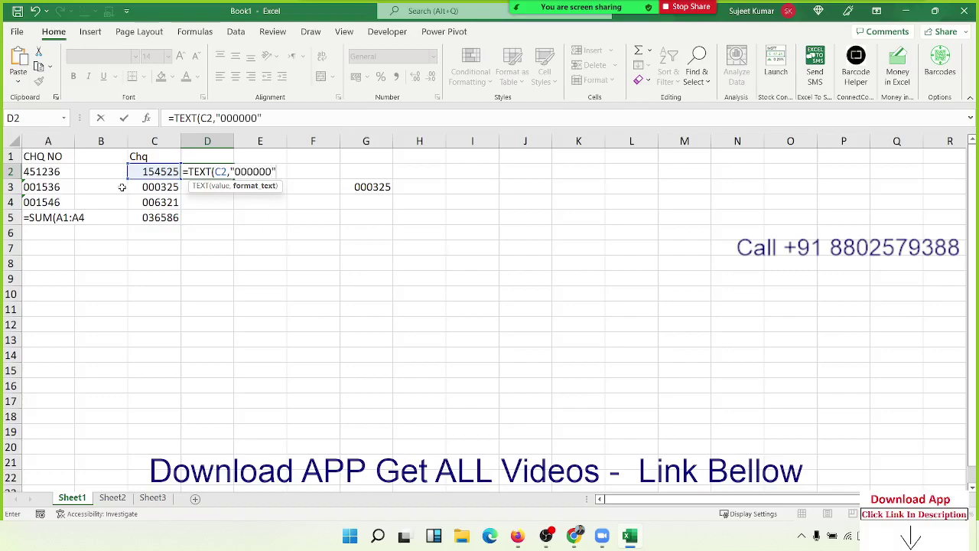
{"action": "type", "text": ")"}
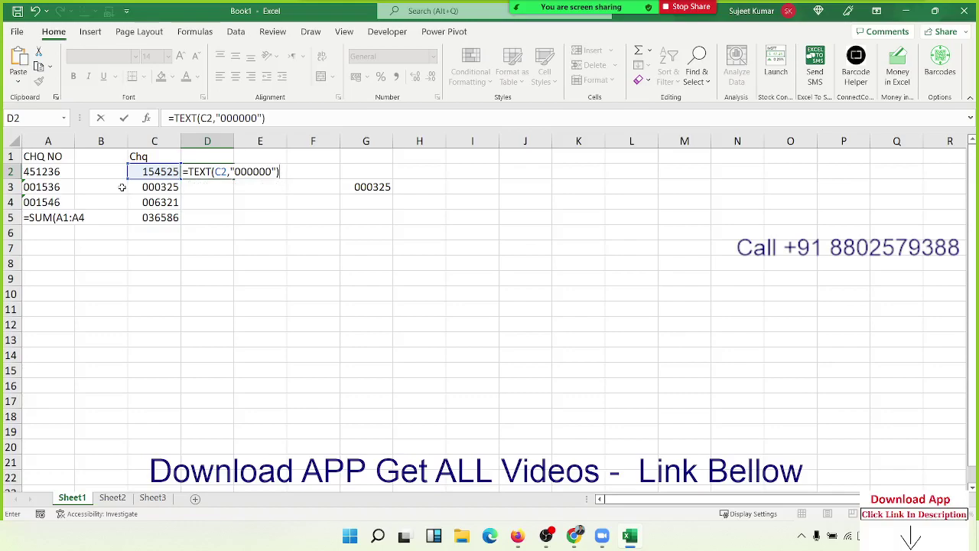
{"action": "key", "text": "Return"}
{"action": "key", "text": "Up"}
{"action": "key", "text": "shift+Down"}
{"action": "key", "text": "shift+Down"}
{"action": "key", "text": "shift+Down"}
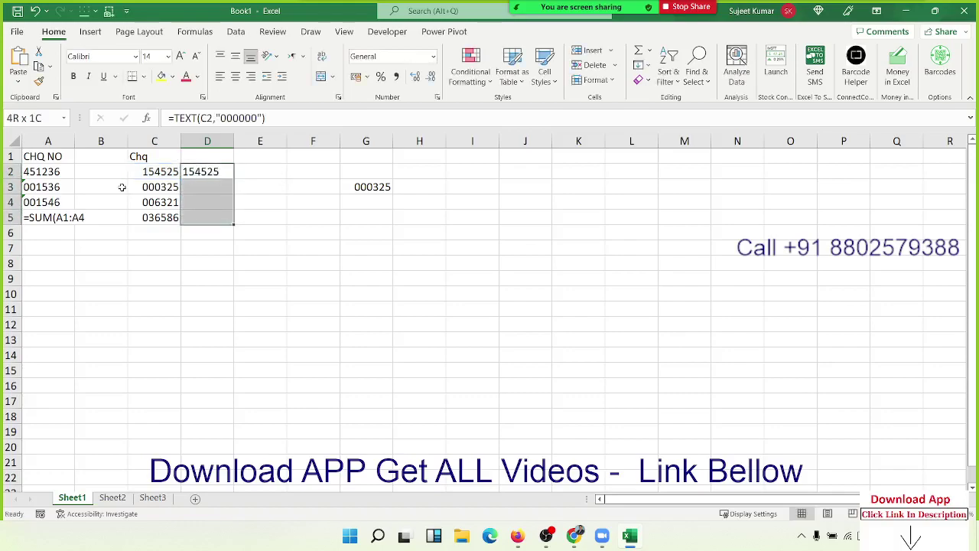
{"action": "key", "text": "ctrl+d"}
- Enter =D3=G3 in E4, confirming it returns TRUE
{"action": "key", "text": "Down"}
{"action": "key", "text": "Right"}
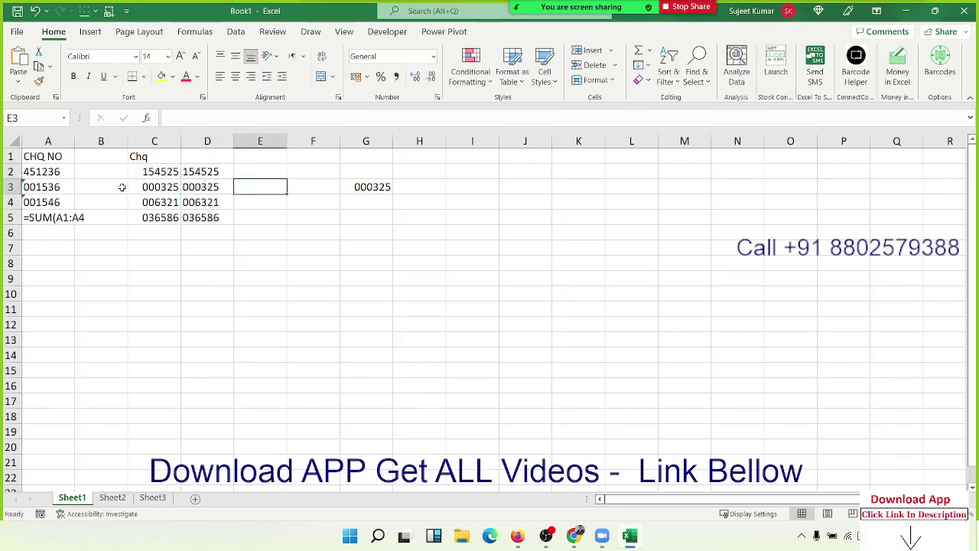
{"action": "key", "text": "Down"}
{"action": "type", "text": "="}
{"action": "key", "text": "Left"}
{"action": "key", "text": "Up"}
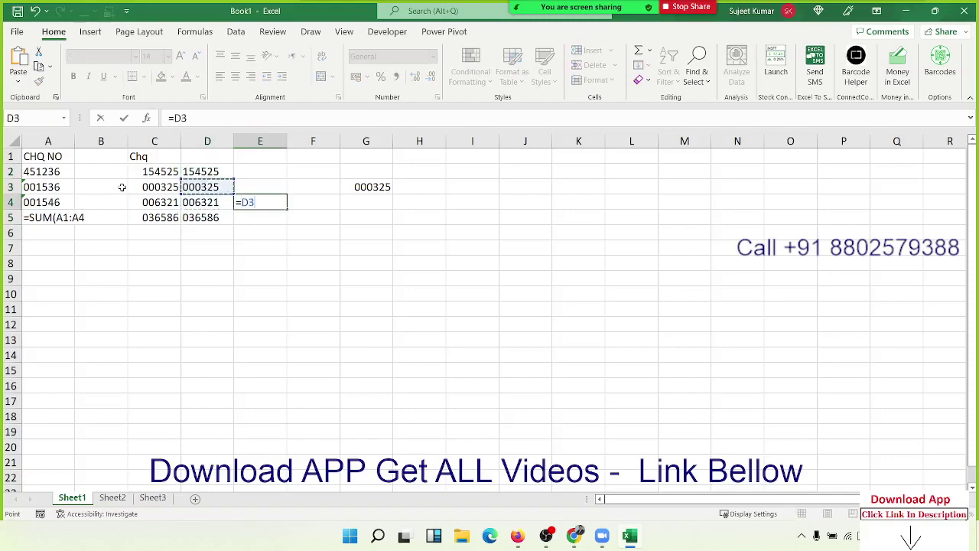
{"action": "type", "text": "="}
{"action": "key", "text": "Right"}
{"action": "key", "text": "Right"}
{"action": "key", "text": "Up"}
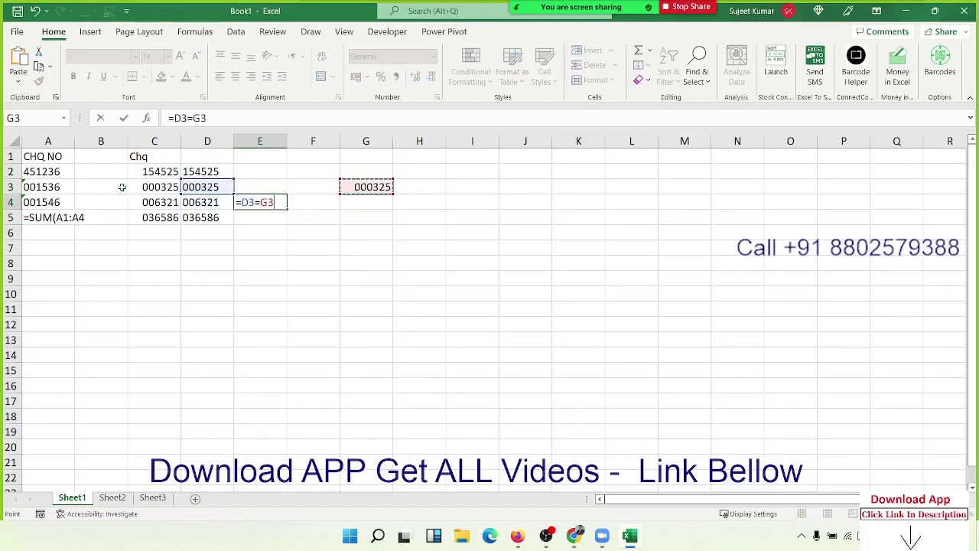
{"action": "key", "text": "Return"}
{"action": "key", "text": "Up"}
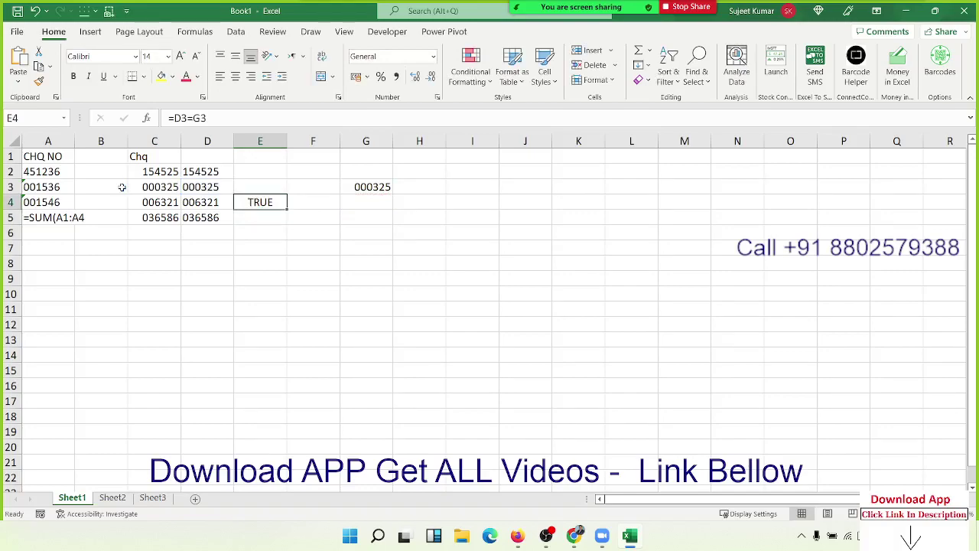
{"action": "key", "text": "Up"}
{"action": "key", "text": "Up"}
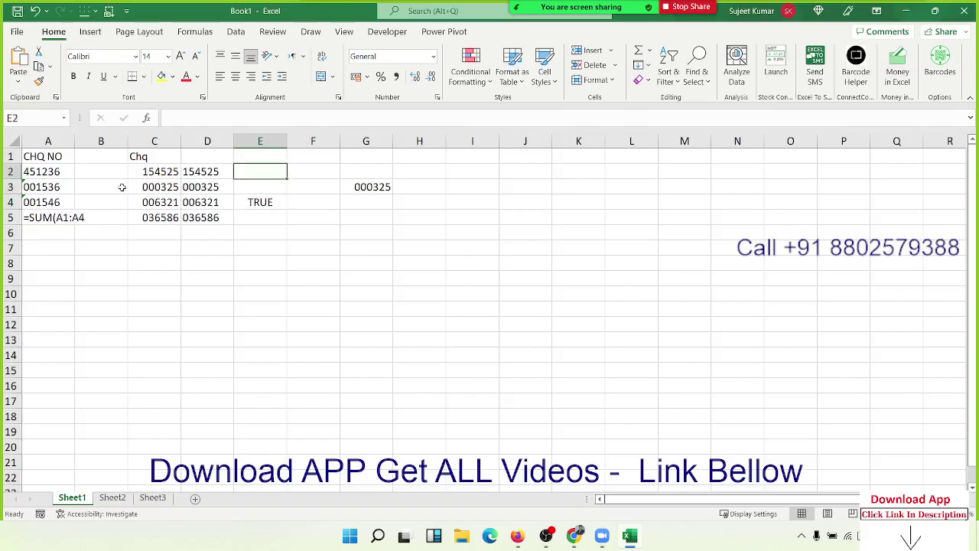
{"action": "key", "text": "Left"}
{"action": "key", "text": "Down"}
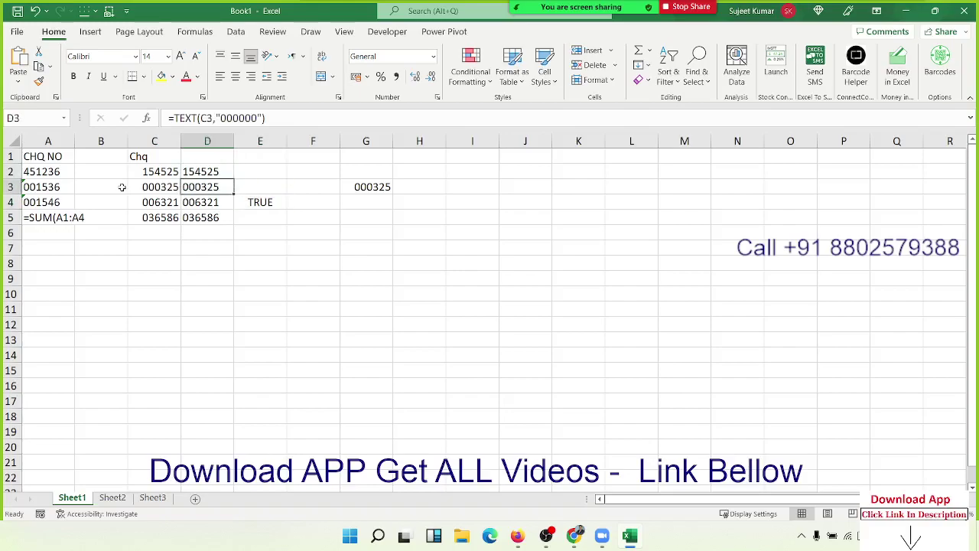
{"action": "key", "text": "Up"}
{"action": "key", "text": "Right"}
{"action": "key", "text": "Right"}
{"action": "key", "text": "Right"}
{"action": "key", "text": "Down"}
{"action": "key", "text": "Left"}
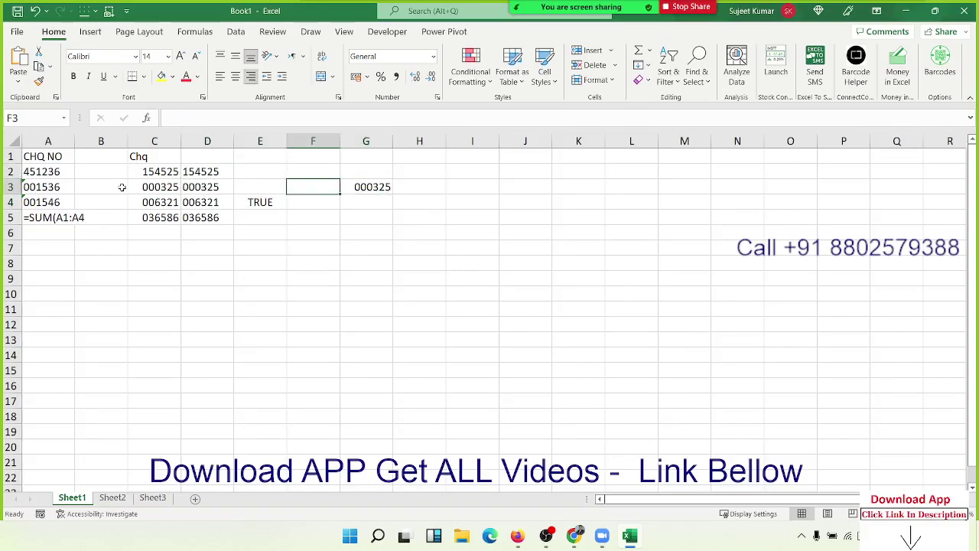
{"action": "key", "text": "Left"}
{"action": "key", "text": "Left"}
{"action": "key", "text": "Up"}
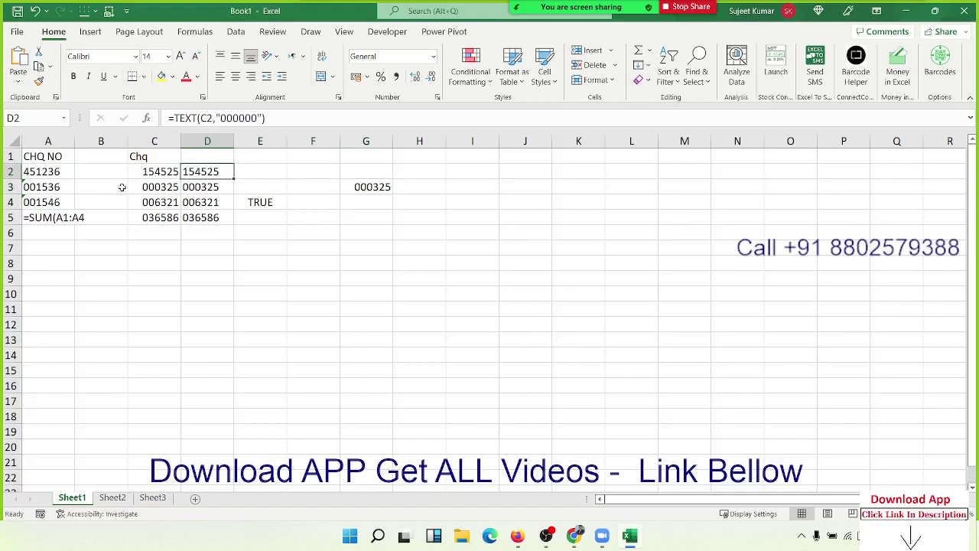
{"action": "key", "text": "Left"}
{"action": "key", "text": "shift+Down"}
{"action": "key", "text": "shift+Down"}
{"action": "key", "text": "shift+Down"}
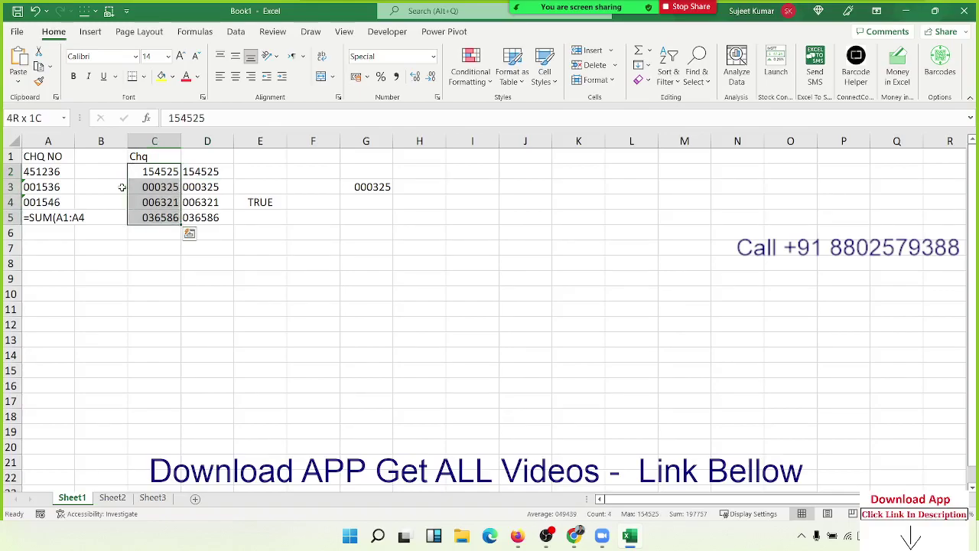
{"action": "key", "text": "Right"}
{"action": "key", "text": "F2"}
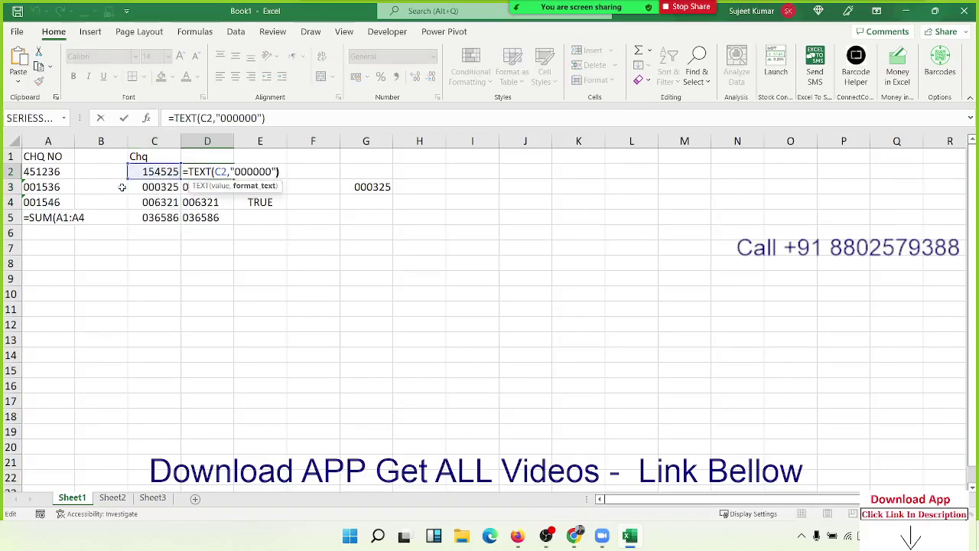
{"action": "key", "text": "Left"}
{"action": "key", "text": "shift+Left"}
{"action": "key", "text": "shift+Left"}
{"action": "key", "text": "shift+Left"}
{"action": "key", "text": "shift+Left"}
{"action": "key", "text": "shift+Left"}
{"action": "key", "text": "shift+Left"}
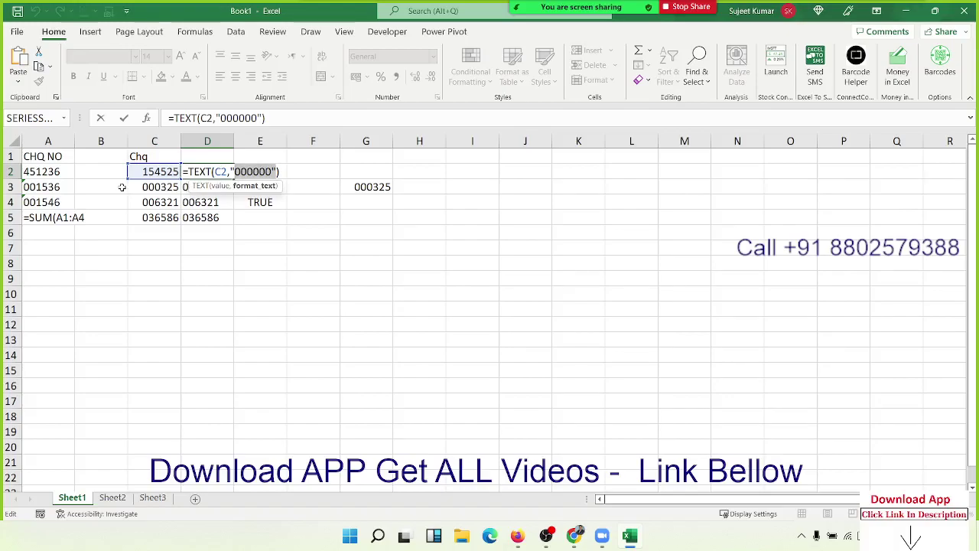
{"action": "key", "text": "Return"}
{"action": "key", "text": "Up"}
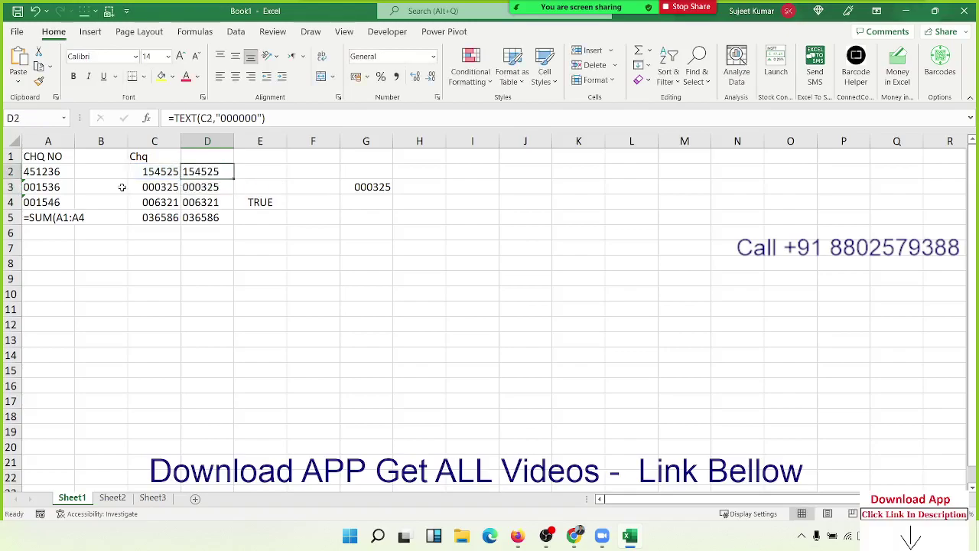
{"action": "left_click", "coordinate": [300, 173]}
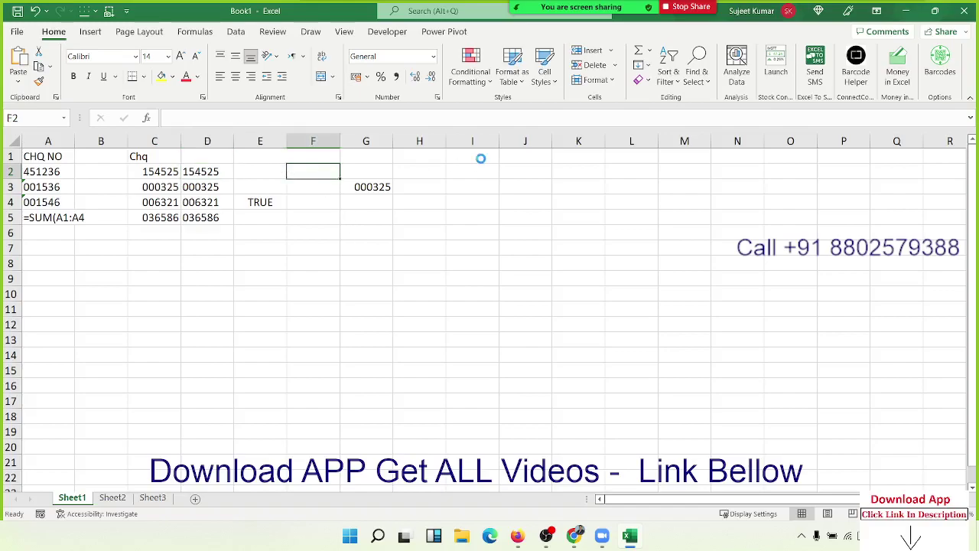
{"action": "scroll", "coordinate": [482, 158], "scroll_direction": "up", "scroll_amount": 4, "text": "ctrl"}
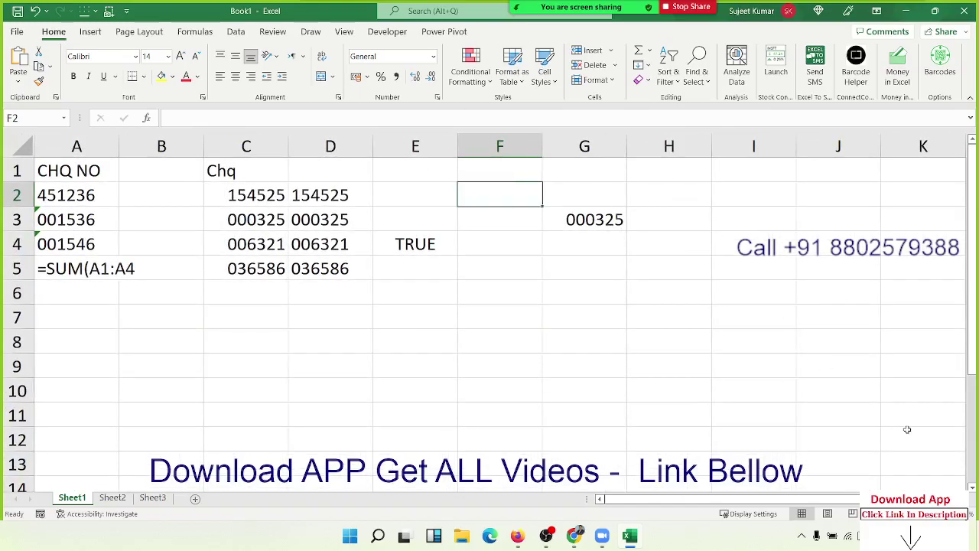
{"action": "scroll", "coordinate": [970, 511], "scroll_direction": "right", "scroll_amount": 1}
{"action": "scroll", "coordinate": [970, 511], "scroll_direction": "right", "scroll_amount": 3}
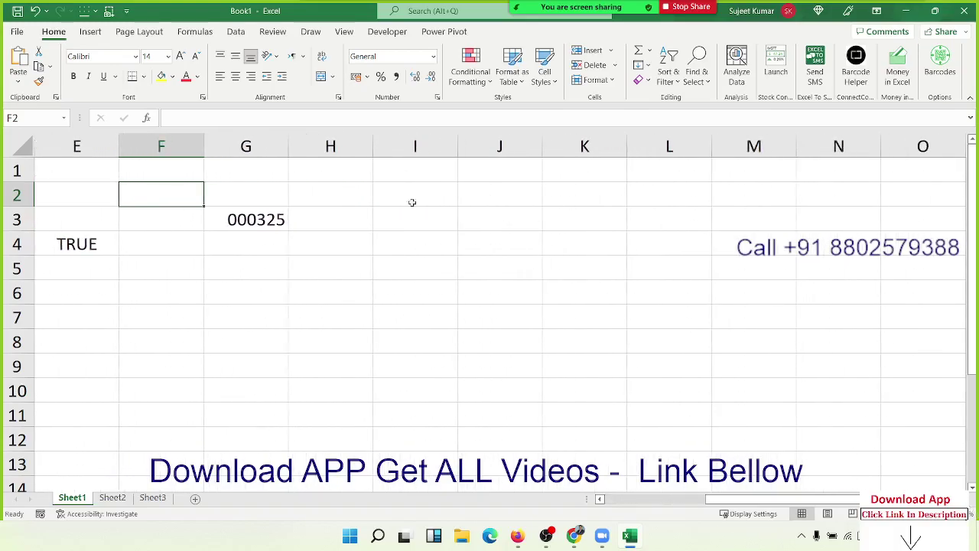
- Head H1 with Mobile, enter a mobile number in H2, and select H2 through H5
{"action": "left_click", "coordinate": [359, 174]}
{"action": "type", "text": "Mob"}
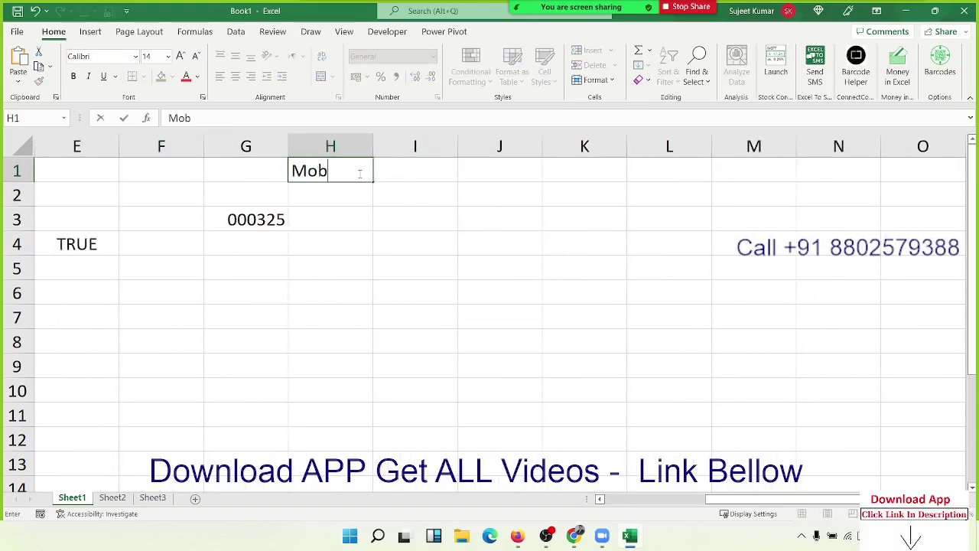
{"action": "type", "text": "ile"}
{"action": "key", "text": "Return"}
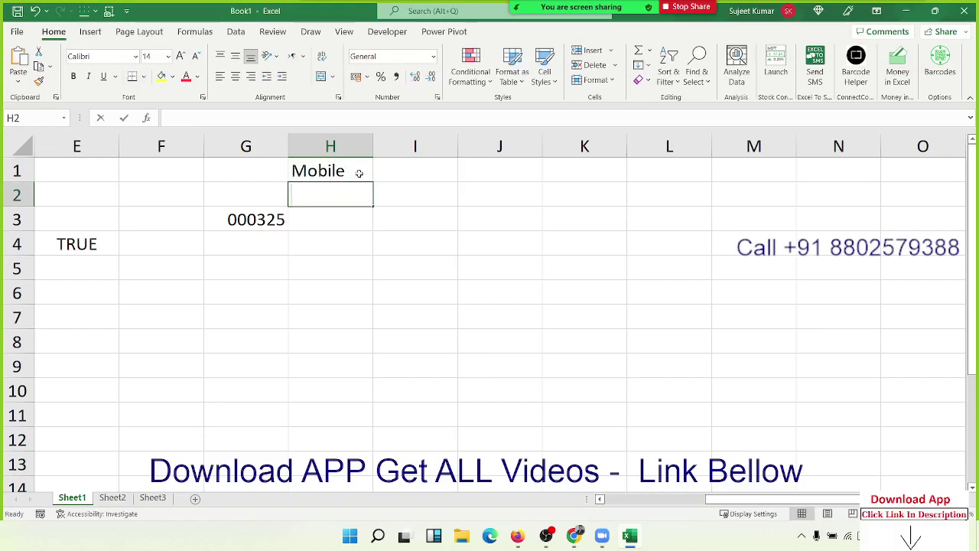
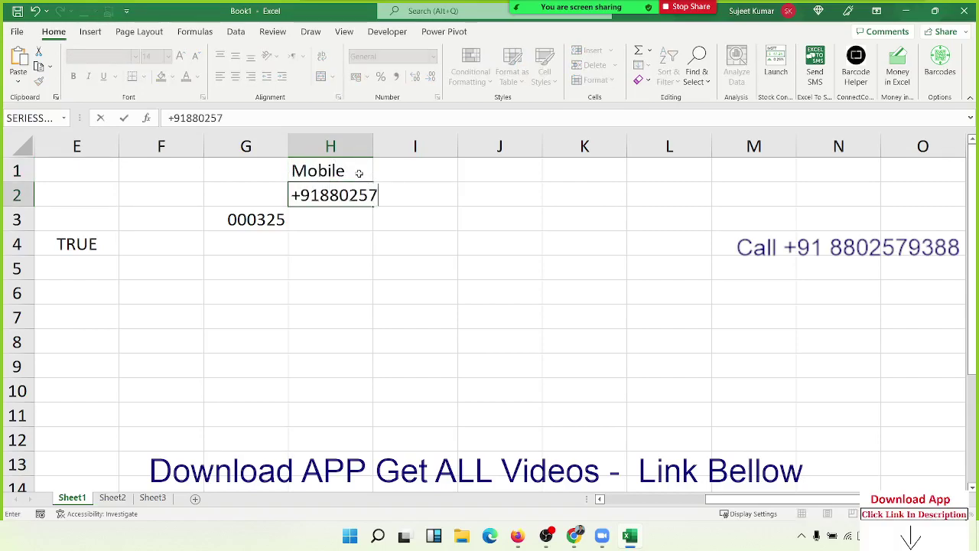
{"action": "key", "text": "Return"}
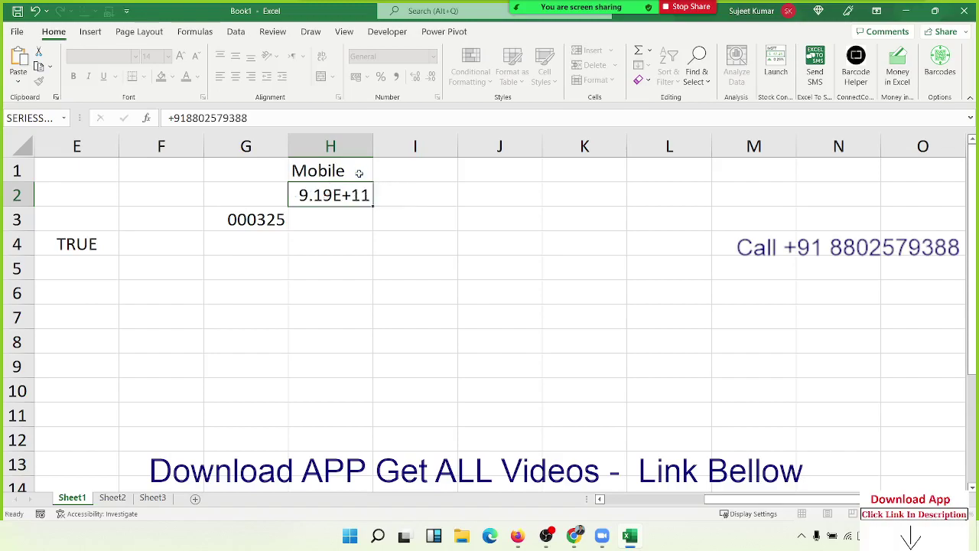
{"action": "key", "text": "Up"}
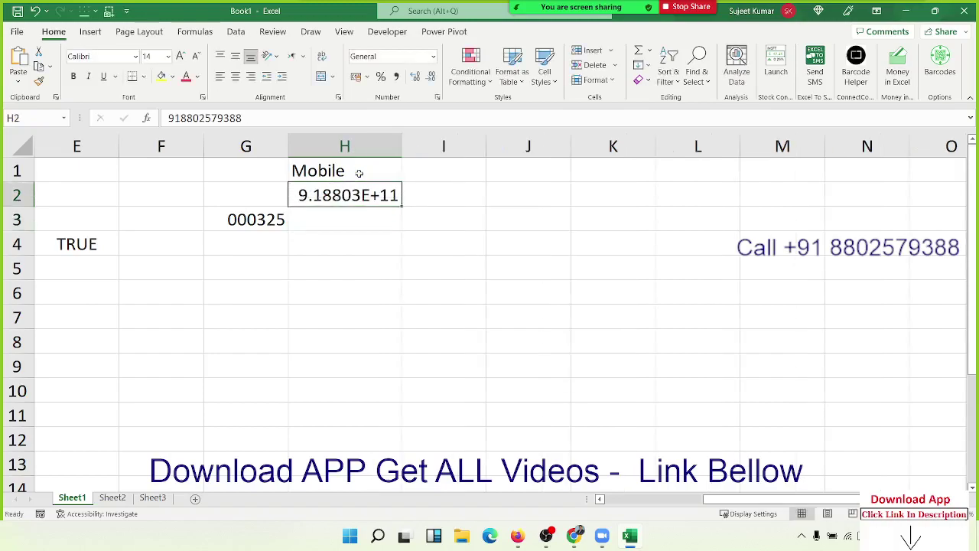
{"action": "key", "text": "shift+Down"}
{"action": "key", "text": "shift+Down"}
{"action": "key", "text": "shift+Down"}
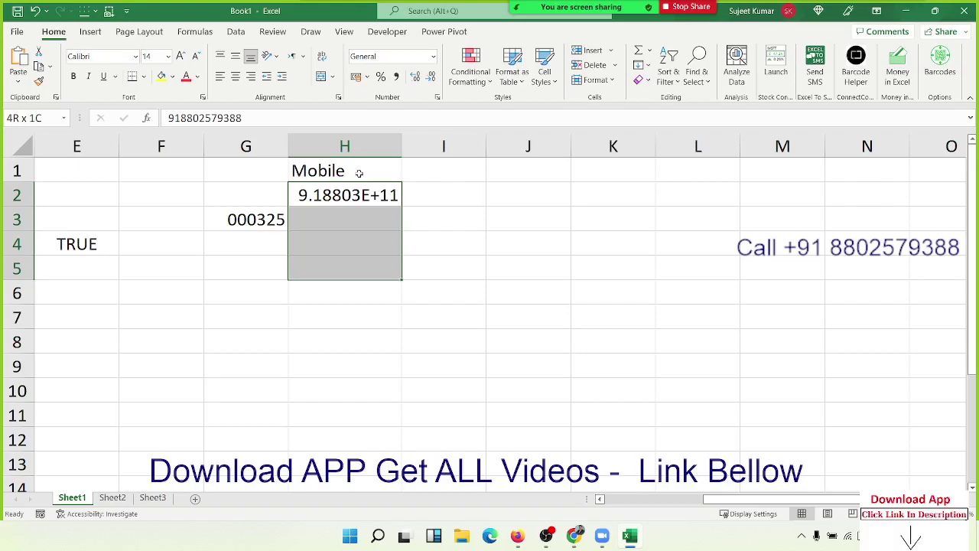
- Apply the custom number format +91 0 to the mobile number cells
{"action": "left_click", "coordinate": [437, 98]}
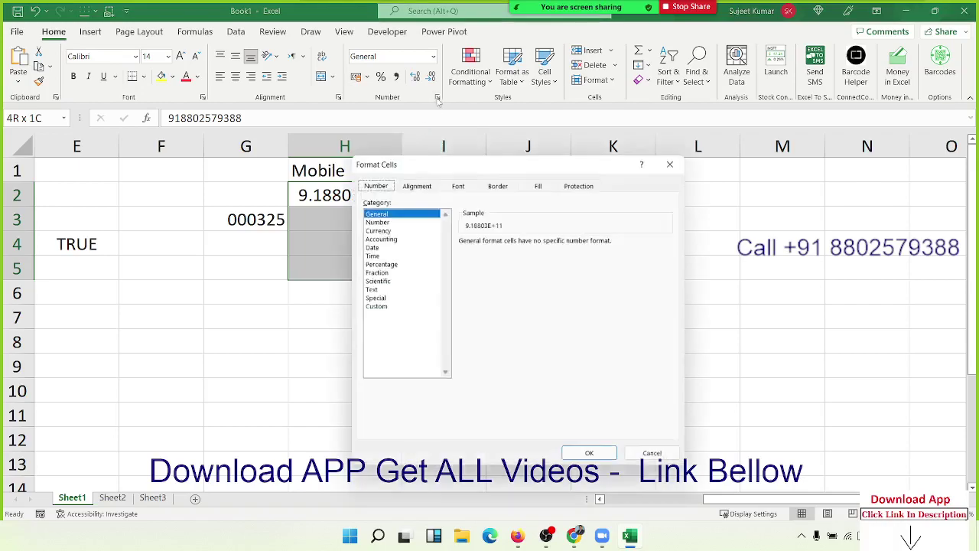
{"action": "left_click", "coordinate": [374, 307]}
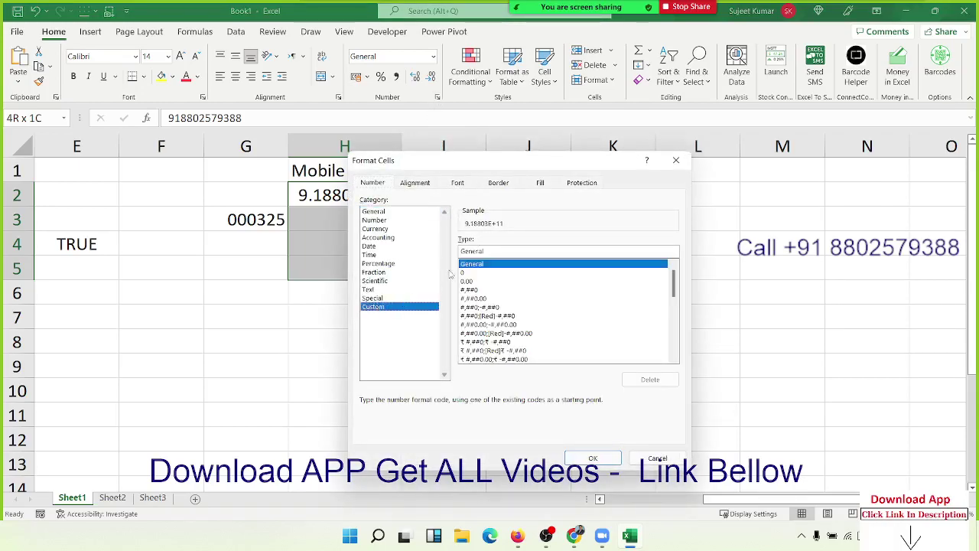
{"action": "double_click", "coordinate": [472, 251]}
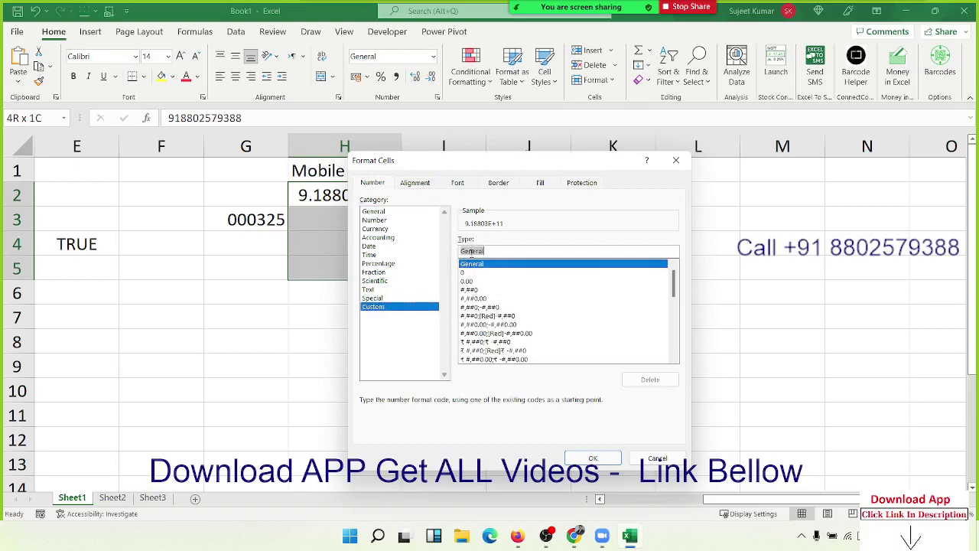
{"action": "type", "text": "+91 "}
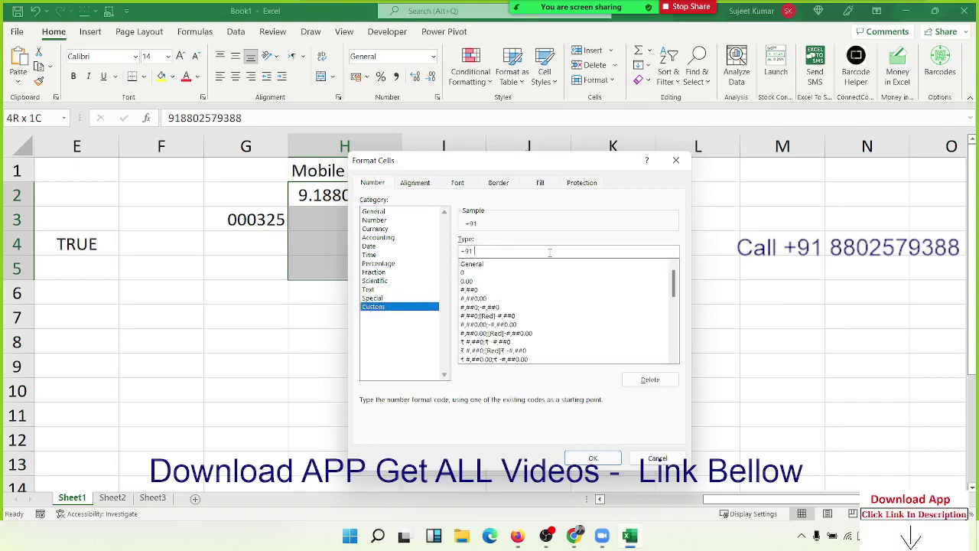
{"action": "type", "text": "0"}
{"action": "type", "text": "000"}
{"action": "type", "text": "000"}
{"action": "type", "text": "00"}
{"action": "key", "text": "BackSpace"}
{"action": "key", "text": "BackSpace"}
{"action": "key", "text": "BackSpace"}
{"action": "key", "text": "BackSpace"}
{"action": "key", "text": "Return"}
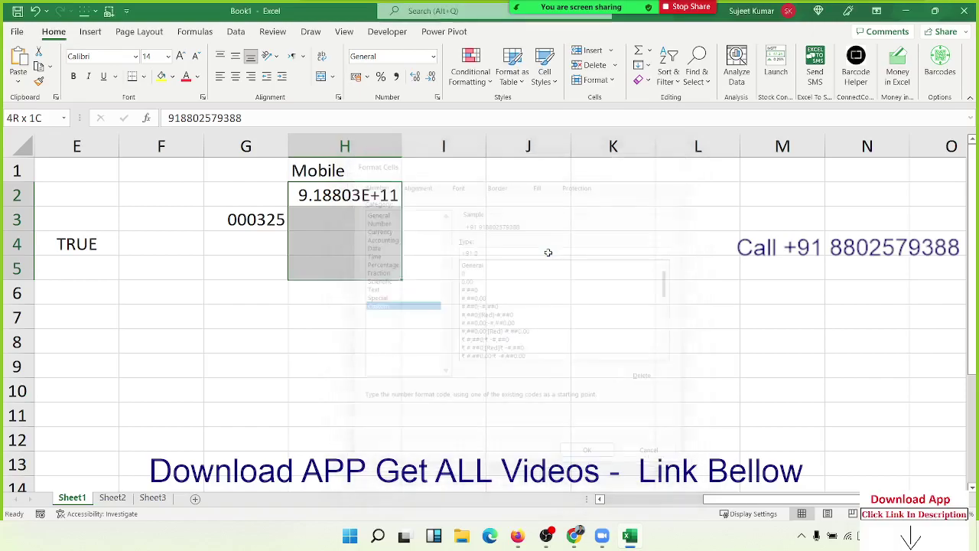
- Add a second ten-digit mobile number in H3 and recheck the format code
{"action": "key", "text": "Down"}
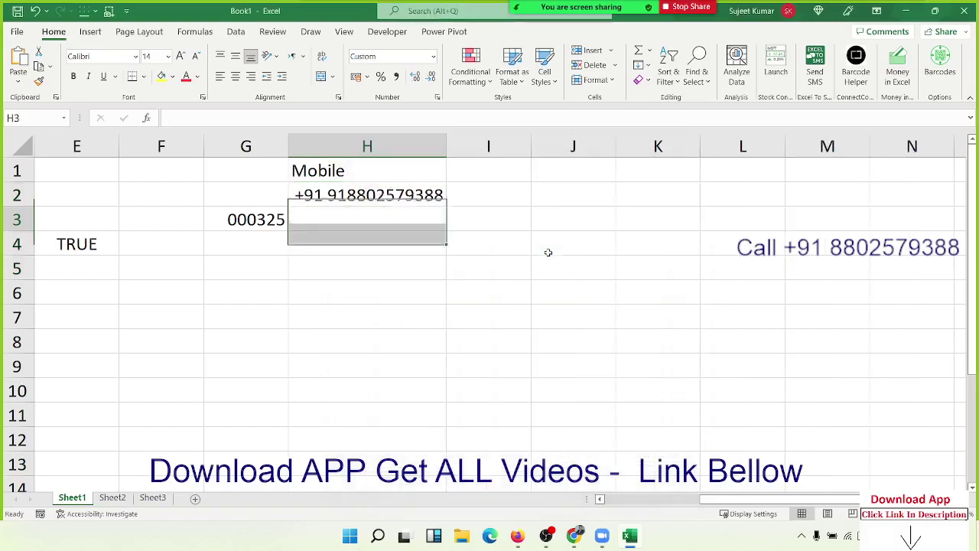
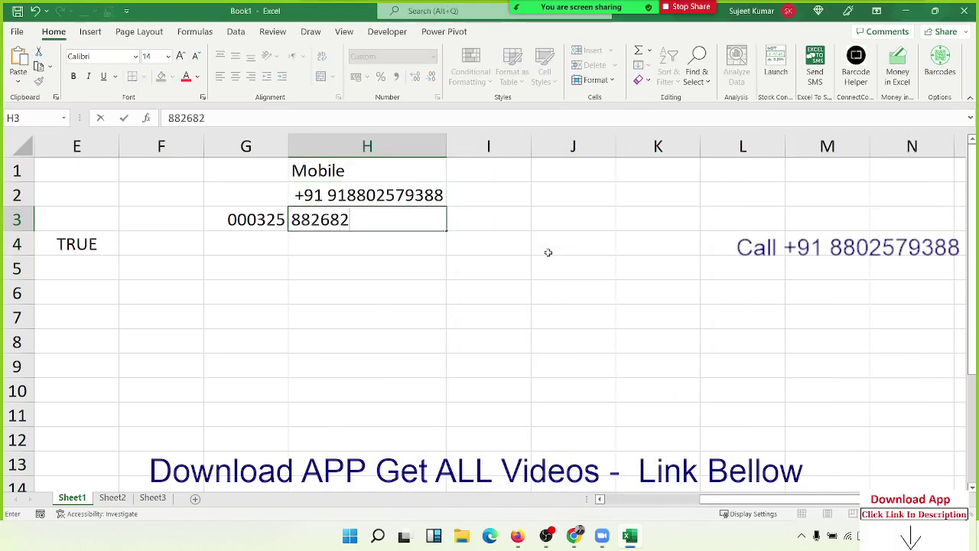
{"action": "key", "text": "Return"}
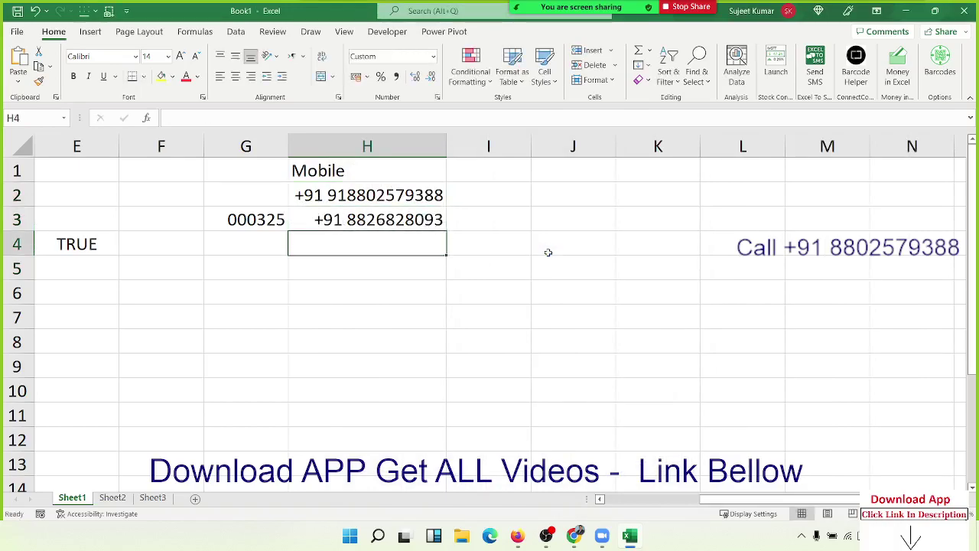
{"action": "key", "text": "Up"}
{"action": "key", "text": "Up"}
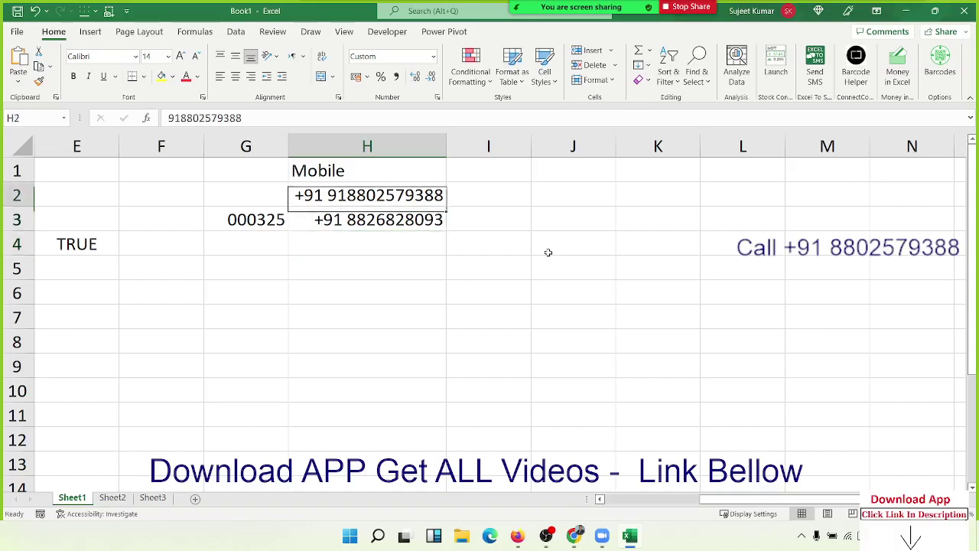
{"action": "left_click", "coordinate": [437, 97]}
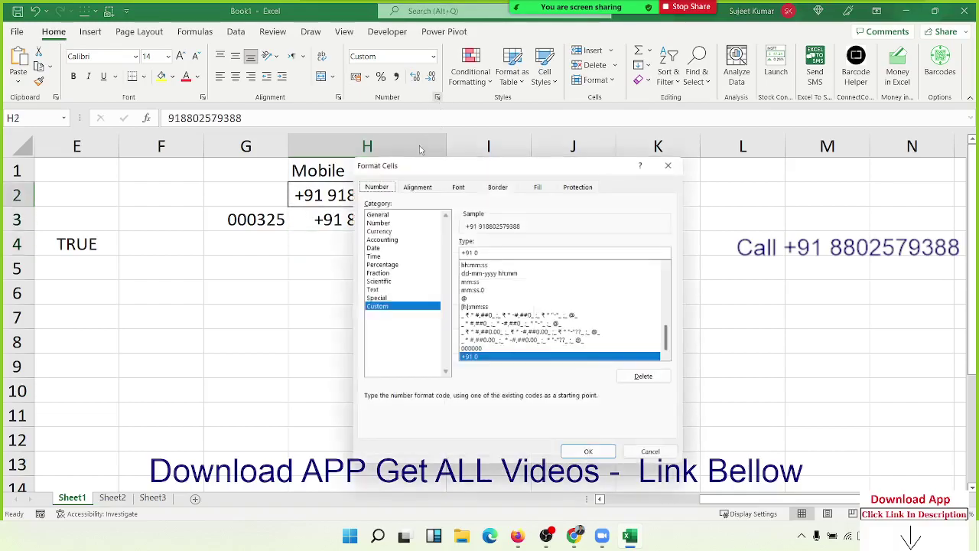
{"action": "key", "text": "Return"}
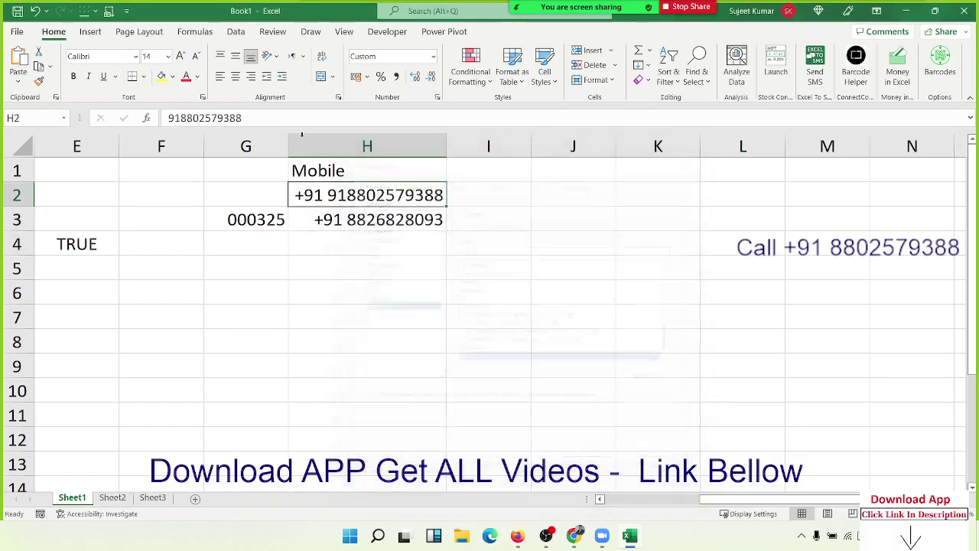
- Delete the duplicated leading 91 from H2's stored mobile number
{"action": "left_click", "coordinate": [176, 117]}
{"action": "key", "text": "BackSpace"}
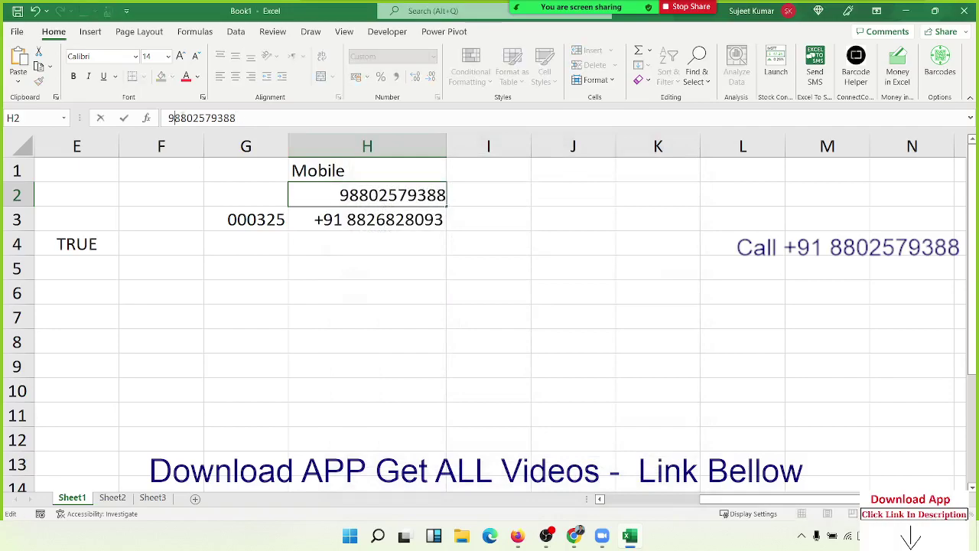
{"action": "key", "text": "BackSpace"}
{"action": "key", "text": "Return"}
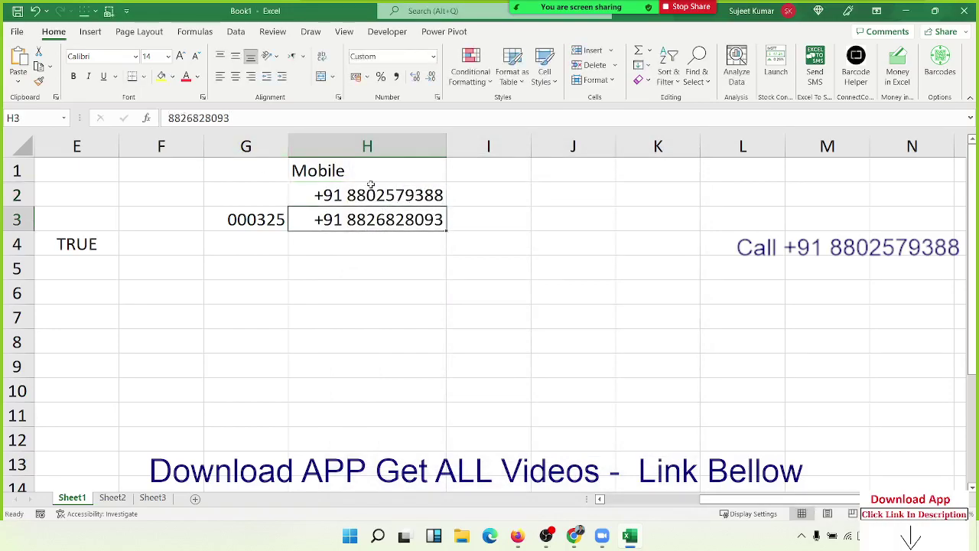
{"action": "left_click", "coordinate": [536, 178]}
{"action": "left_click", "coordinate": [519, 170]}
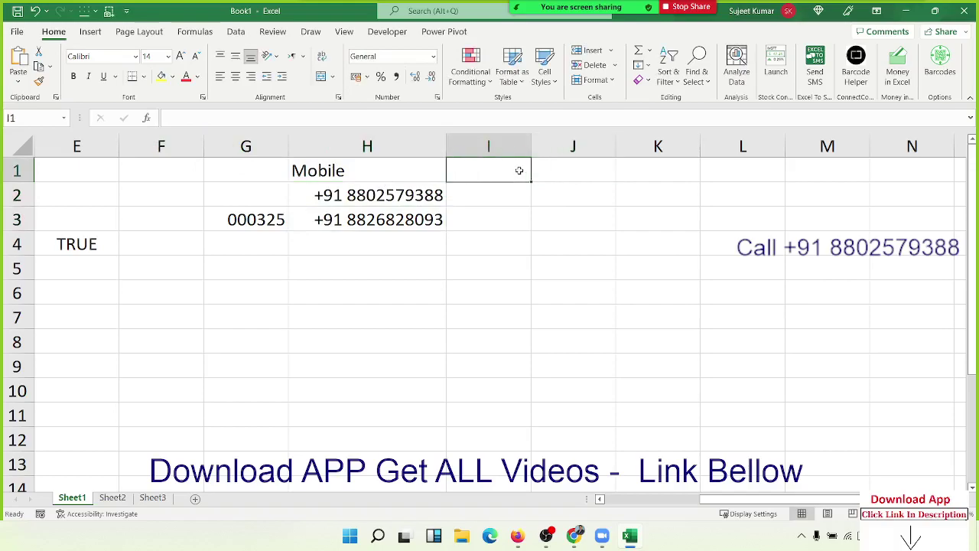
- Add the heading 'id' in I1
{"action": "type", "text": "id"}
{"action": "key", "text": "Return"}
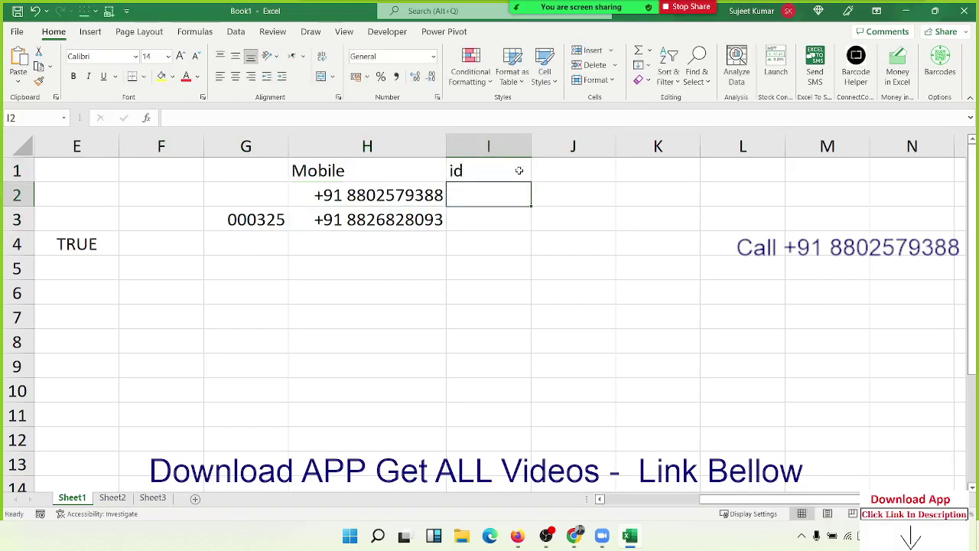
{"action": "key", "text": "shift+Down"}
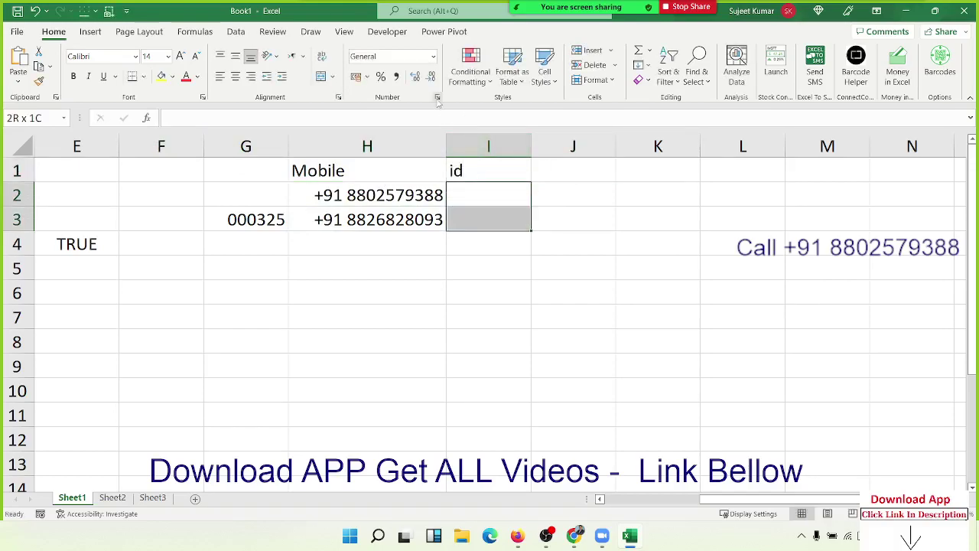
- Give I2:I3 the custom number format 000 - 000 - 000
{"action": "left_click", "coordinate": [437, 97]}
{"action": "left_click", "coordinate": [386, 307]}
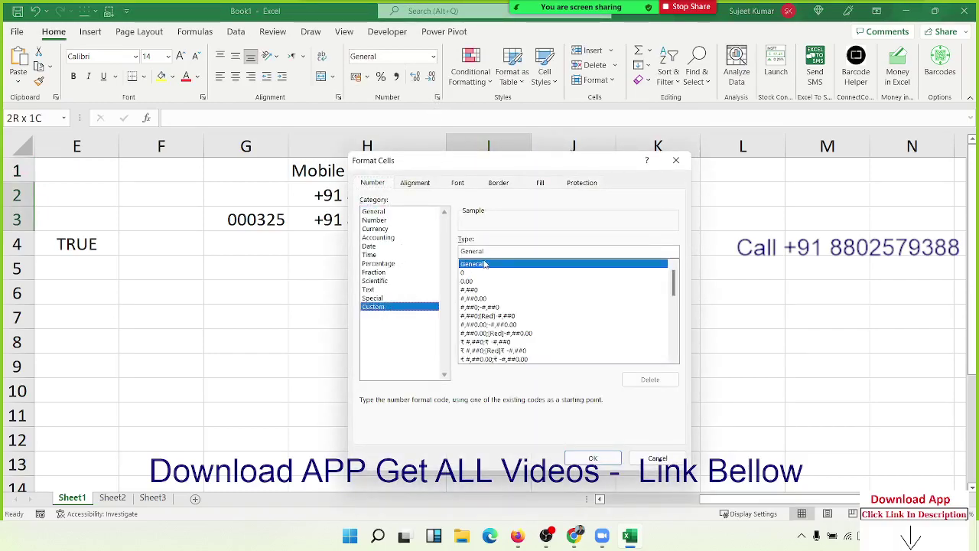
{"action": "double_click", "coordinate": [485, 251]}
{"action": "type", "text": "0000"}
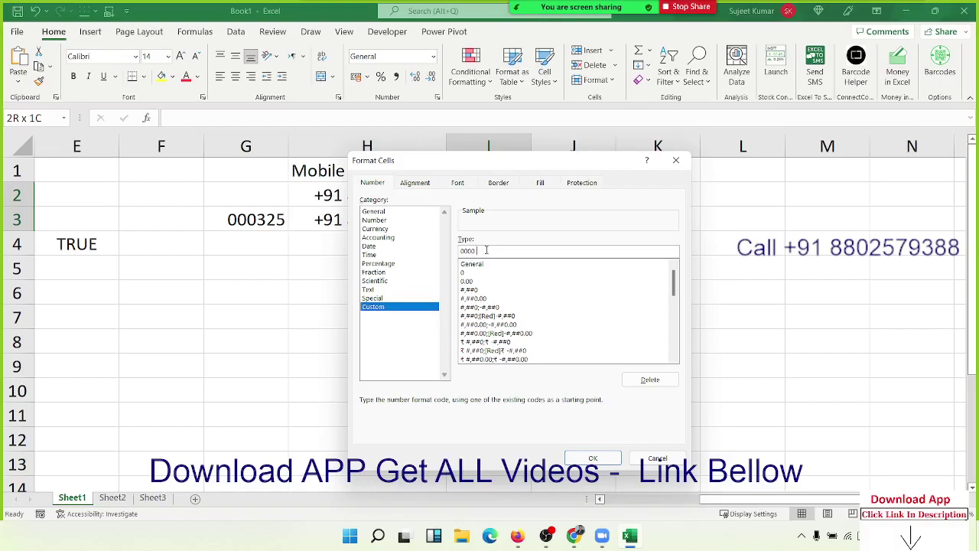
{"action": "key", "text": "BackSpace"}
{"action": "type", "text": "000 -"}
{"action": "type", "text": " 000 - 000"}
{"action": "key", "text": "Return"}
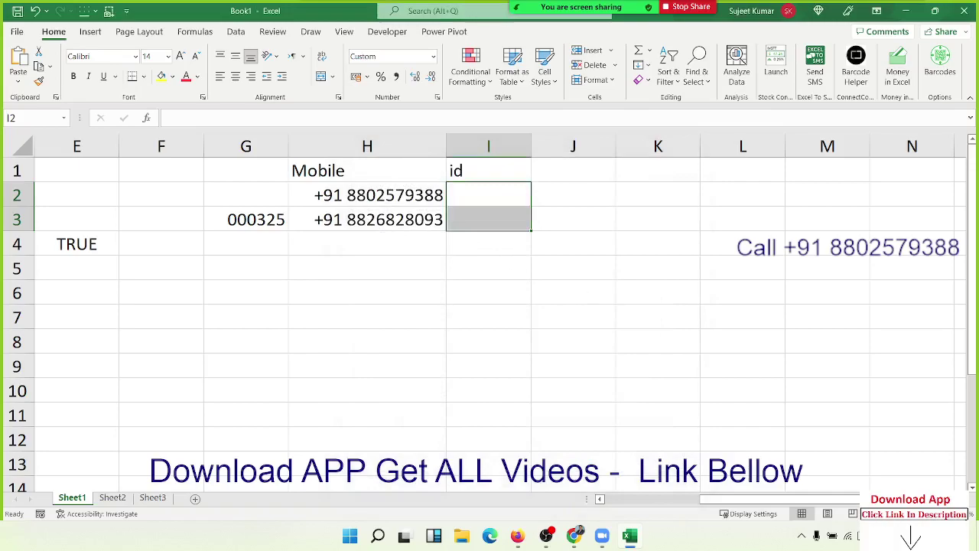
- Enter a nine-digit id in I2, shown as three dash-separated groups of three
{"action": "left_click", "coordinate": [479, 200]}
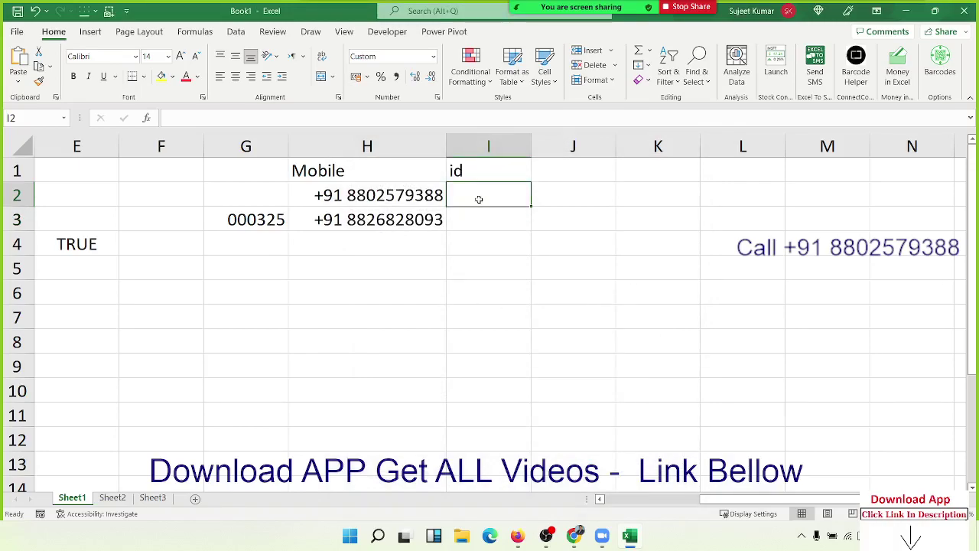
{"action": "type", "text": "123 - 963 - 258"}
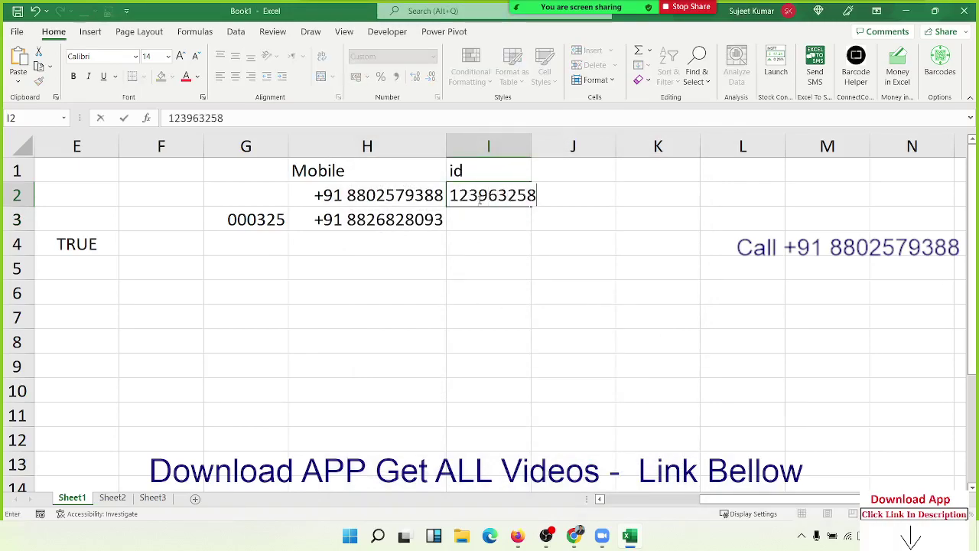
{"action": "key", "text": "Return"}
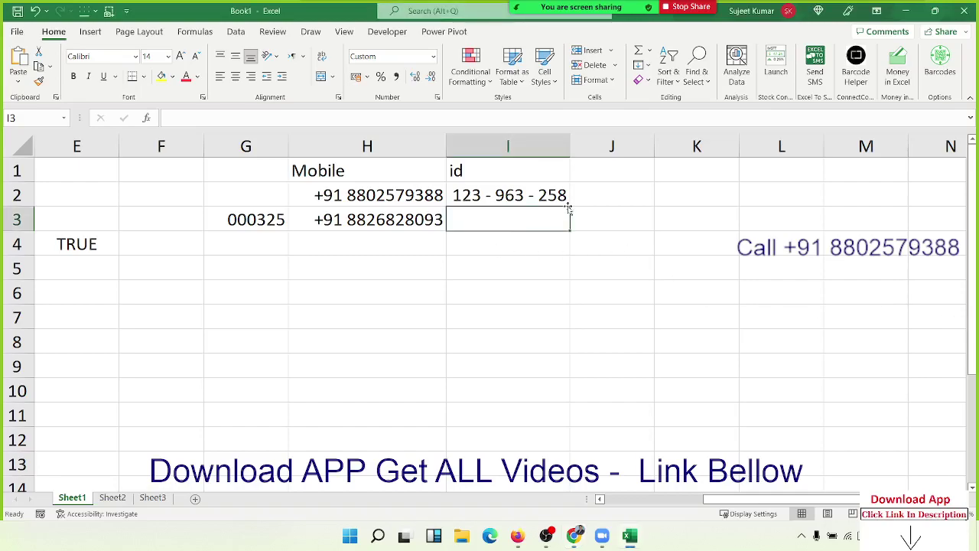
{"action": "left_click", "coordinate": [602, 190]}
{"action": "left_click", "coordinate": [608, 175]}
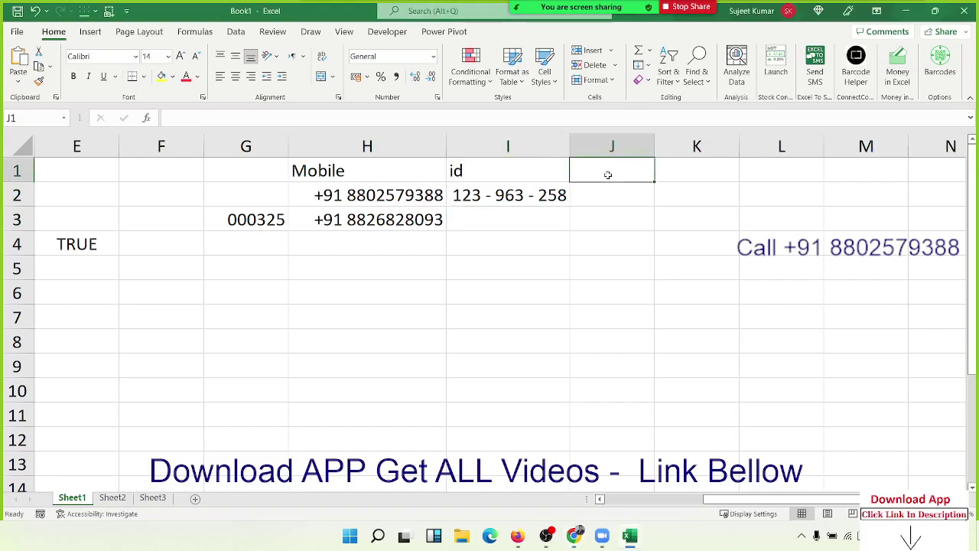
- Add the a/c heading in J1 and an 11-digit account number in J2
{"action": "type", "text": "a/c"}
{"action": "key", "text": "Return"}
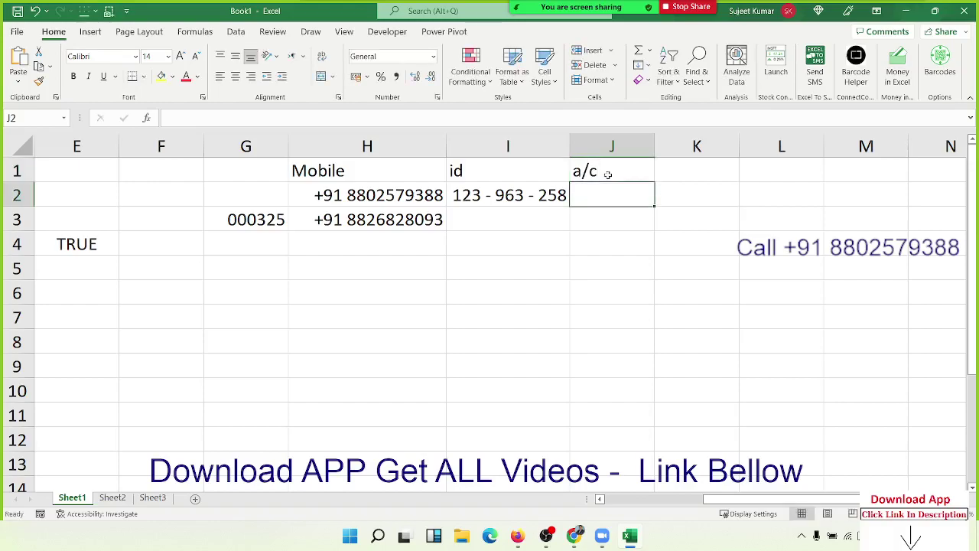
{"action": "type", "text": "123"}
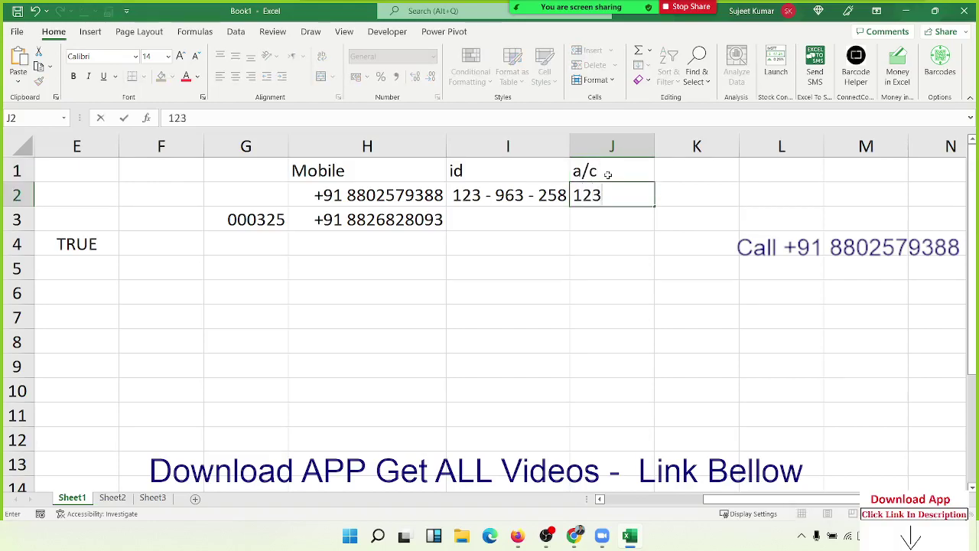
{"action": "type", "text": "65478"}
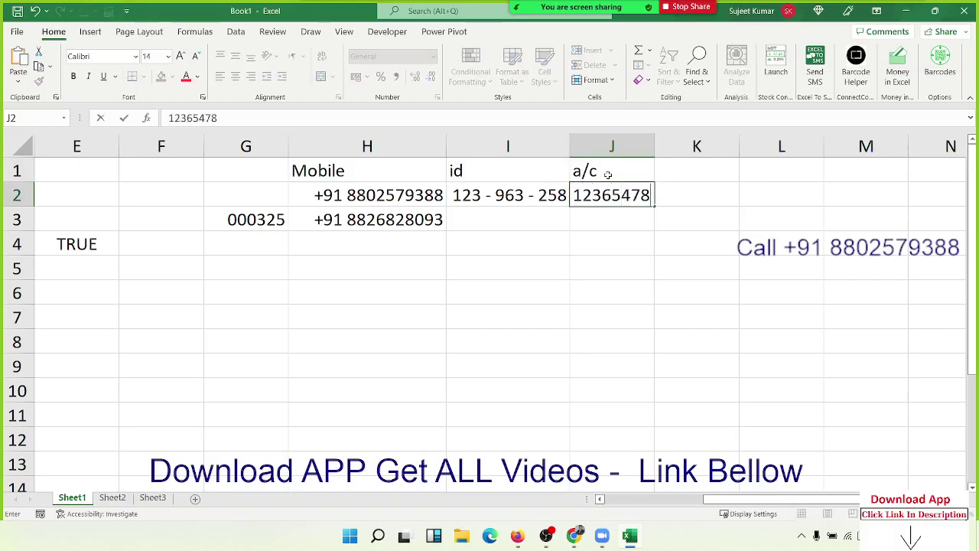
{"action": "type", "text": "901"}
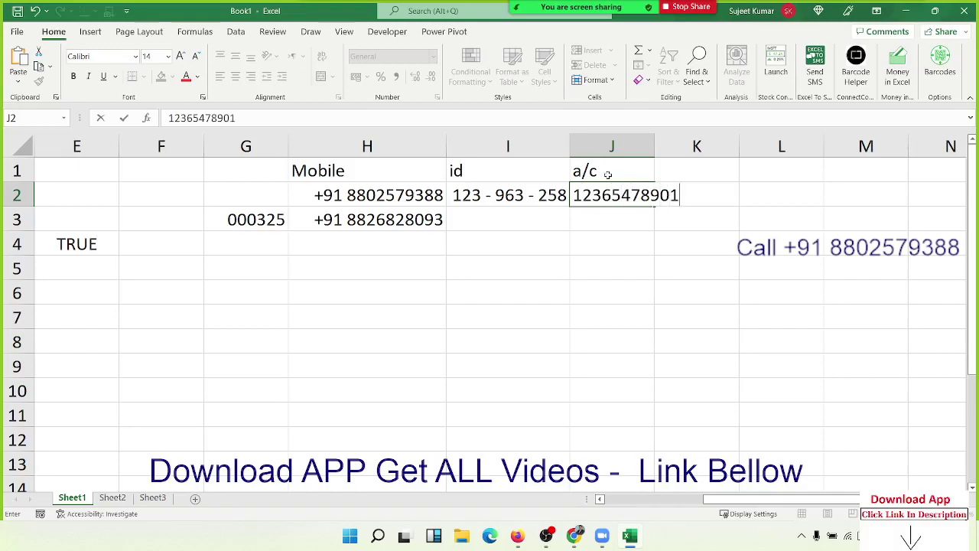
{"action": "key", "text": "ctrl+Return"}
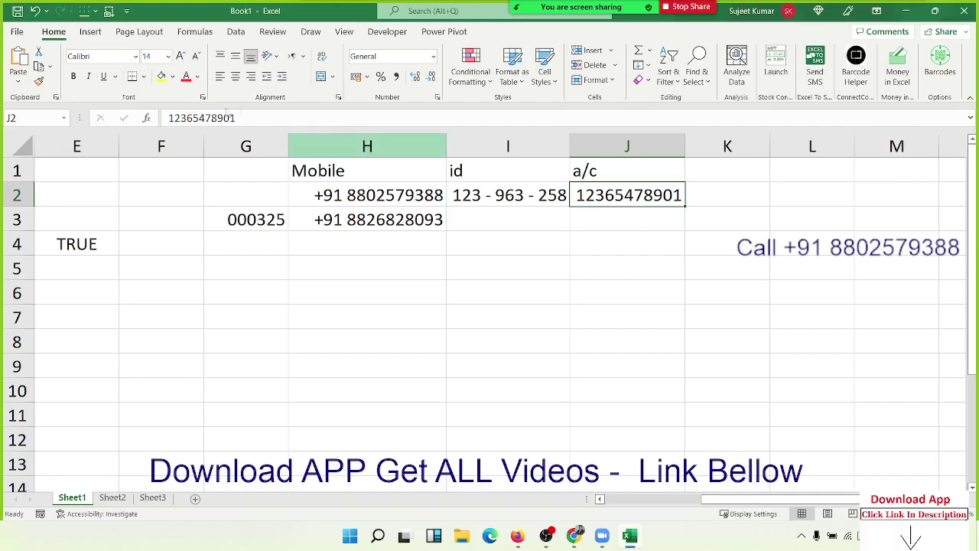
- Append a 2 to J2's account number so it switches to scientific notation
{"action": "left_click", "coordinate": [237, 118]}
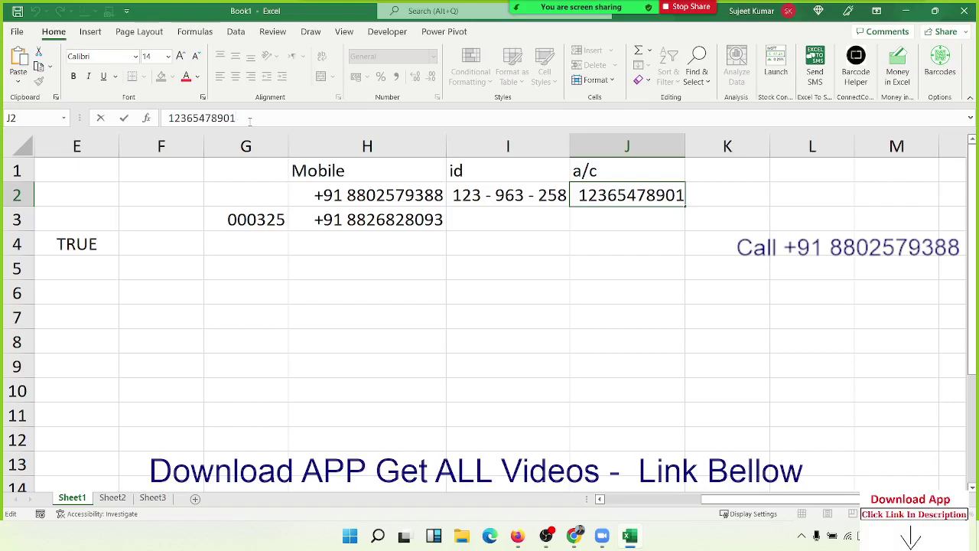
{"action": "type", "text": "2"}
{"action": "key", "text": "Return"}
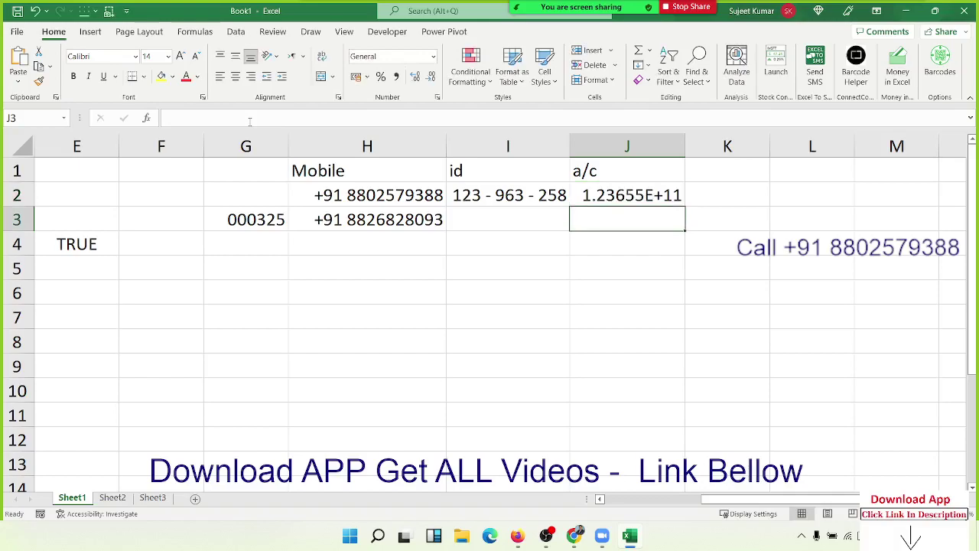
{"action": "key", "text": "Up"}
{"action": "key", "text": "shift+Down"}
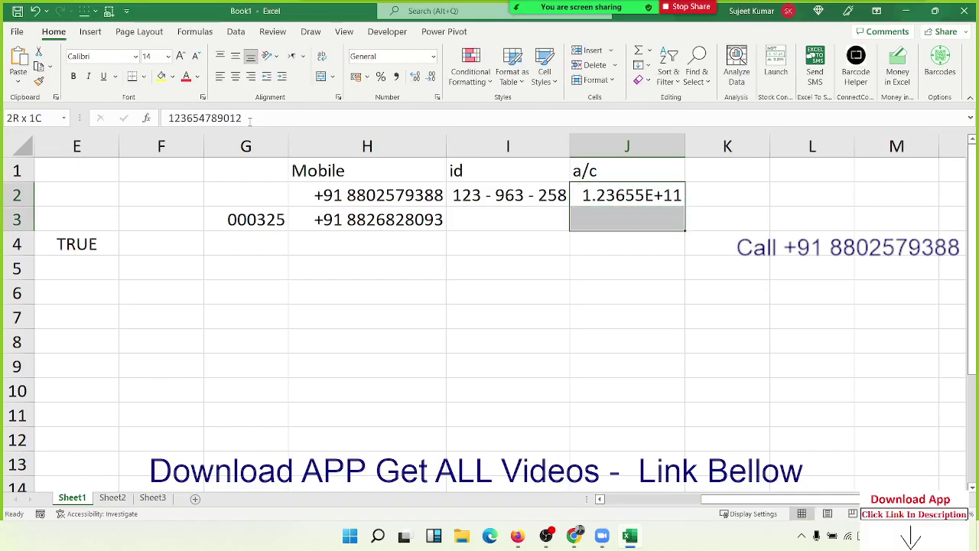
{"action": "key", "text": "shift+Down"}
{"action": "key", "text": "shift+Down"}
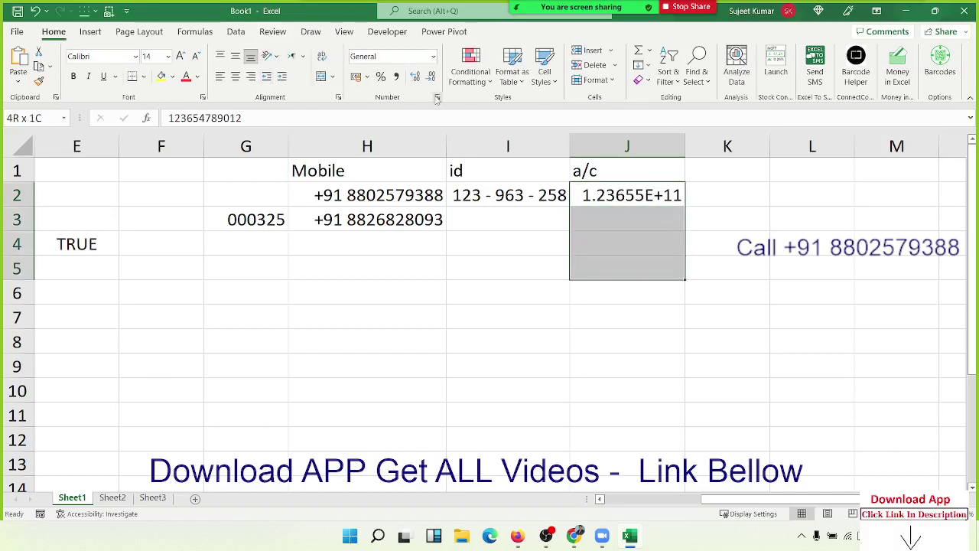
- Give J2:J5 the custom number format 0
{"action": "left_click", "coordinate": [437, 97]}
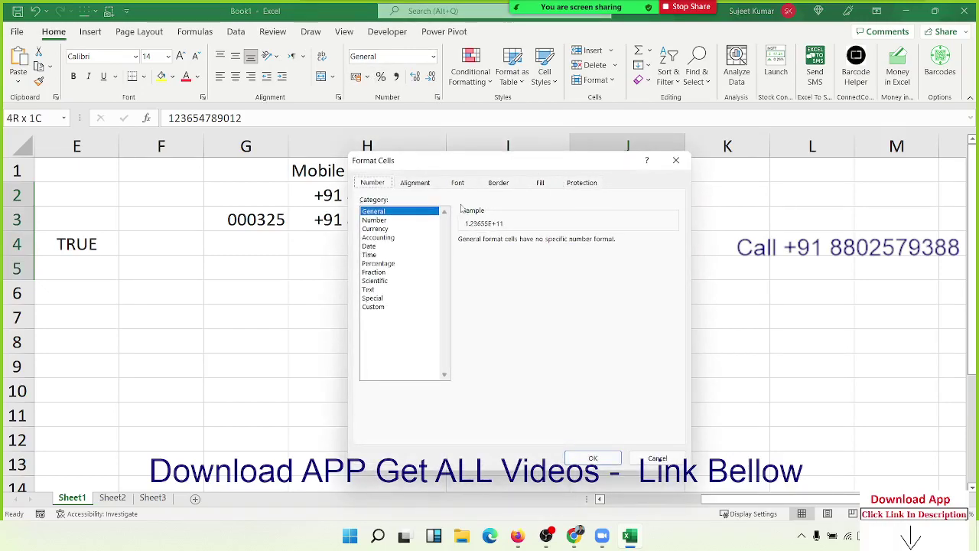
{"action": "left_click", "coordinate": [375, 306]}
{"action": "double_click", "coordinate": [482, 250]}
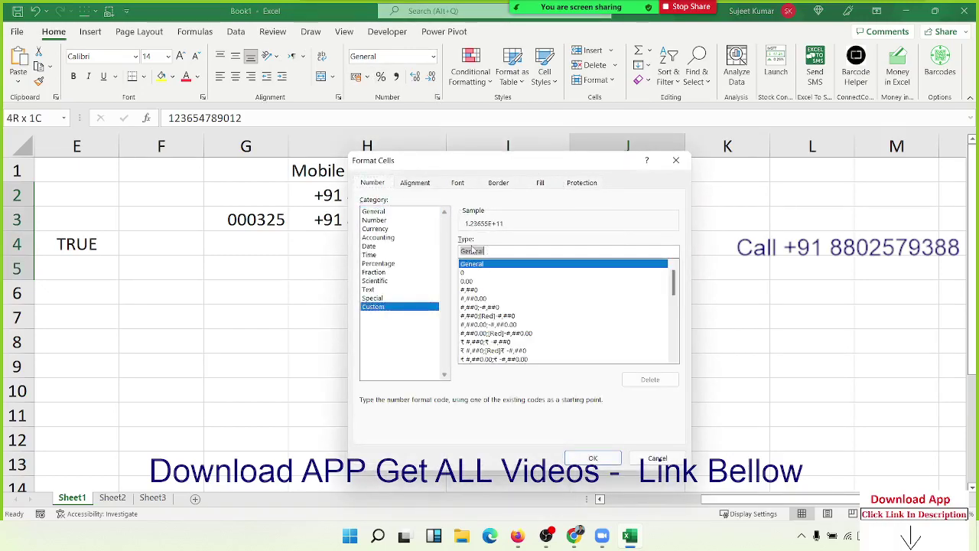
{"action": "type", "text": "0"}
{"action": "key", "text": "Return"}
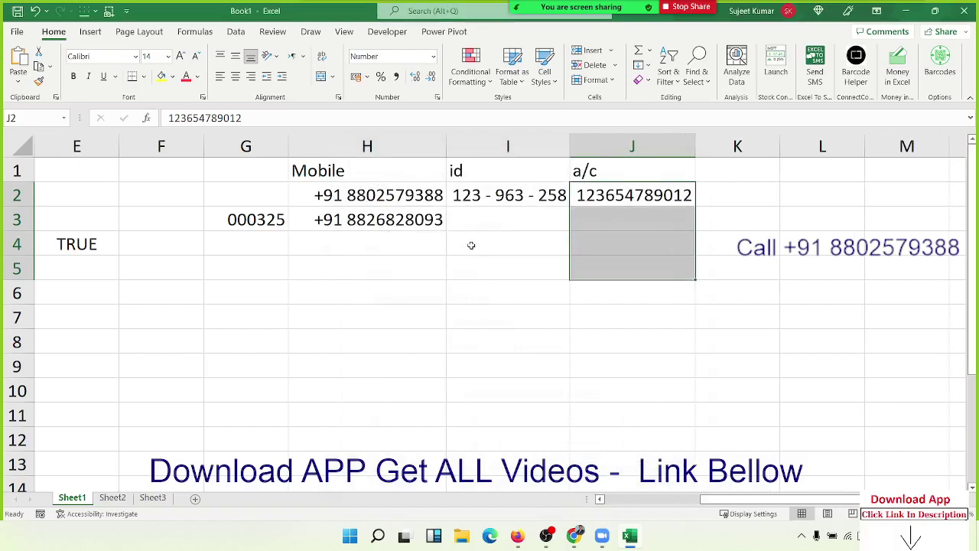
- Lengthen J2's account number by appending 856 and then 98
{"action": "key", "text": "Up"}
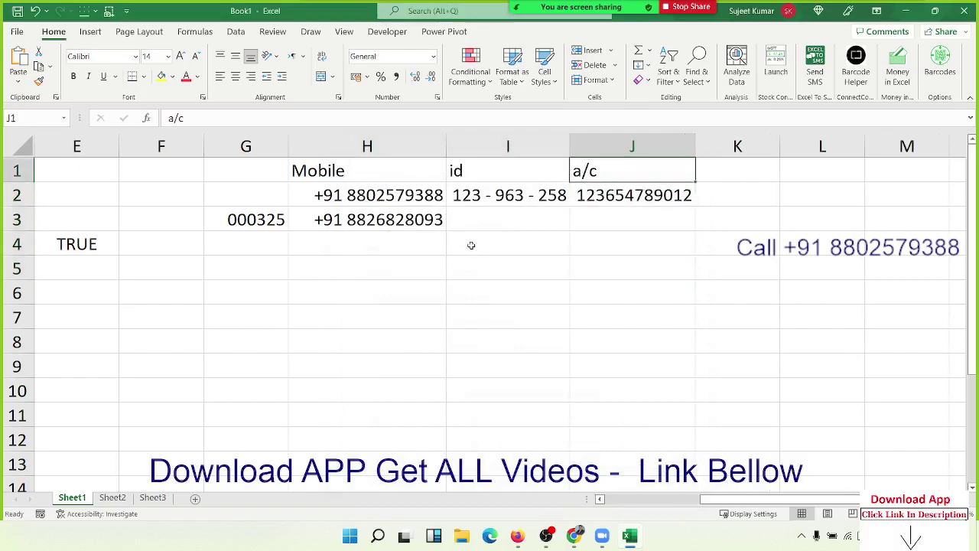
{"action": "key", "text": "Down"}
{"action": "left_click", "coordinate": [388, 124]}
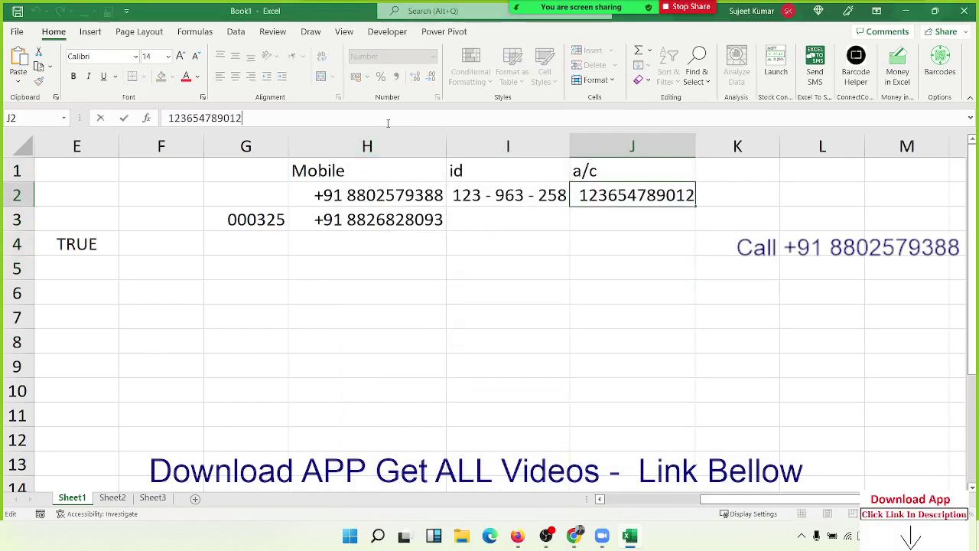
{"action": "type", "text": "85"}
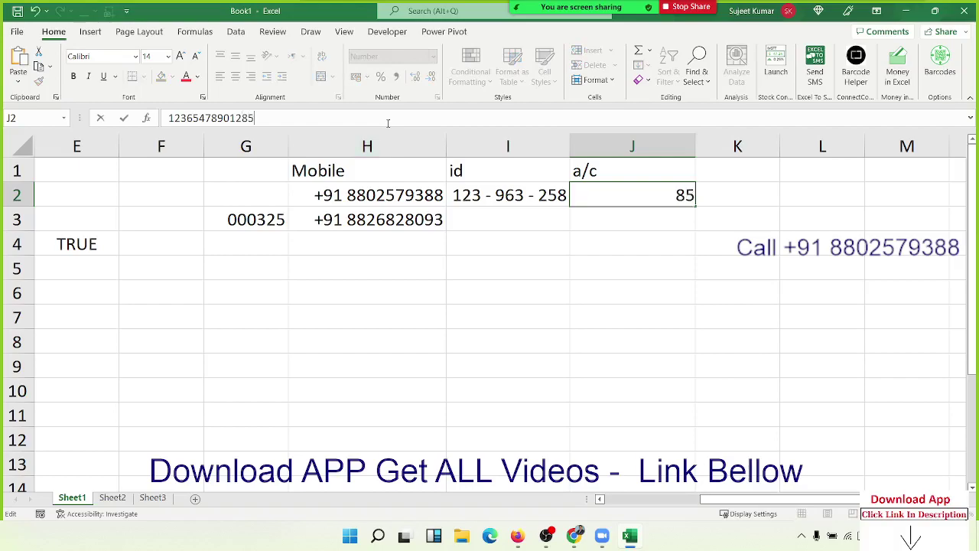
{"action": "type", "text": "6"}
{"action": "key", "text": "Return"}
{"action": "key", "text": "Up"}
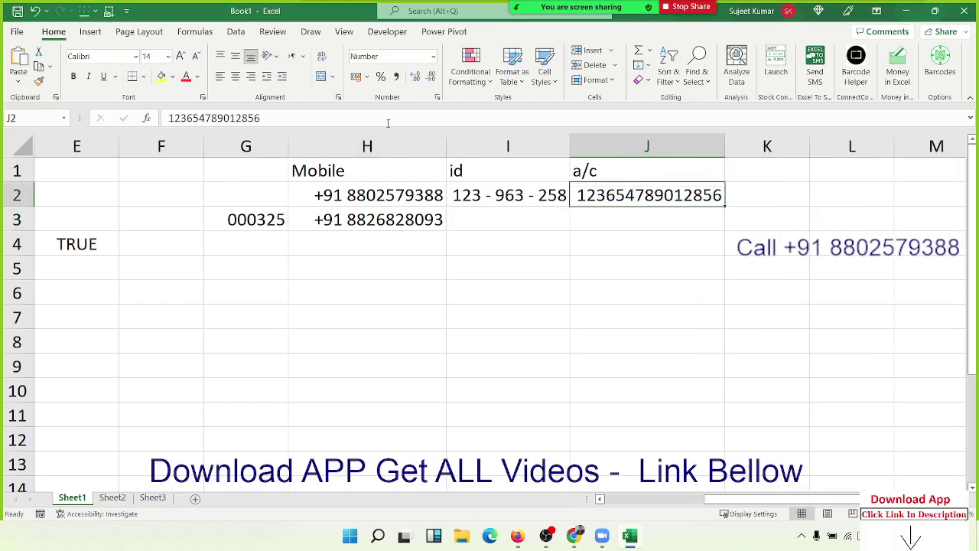
{"action": "left_click", "coordinate": [388, 123]}
{"action": "type", "text": "98"}
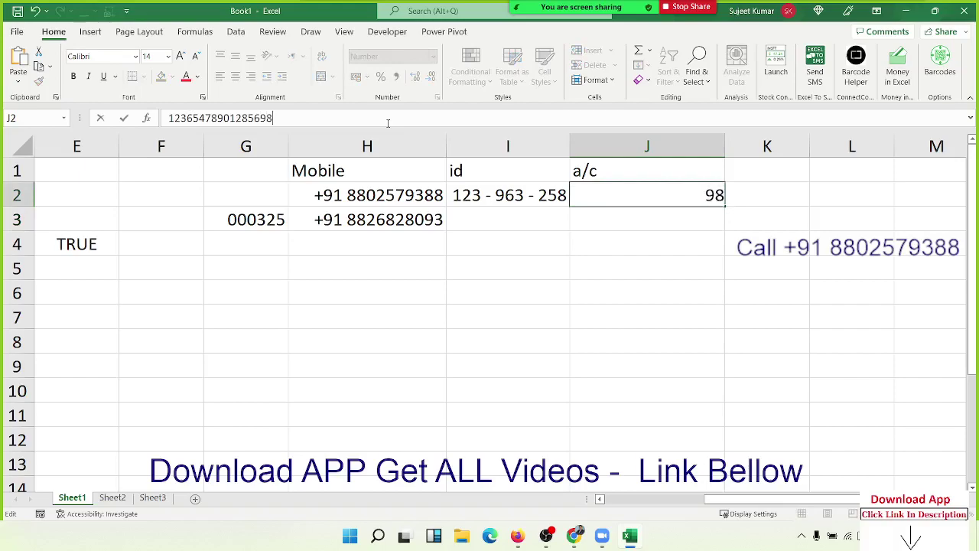
{"action": "key", "text": "Return"}
- Replace J2's trailing 00 digits with 78 to see them rounded back to zeros
{"action": "key", "text": "Up"}
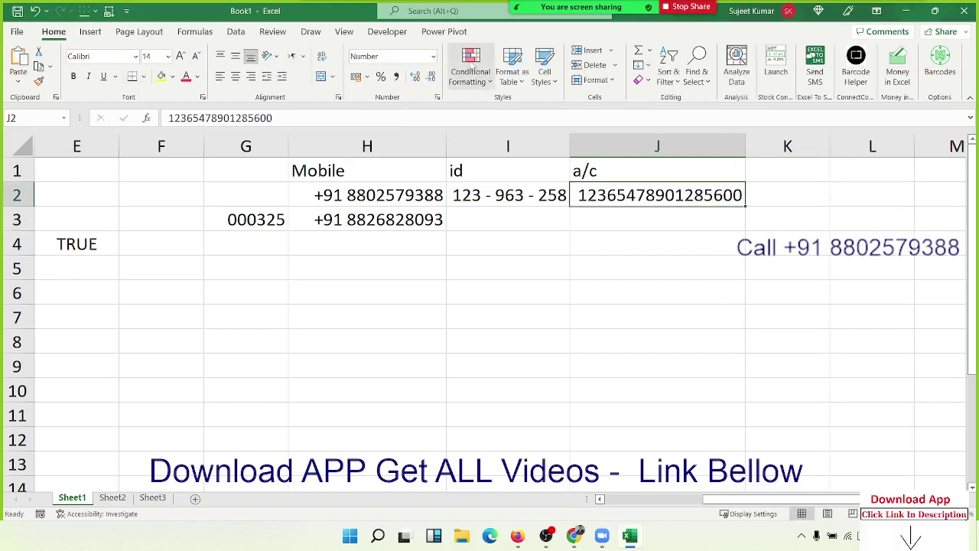
{"action": "double_click", "coordinate": [742, 195]}
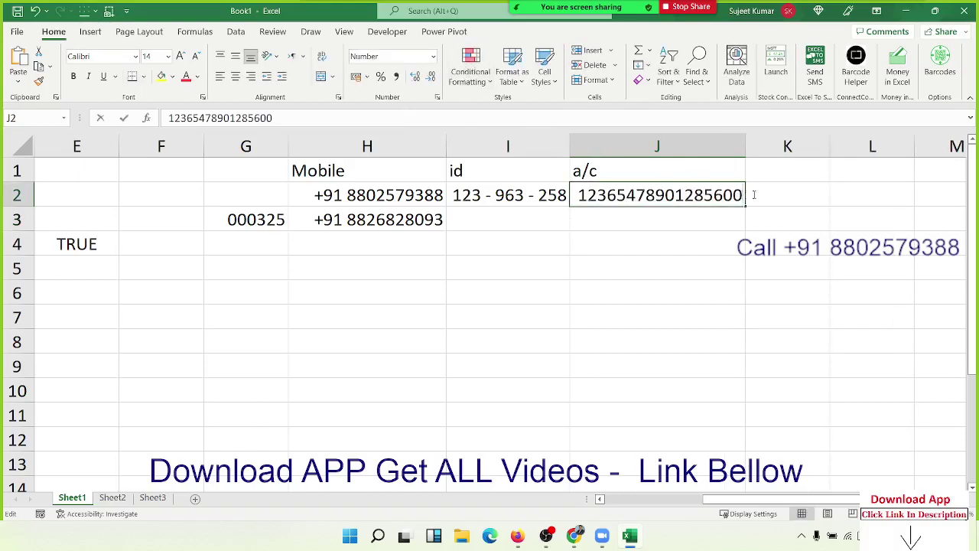
{"action": "key", "text": "shift+Left"}
{"action": "key", "text": "shift+Left"}
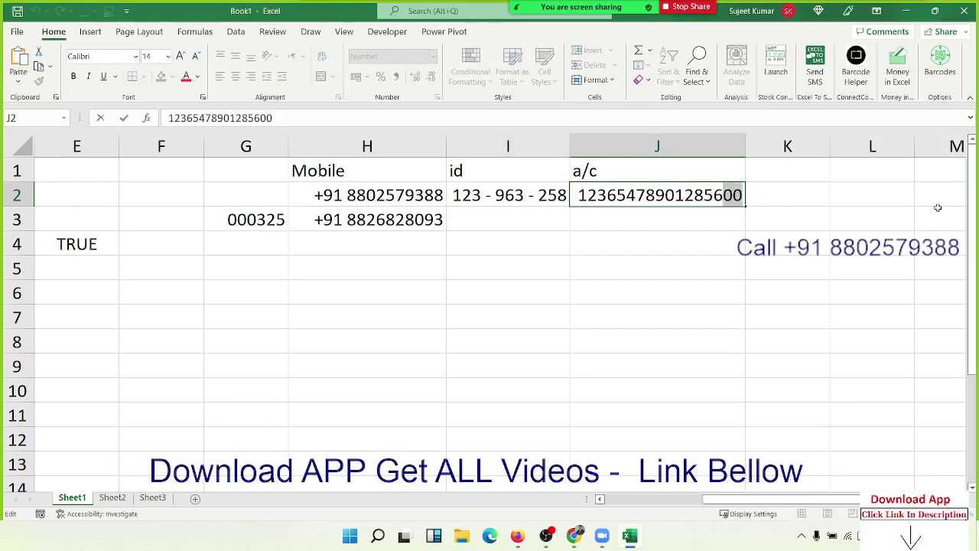
{"action": "key", "text": "BackSpace"}
{"action": "type", "text": "78"}
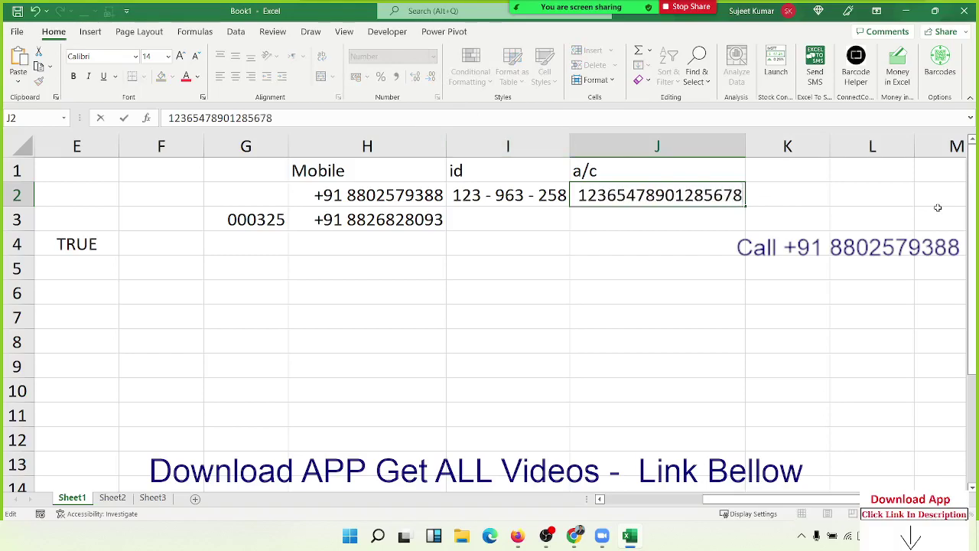
{"action": "key", "text": "Return"}
{"action": "key", "text": "Up"}
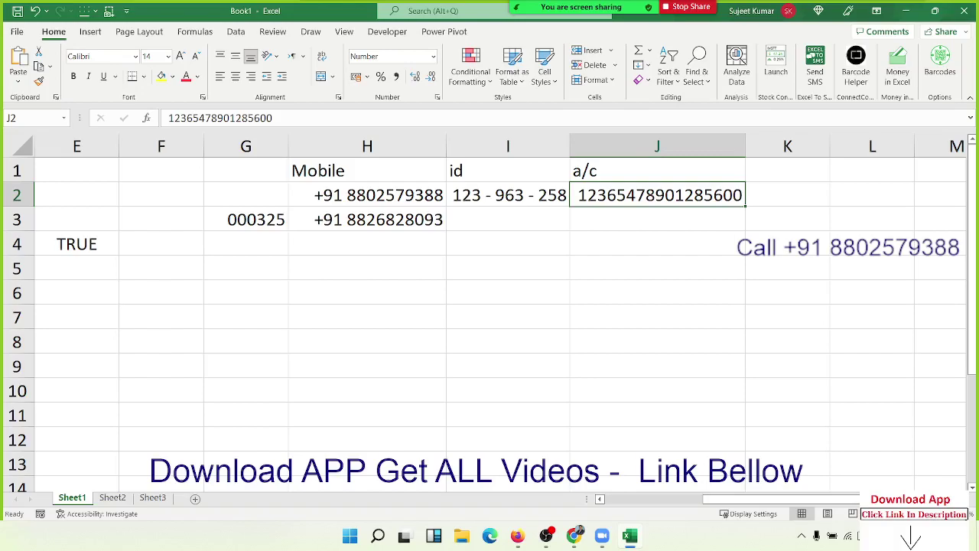
- Enter a 33-digit account number in J3 as text with a leading apostrophe
{"action": "left_click", "coordinate": [657, 219]}
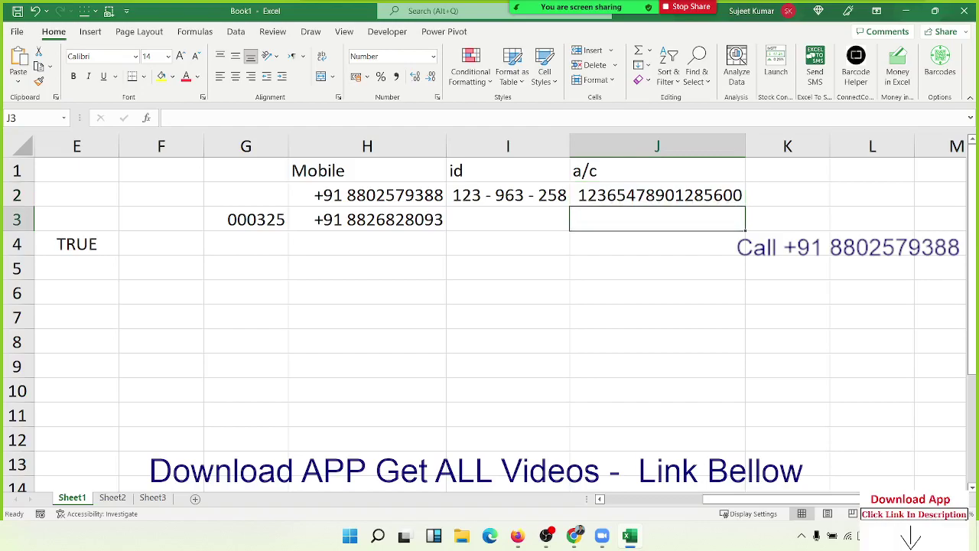
{"action": "type", "text": "'1354"}
{"action": "type", "text": "6132165"}
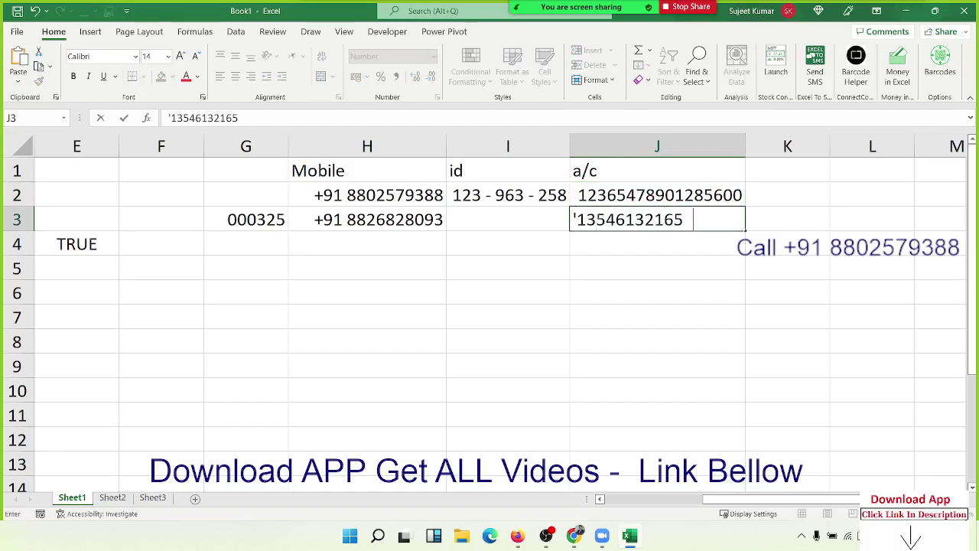
{"action": "type", "text": "43216865416541654654654"}
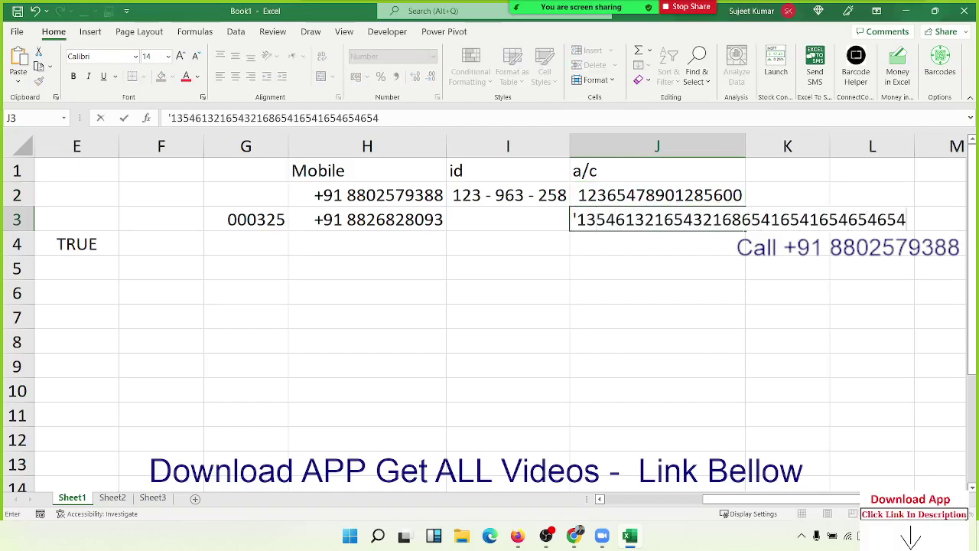
{"action": "type", "text": "564"}
{"action": "key", "text": "Return"}
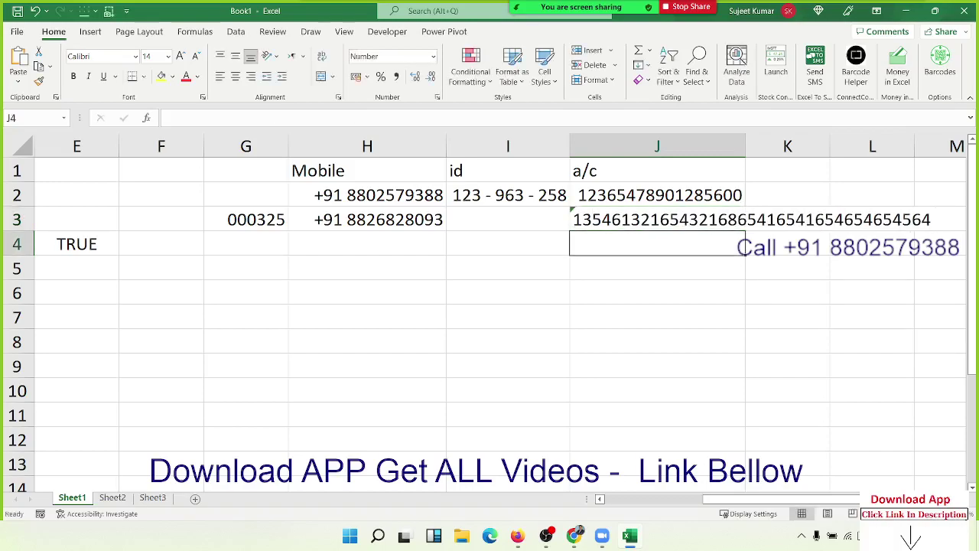
{"action": "left_click", "coordinate": [658, 220]}
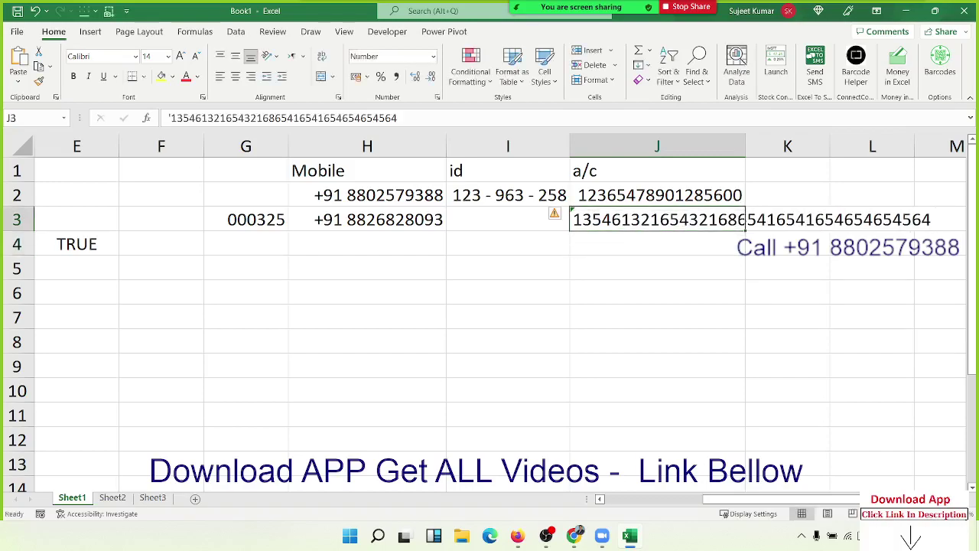
{"action": "left_click", "coordinate": [657, 244]}
{"action": "type", "text": "="}
{"action": "left_click", "coordinate": [657, 220]}
{"action": "type", "text": "+"}
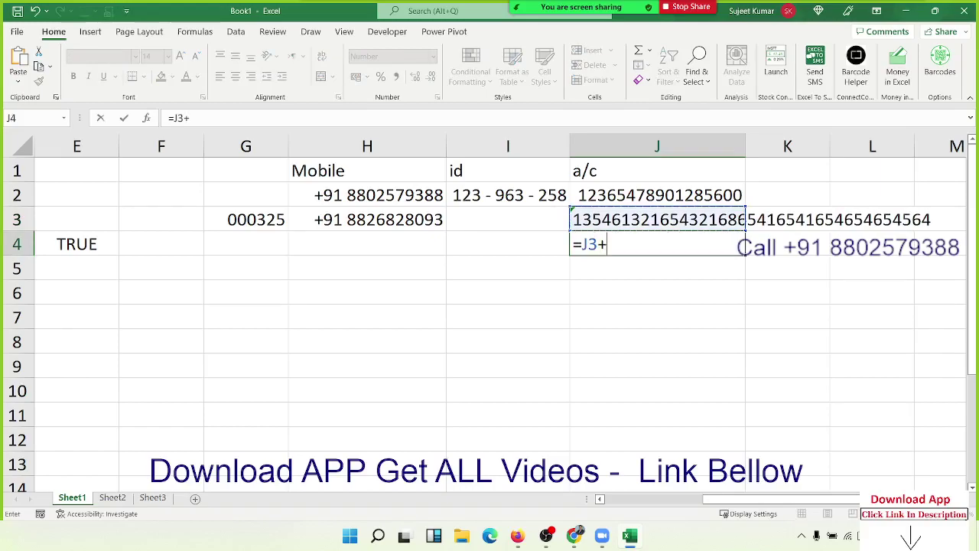
{"action": "type", "text": "0"}
{"action": "key", "text": "Return"}
{"action": "left_click", "coordinate": [756, 244]}
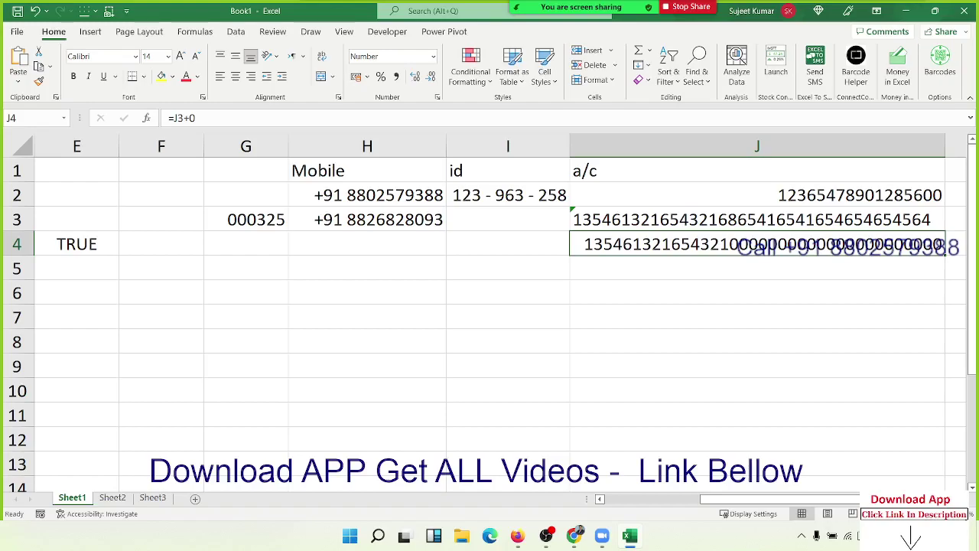
{"action": "key", "text": "ctrl+z"}
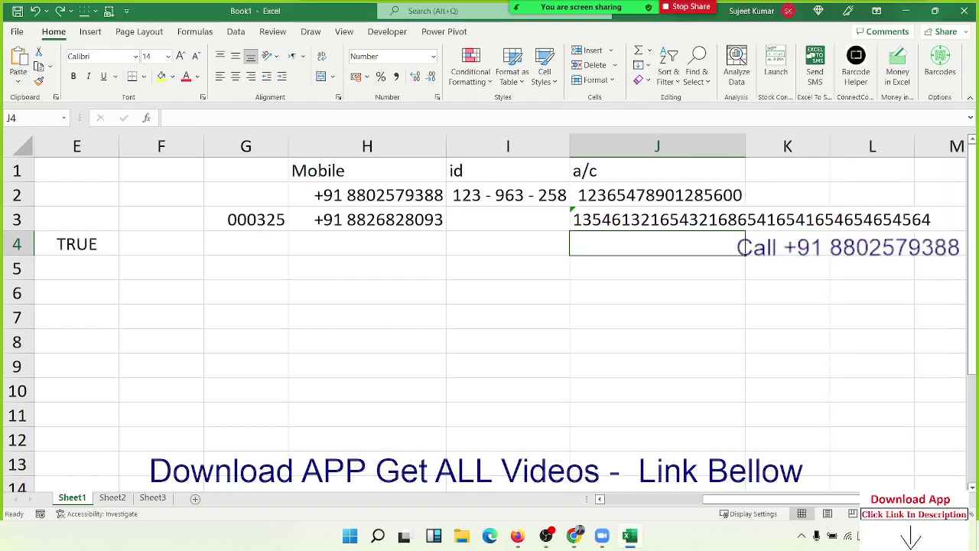
{"action": "left_click", "coordinate": [657, 219]}
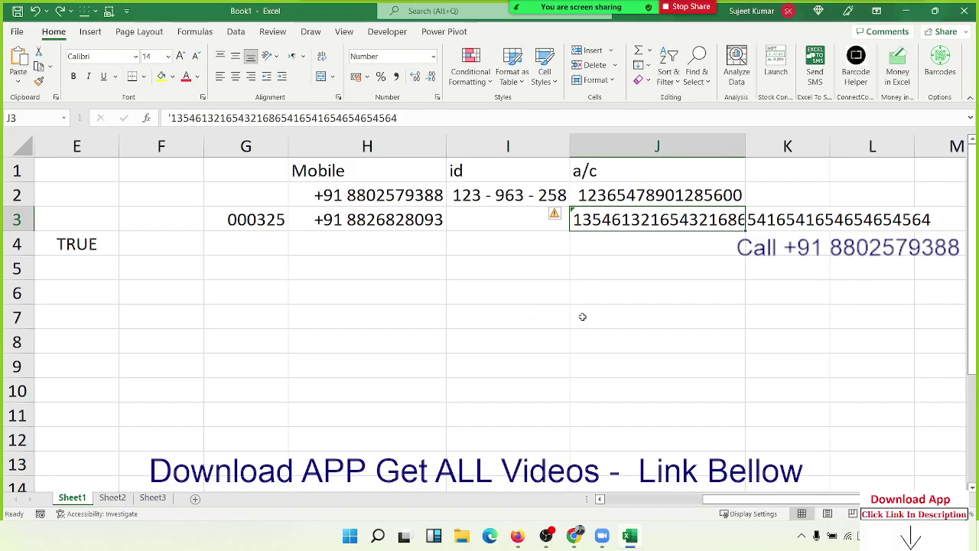
- Enter two comma-separated mobile numbers in J7, stored as text via a leading apostrophe
{"action": "left_click", "coordinate": [697, 319]}
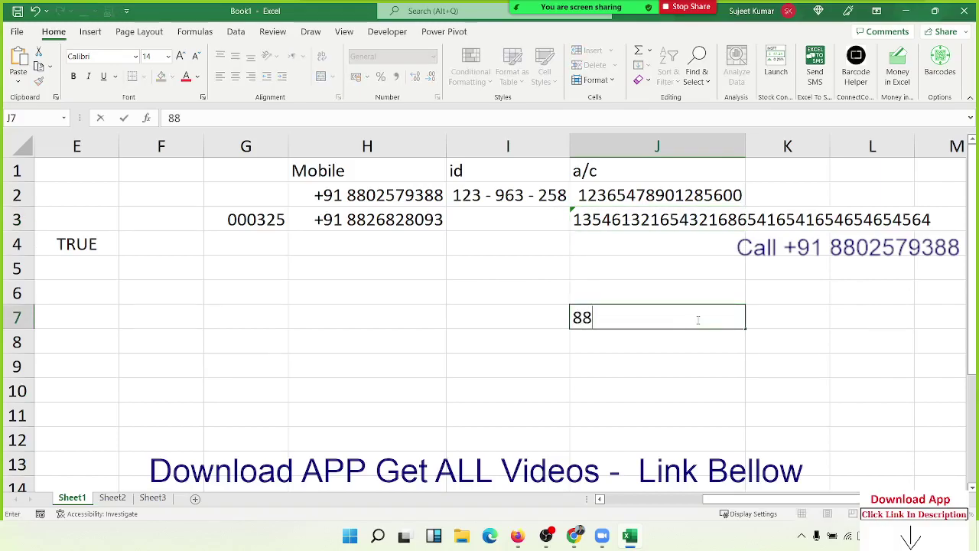
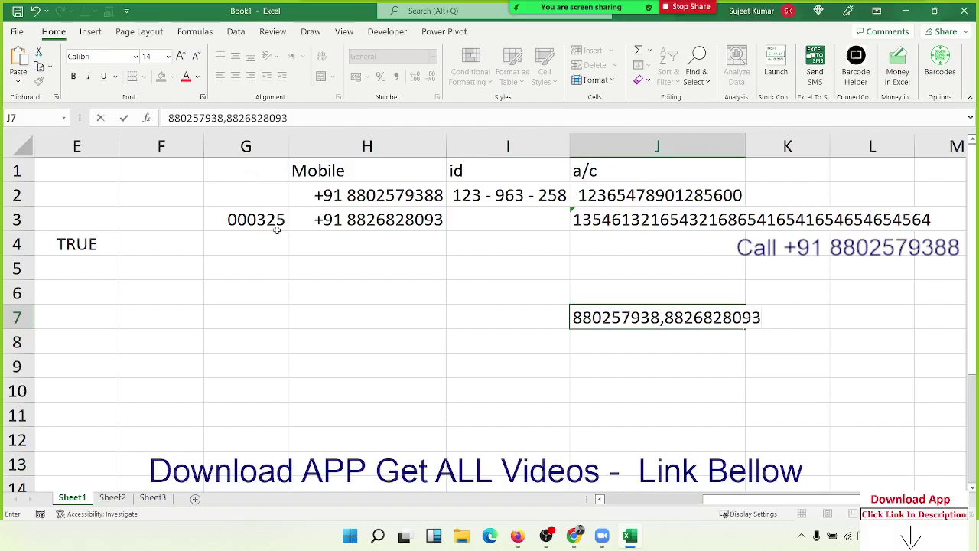
{"action": "left_click", "coordinate": [166, 122]}
{"action": "type", "text": "'"}
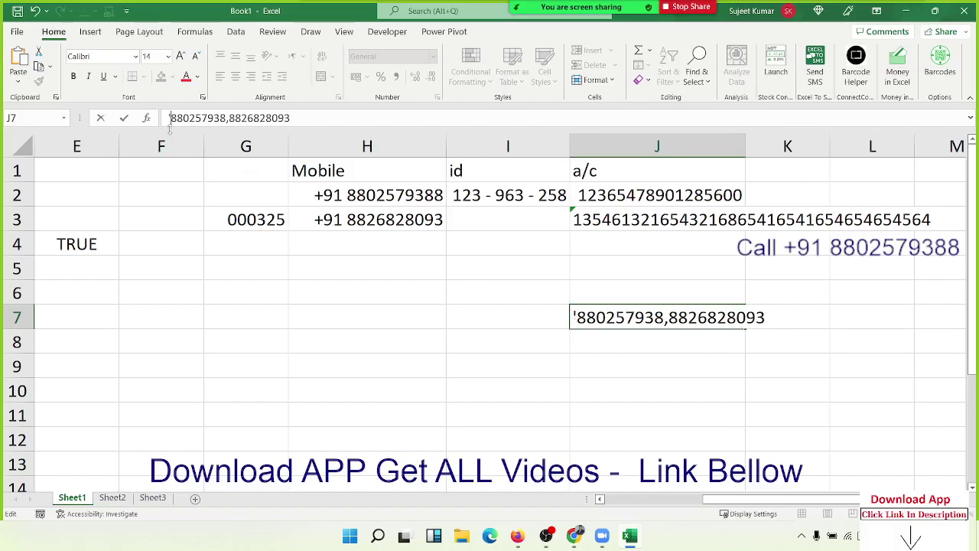
{"action": "key", "text": "Return"}
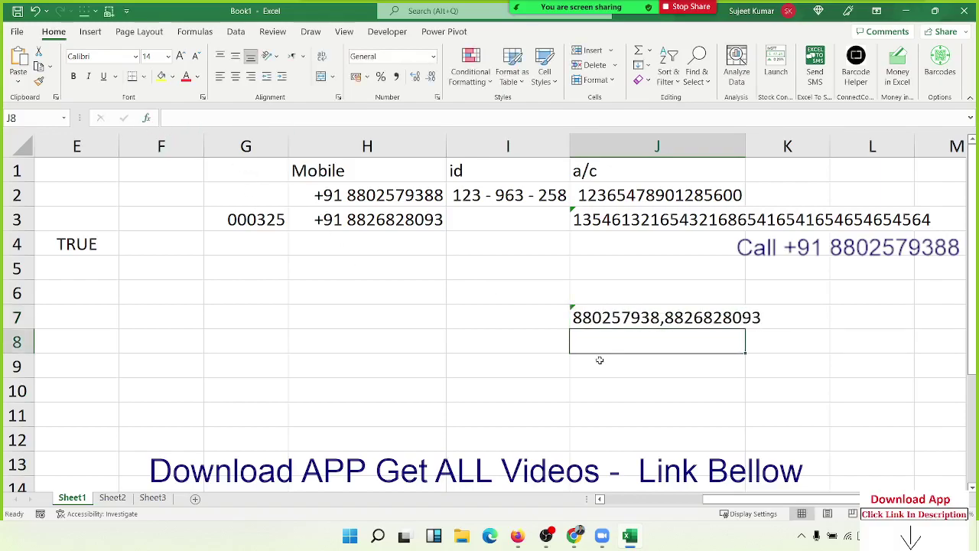
- Test removing J7's apostrophe, then undo to restore the comma-separated text
{"action": "left_click", "coordinate": [600, 319]}
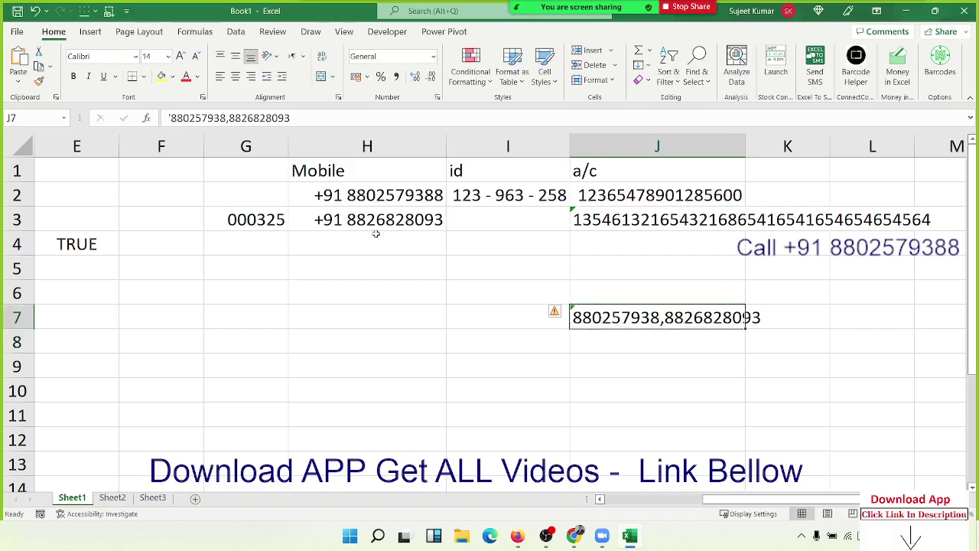
{"action": "left_click", "coordinate": [169, 118]}
{"action": "key", "text": "BackSpace"}
{"action": "key", "text": "ctrl+Return"}
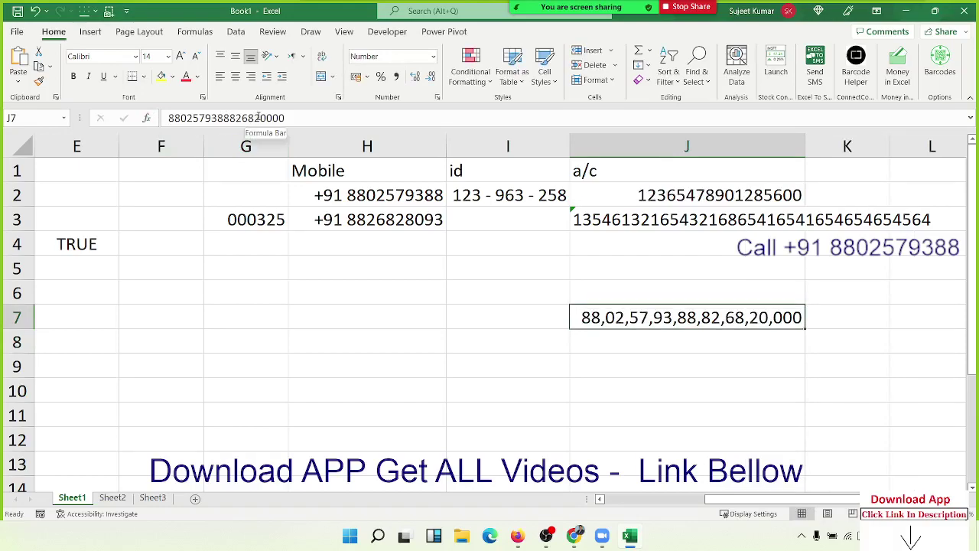
{"action": "left_click_drag", "start_coordinate": [258, 117], "coordinate": [340, 126]}
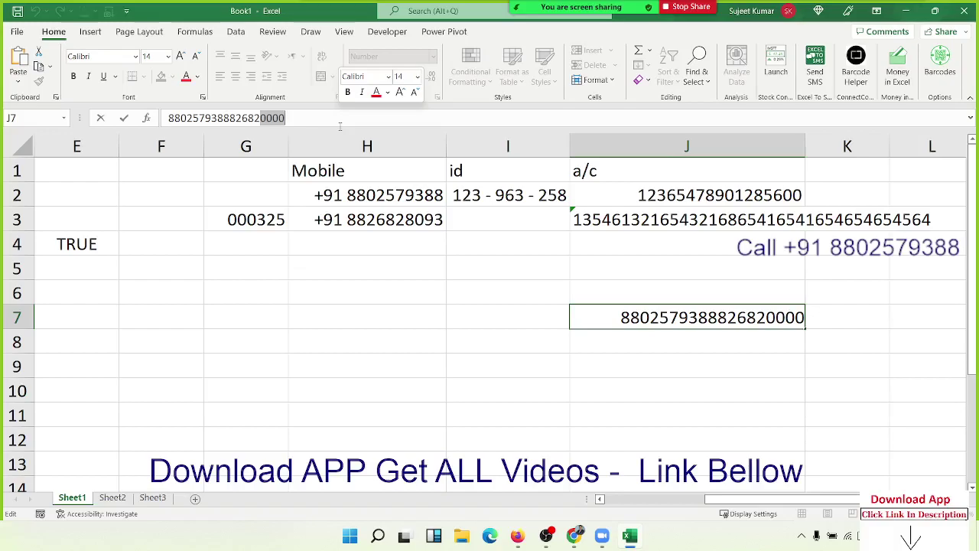
{"action": "key", "text": "Escape"}
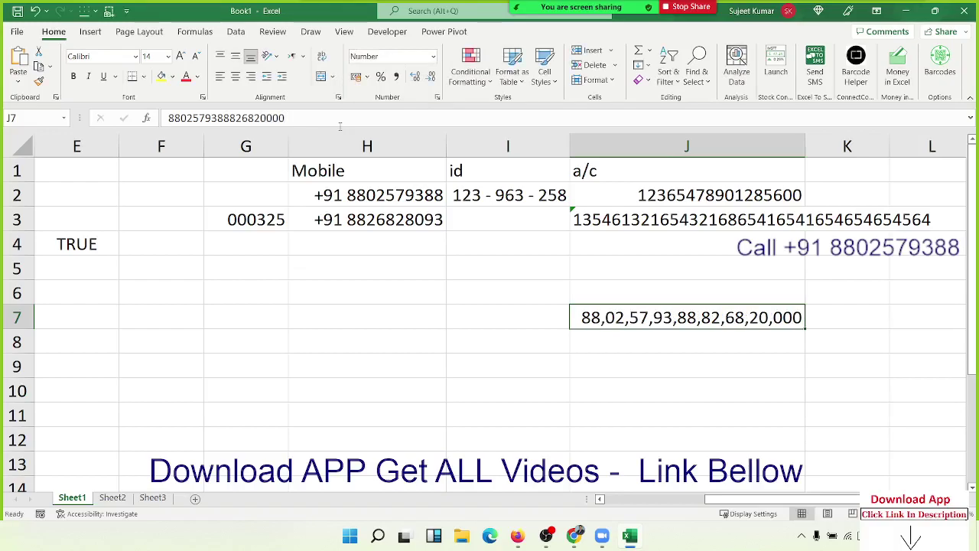
{"action": "key", "text": "ctrl+z"}
{"action": "key", "text": "ctrl+z"}
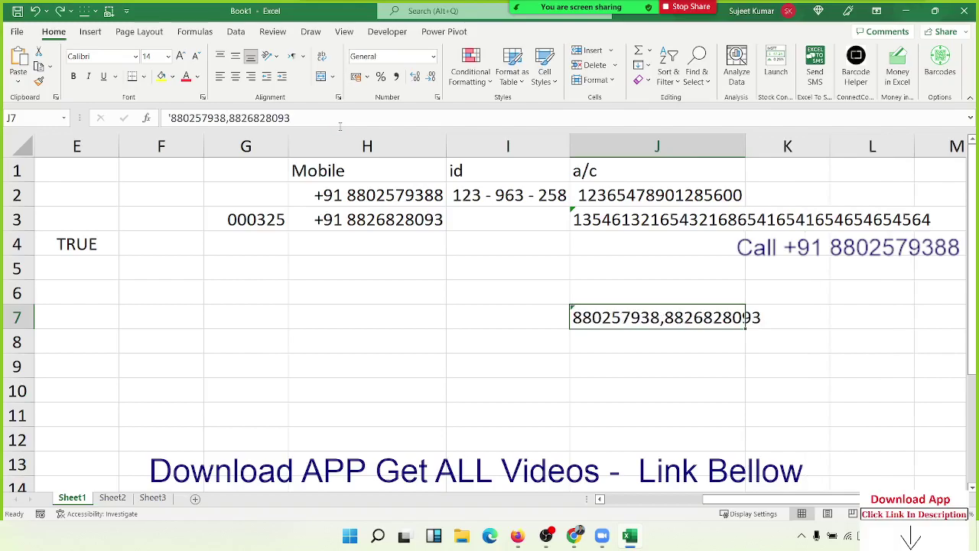
{"action": "key", "text": "ctrl+z"}
- Retype J7's two mobile numbers separated by ' , ' with spaces around the comma
{"action": "type", "text": "8802"}
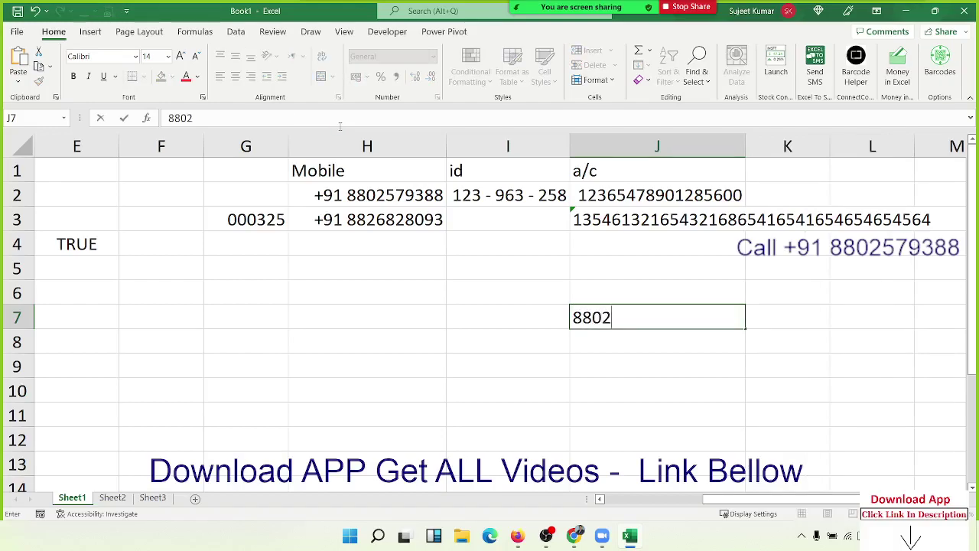
{"action": "type", "text": "57938 "}
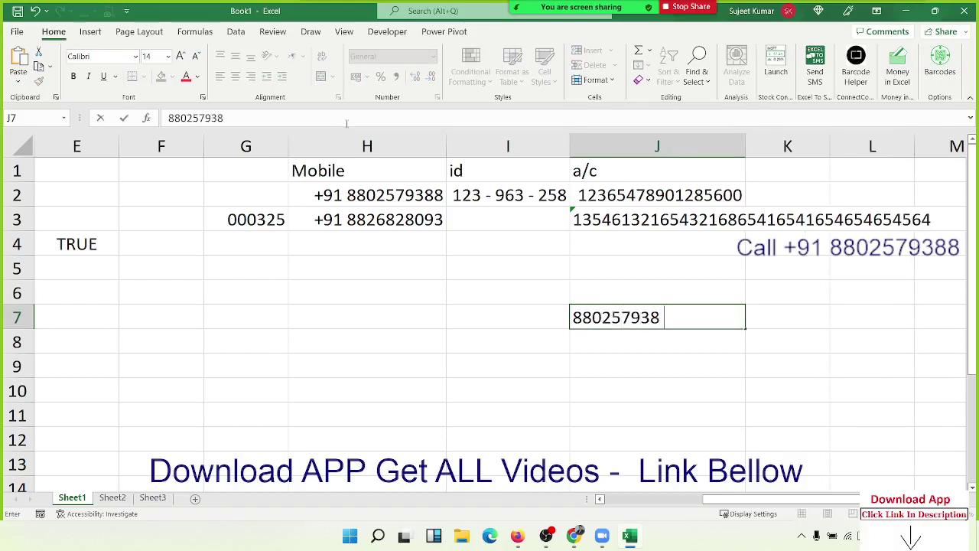
{"action": "type", "text": "-"}
{"action": "key", "text": "BackSpace"}
{"action": "key", "text": "BackSpace"}
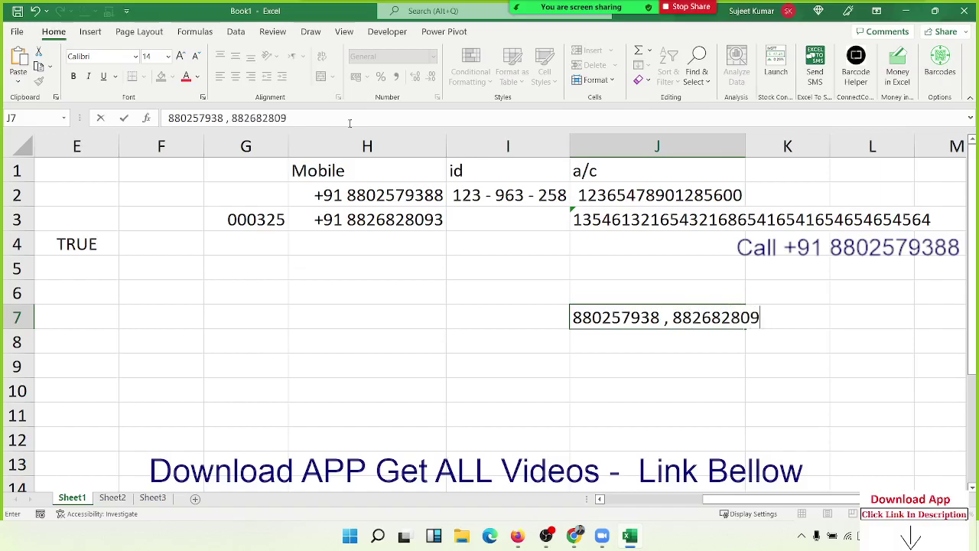
{"action": "key", "text": "ctrl+Return"}
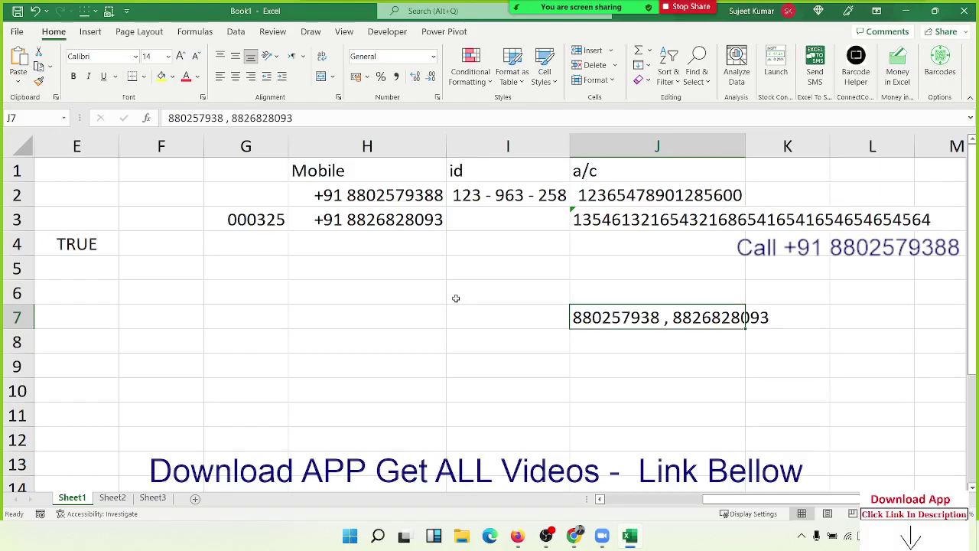
{"action": "scroll", "coordinate": [455, 298], "scroll_direction": "down", "scroll_amount": 3}
{"action": "scroll", "coordinate": [455, 298], "scroll_direction": "down", "scroll_amount": 1}
{"action": "scroll", "coordinate": [227, 316], "scroll_direction": "up", "scroll_amount": 4}
{"action": "left_click", "coordinate": [89, 352]}
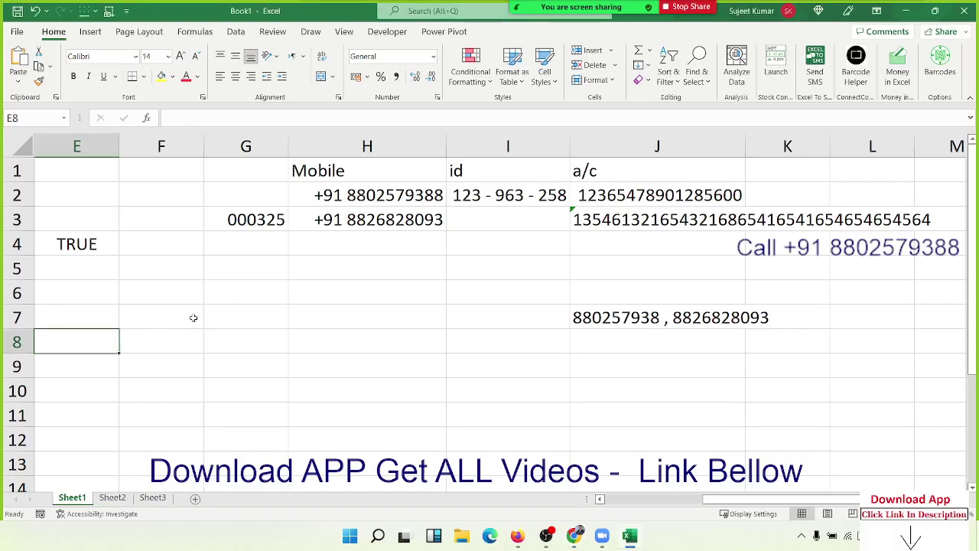
- Enter 1500 in F8, then replace it with the text MRP 1500
{"action": "key", "text": "Right"}
{"action": "key", "text": "Right"}
{"action": "key", "text": "Right"}
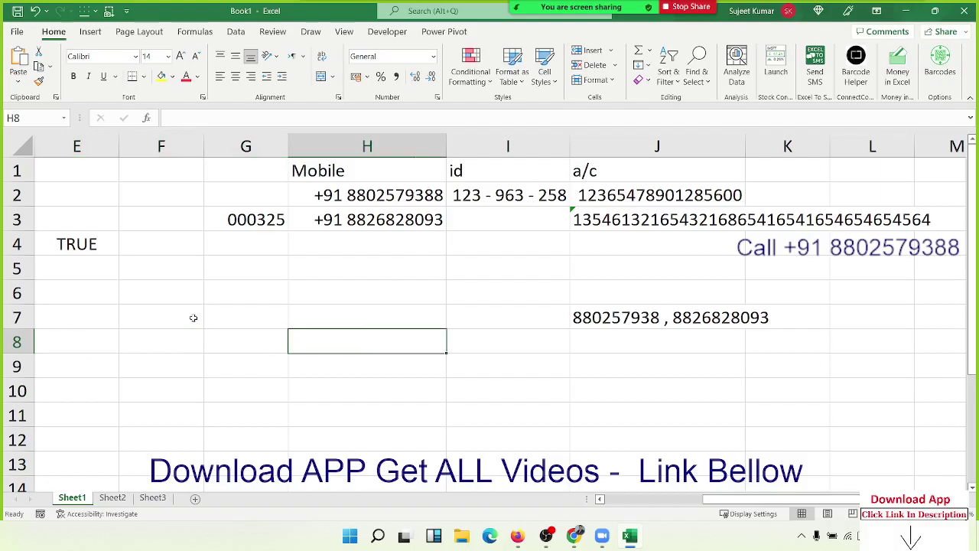
{"action": "key", "text": "Left"}
{"action": "key", "text": "Left"}
{"action": "key", "text": "Left"}
{"action": "key", "text": "Right"}
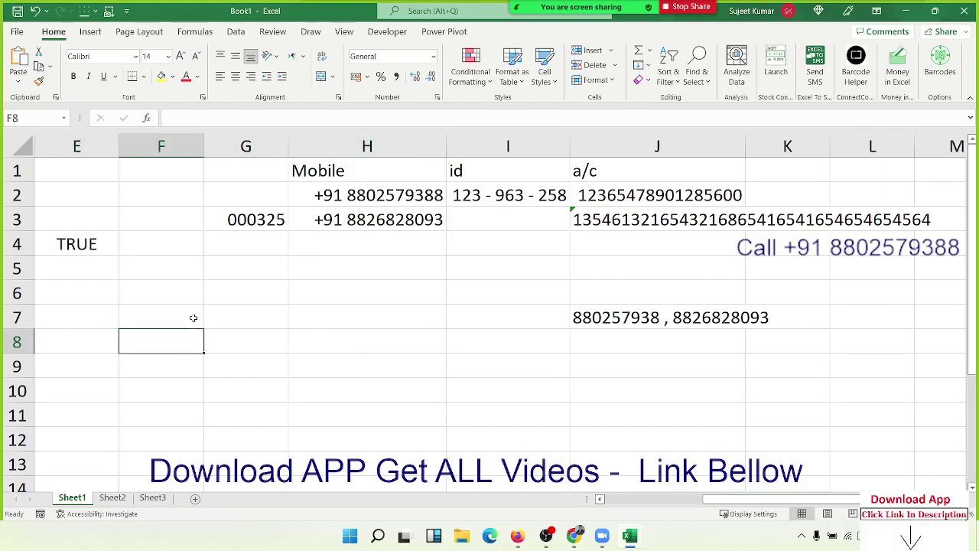
{"action": "type", "text": "15"}
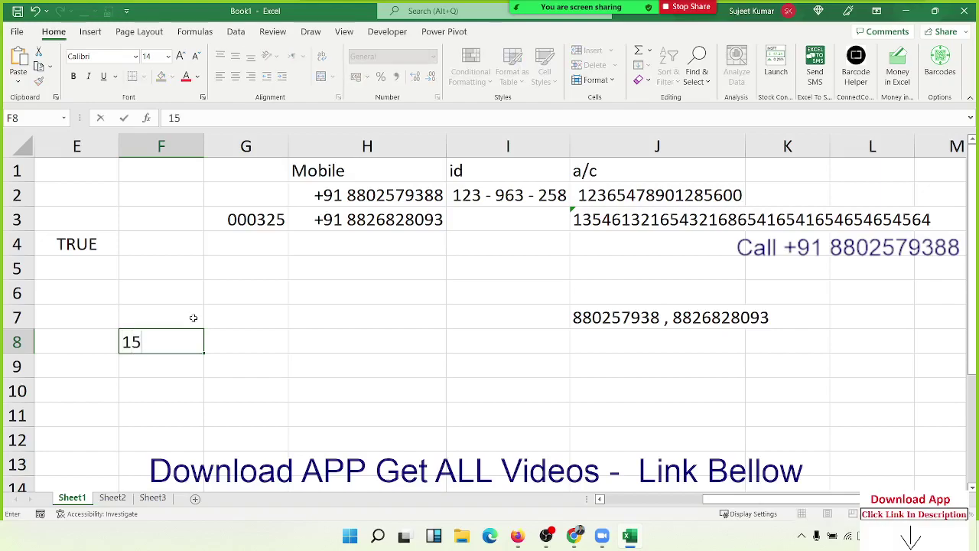
{"action": "type", "text": "00"}
{"action": "key", "text": "Return"}
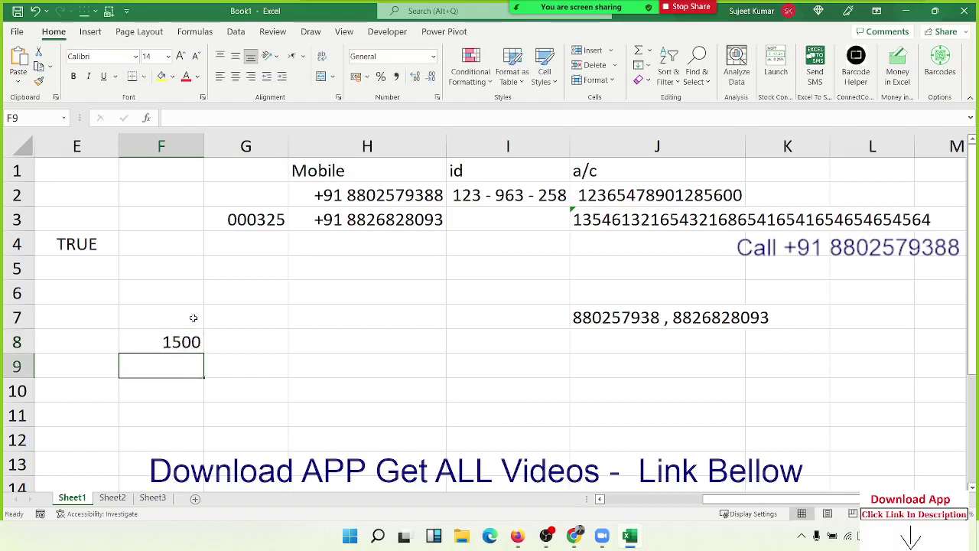
{"action": "key", "text": "Up"}
{"action": "key", "text": "Delete"}
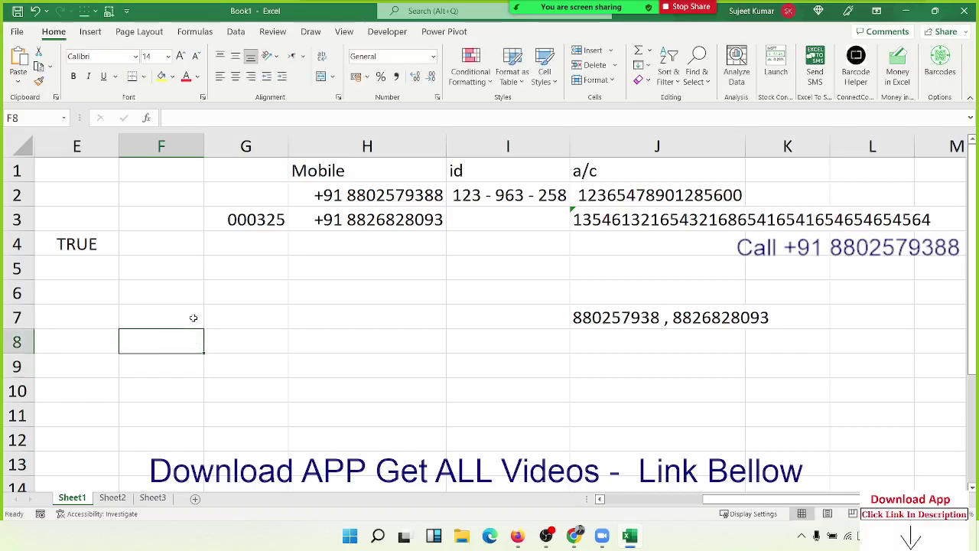
{"action": "type", "text": "MEP1"}
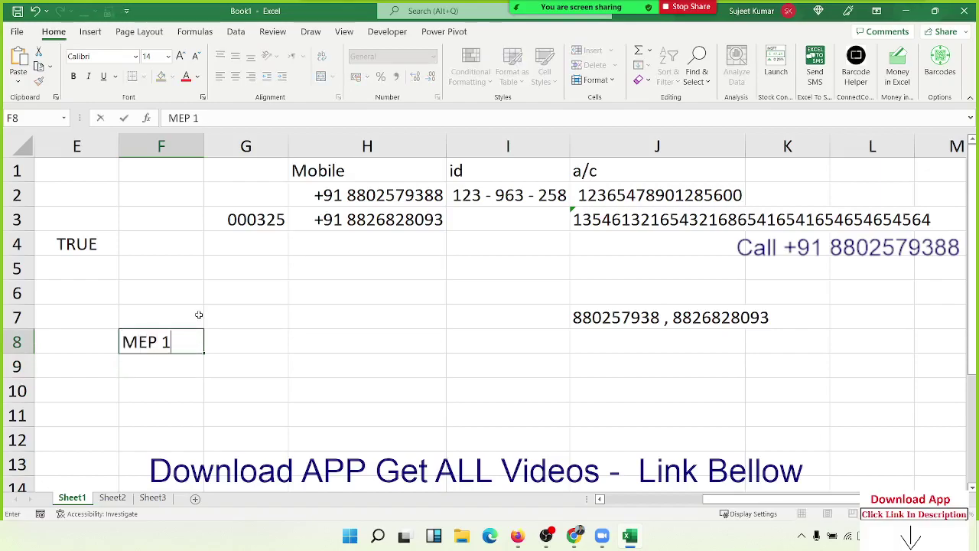
{"action": "key", "text": "BackSpace"}
{"action": "key", "text": "BackSpace"}
{"action": "key", "text": "BackSpace"}
{"action": "key", "text": "BackSpace"}
{"action": "type", "text": "RP"}
{"action": "type", "text": "15"}
{"action": "key", "text": "BackSpace"}
{"action": "key", "text": "BackSpace"}
{"action": "type", "text": "1500"}
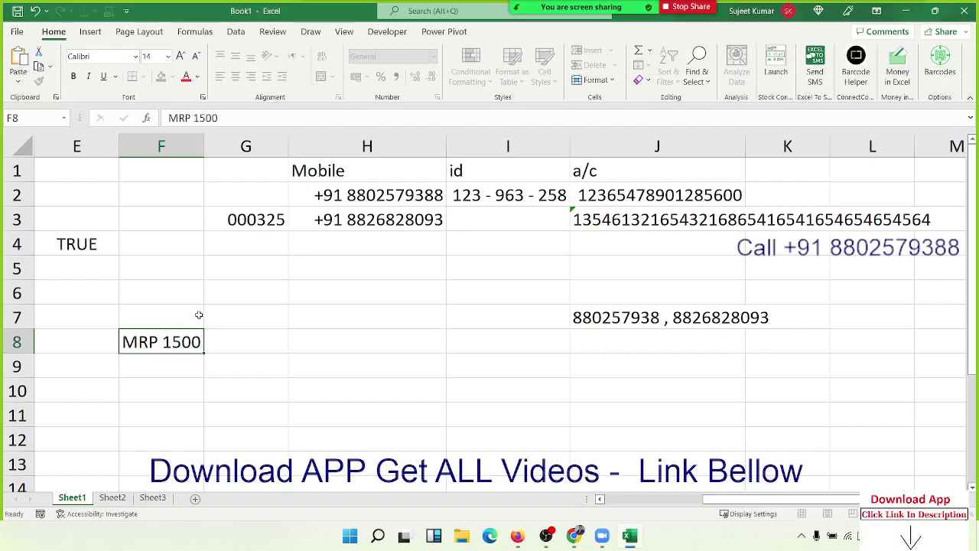
{"action": "key", "text": "Return"}
- Try =F8+20 in F9, which errors on the text, and clear it
{"action": "key", "text": "Up"}
{"action": "key", "text": "Down"}
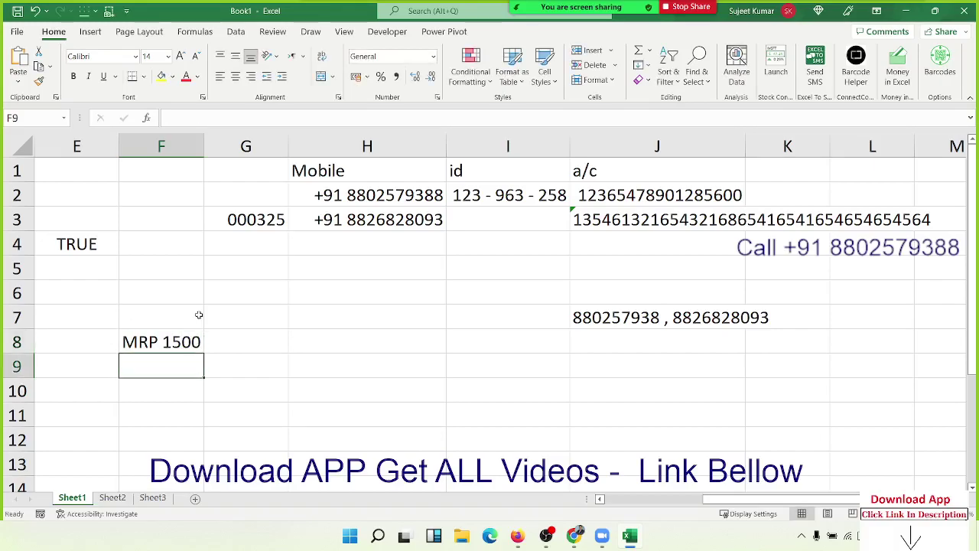
{"action": "type", "text": "=F8+20"}
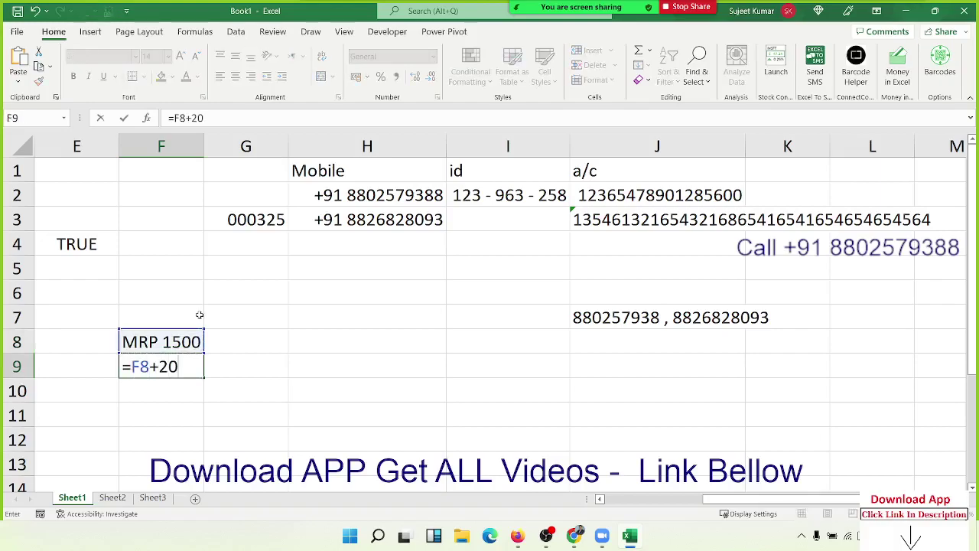
{"action": "key", "text": "Return"}
{"action": "key", "text": "Up"}
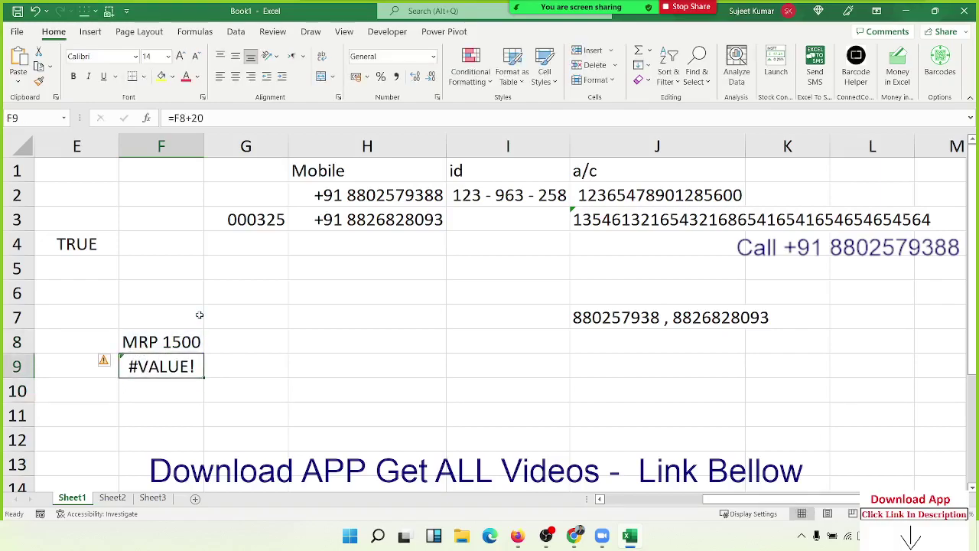
{"action": "key", "text": "Delete"}
{"action": "key", "text": "Up"}
- Enter 1500 in H8, confirm =H8+20 gives 1520 in H9, then clear H9
{"action": "key", "text": "Right"}
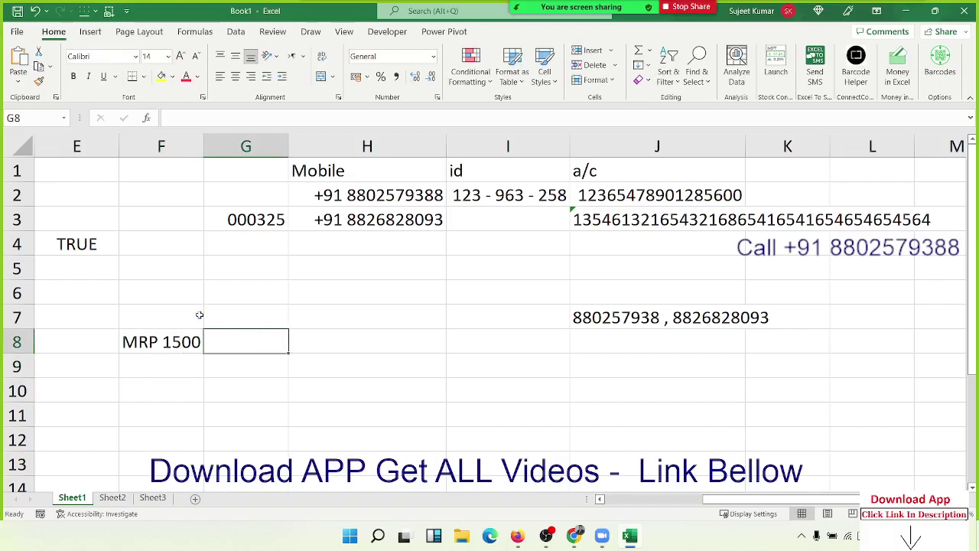
{"action": "key", "text": "Right"}
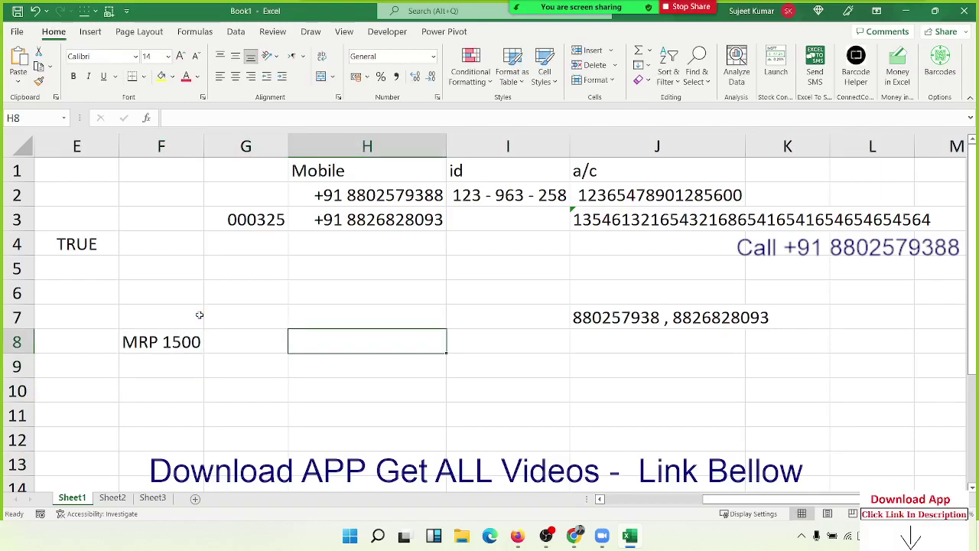
{"action": "type", "text": "1500"}
{"action": "key", "text": "Return"}
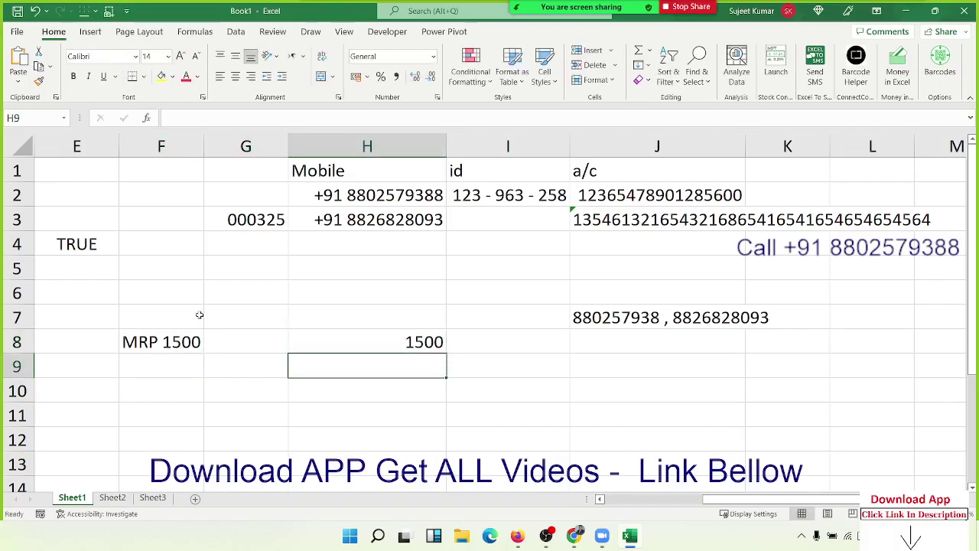
{"action": "type", "text": "=H8+"}
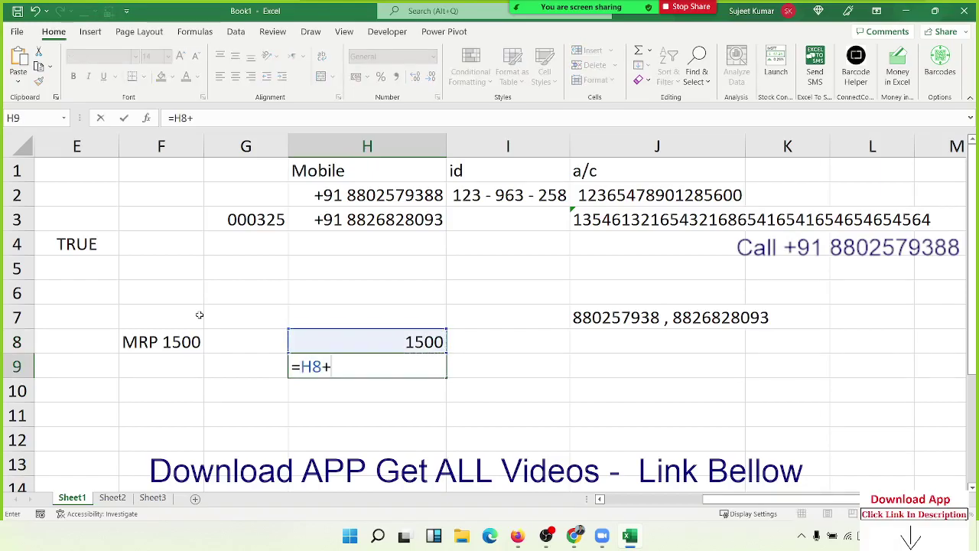
{"action": "type", "text": "20"}
{"action": "key", "text": "Return"}
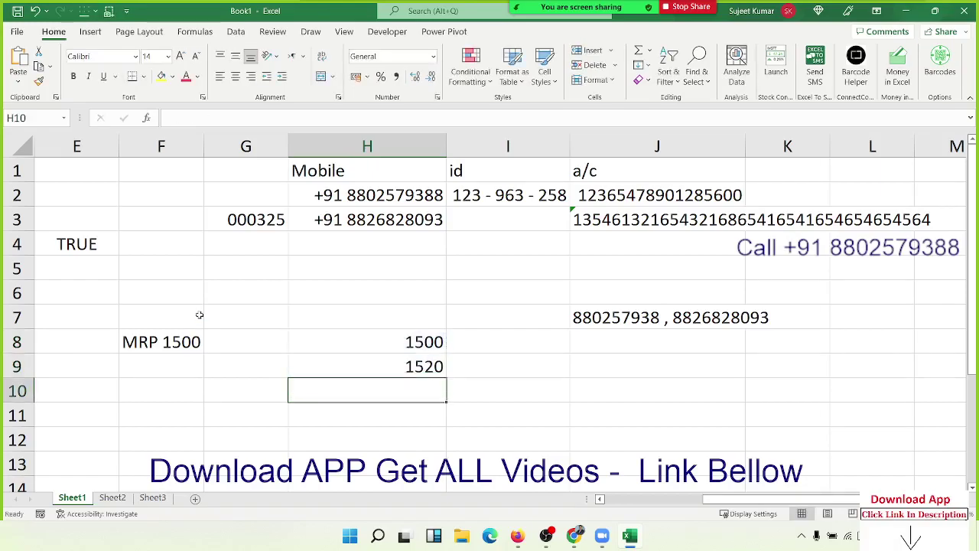
{"action": "key", "text": "Up"}
{"action": "key", "text": "Delete"}
{"action": "key", "text": "Up"}
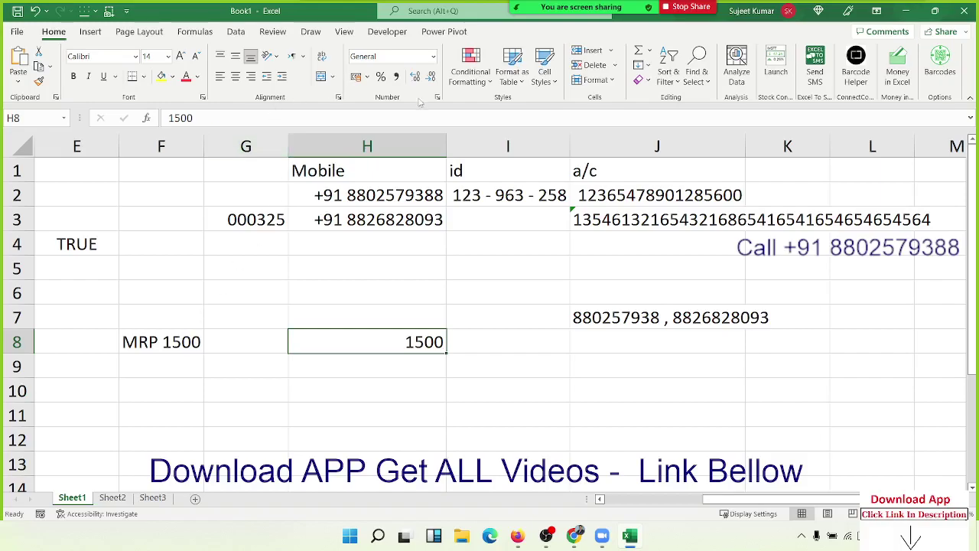
- Replace H8's General format code with the custom code "MRP" so 1500 displays as MRP
{"action": "left_click", "coordinate": [438, 98]}
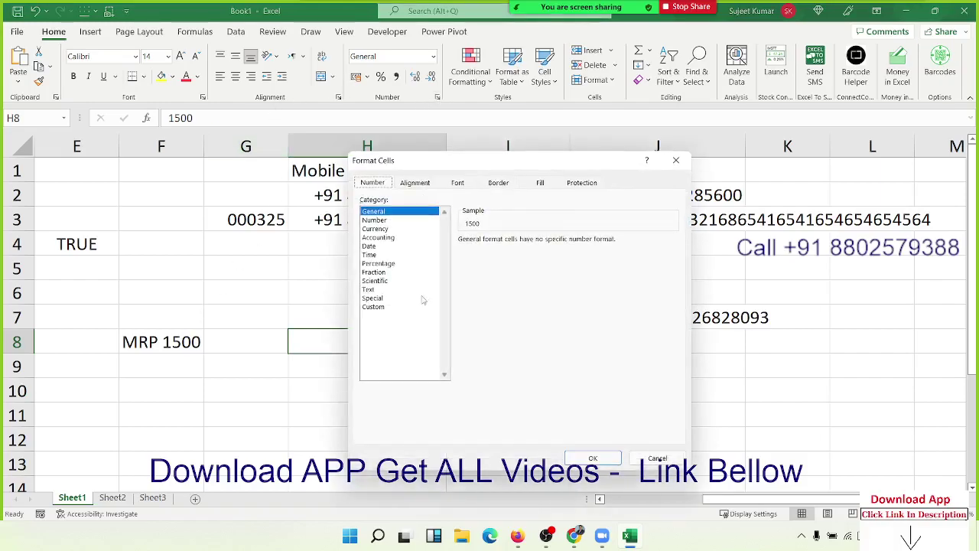
{"action": "left_click", "coordinate": [375, 307]}
{"action": "mouse_move", "coordinate": [442, 168]}
{"action": "left_mouse_down"}
{"action": "mouse_move", "coordinate": [570, 200]}
{"action": "mouse_move", "coordinate": [552, 174]}
{"action": "left_mouse_up"}
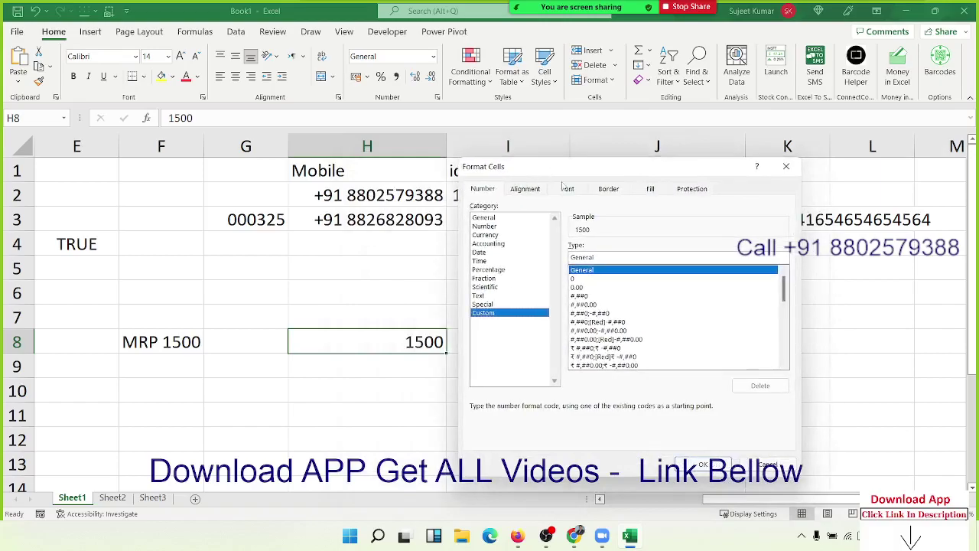
{"action": "double_click", "coordinate": [592, 256]}
{"action": "key", "text": "BackSpace"}
{"action": "type", "text": "MR"}
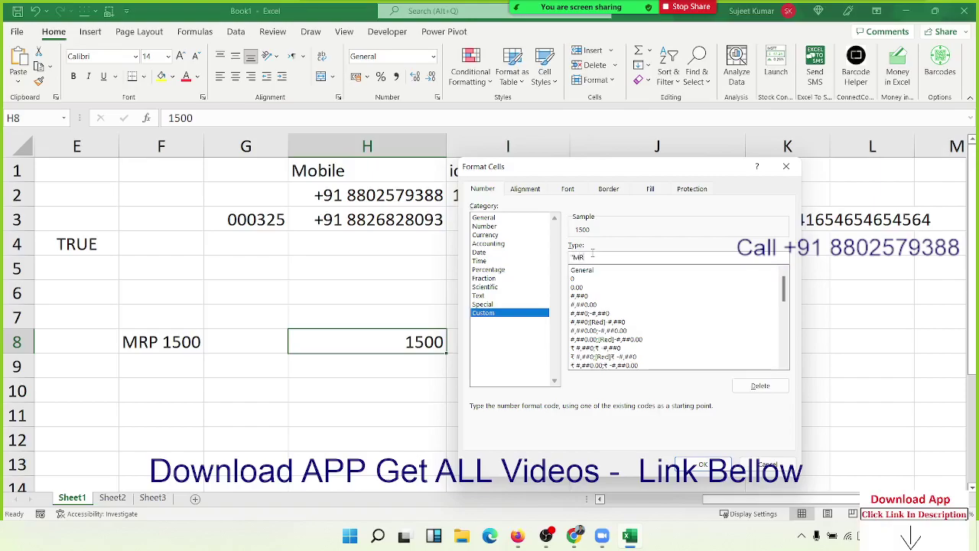
{"action": "type", "text": "P\""}
{"action": "type", "text": "0"}
{"action": "key", "text": "BackSpace"}
{"action": "key", "text": "Return"}
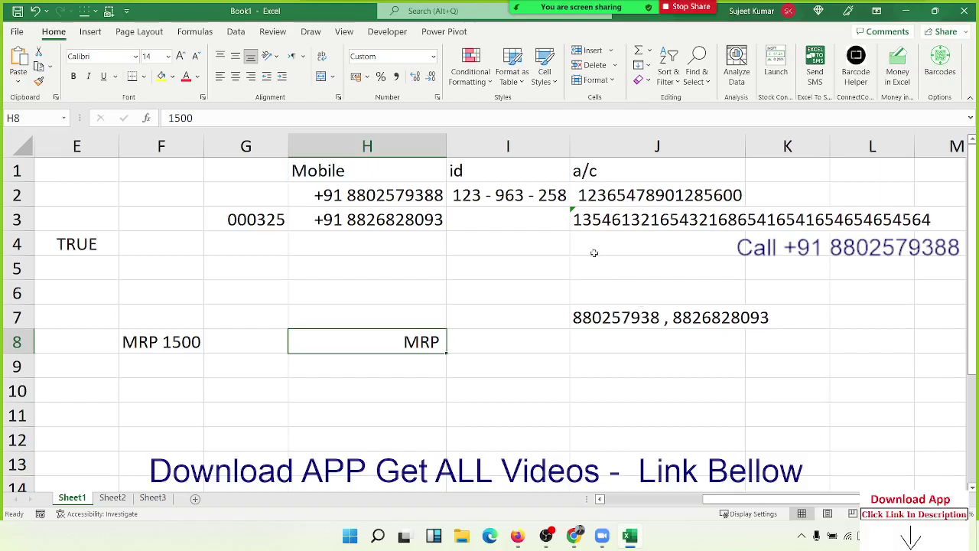
- Revise H8's custom format code to "MRP" 000 so the preview reads MRP 1500
{"action": "left_click", "coordinate": [438, 98]}
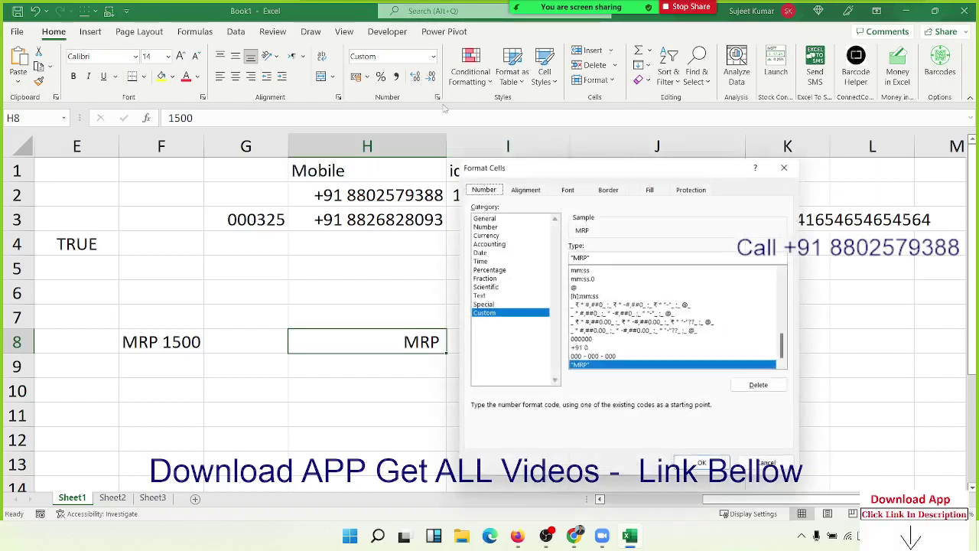
{"action": "left_click_drag", "start_coordinate": [522, 166], "coordinate": [557, 172]}
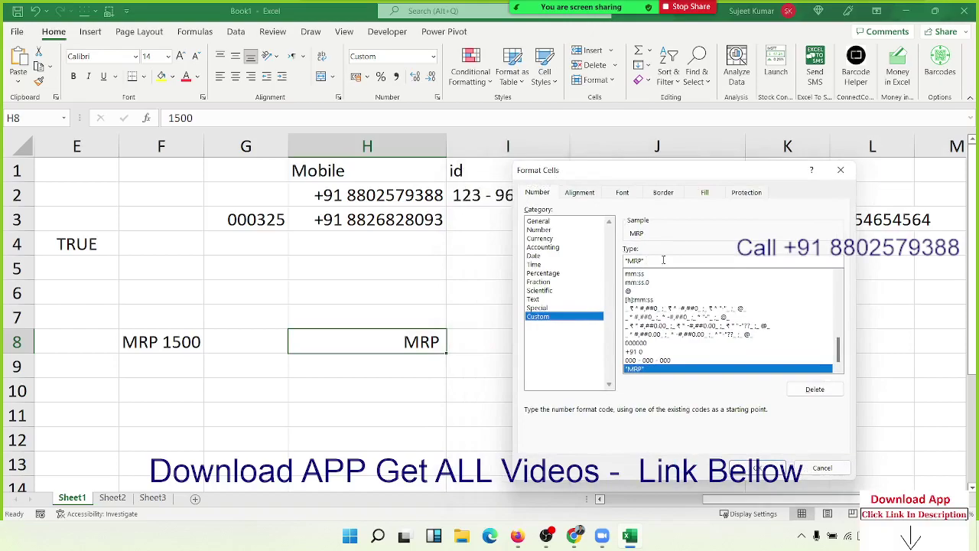
{"action": "type", "text": "0"}
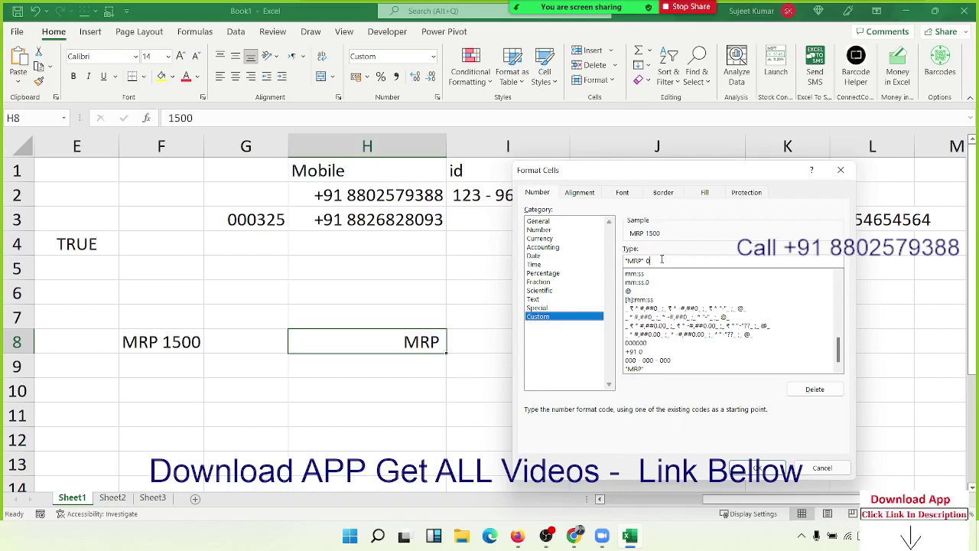
{"action": "type", "text": "0"}
{"action": "type", "text": "0"}
- Apply the revised MRP format to H8, then enter 100 and then 5 in it
{"action": "key", "text": "Return"}
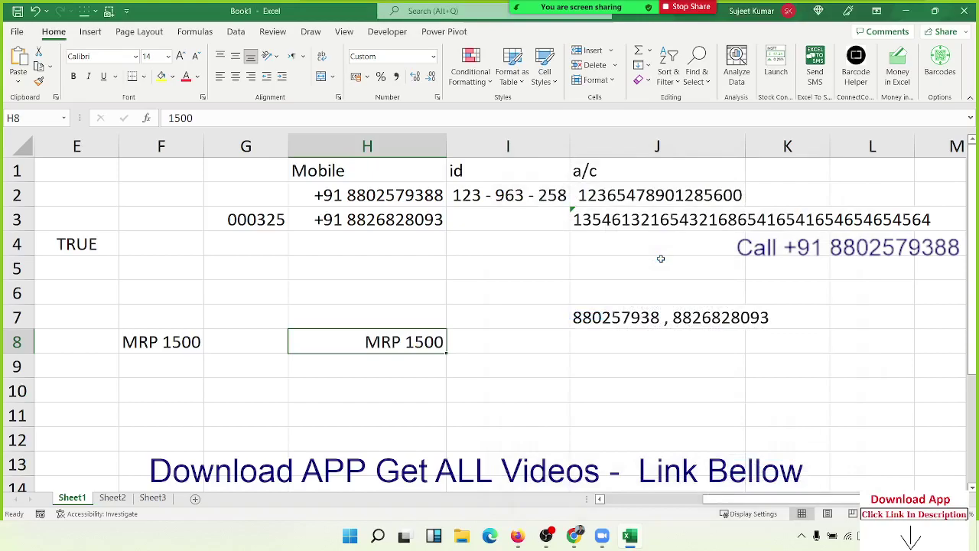
{"action": "type", "text": "100"}
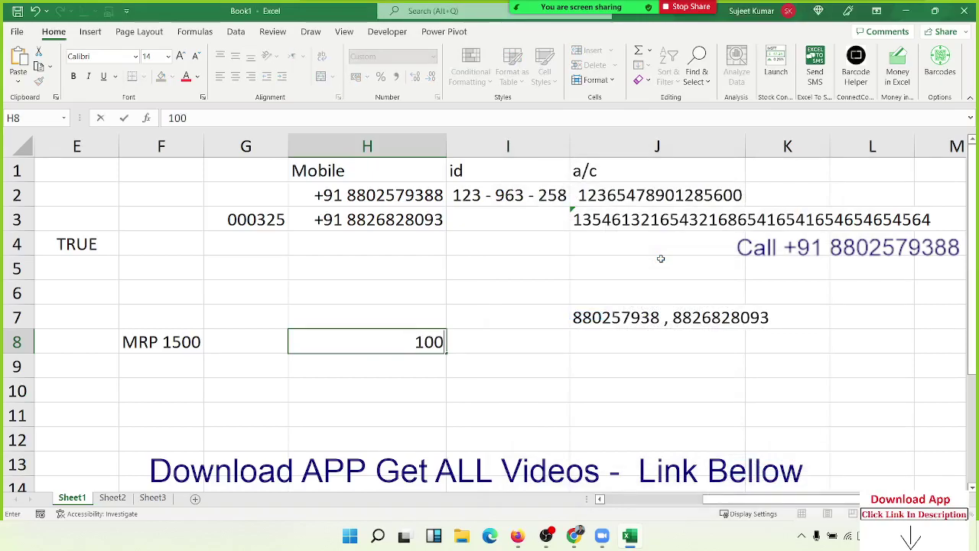
{"action": "key", "text": "Return"}
{"action": "key", "text": "Up"}
{"action": "type", "text": "5"}
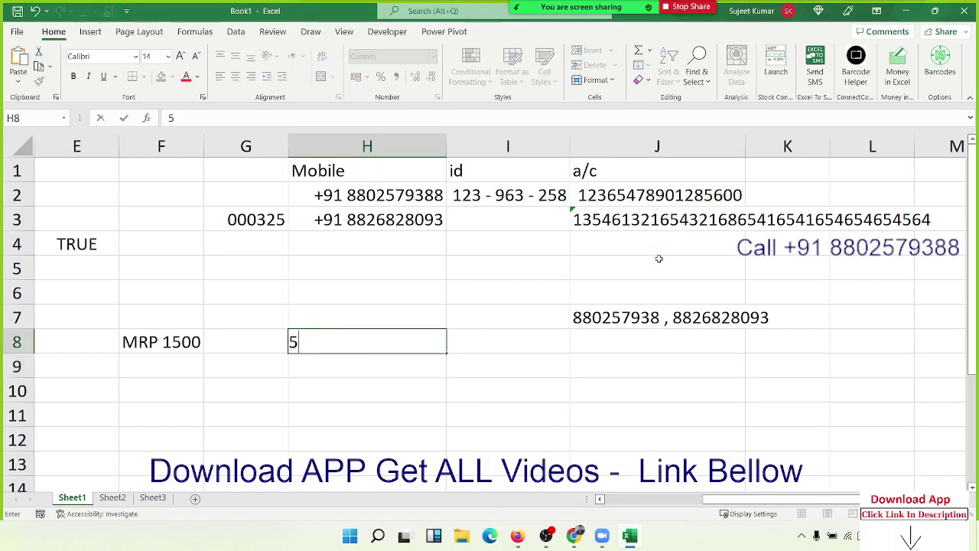
{"action": "key", "text": "Return"}
{"action": "key", "text": "Up"}
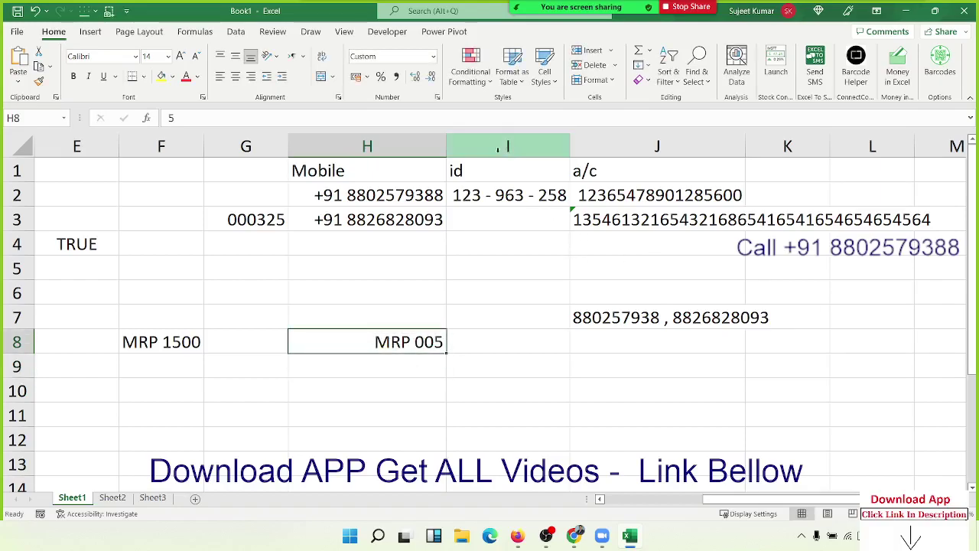
- Change H8's custom format from "MRP" 000 to "MRP" # so it displays MRP 5
{"action": "left_click", "coordinate": [437, 98]}
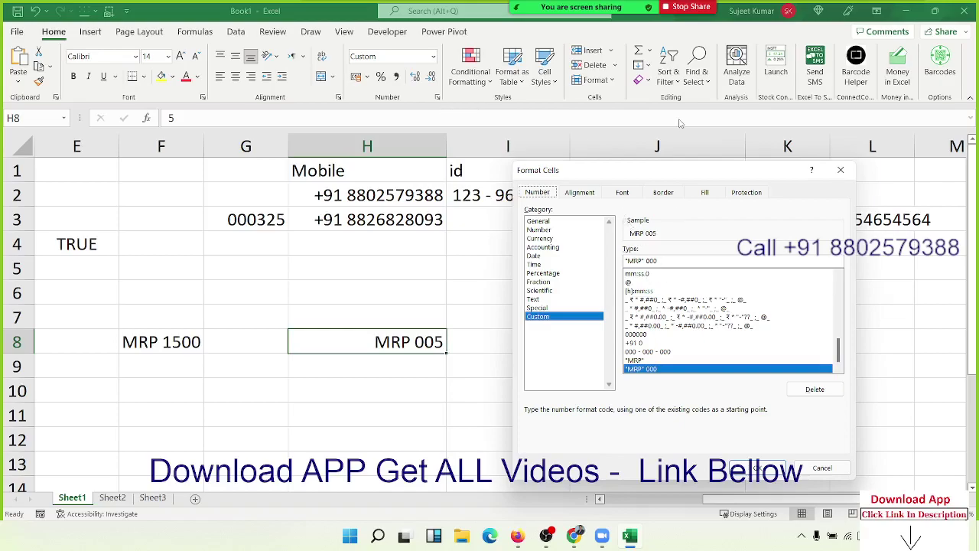
{"action": "left_click", "coordinate": [691, 261]}
{"action": "double_click", "coordinate": [691, 261]}
{"action": "type", "text": "#"}
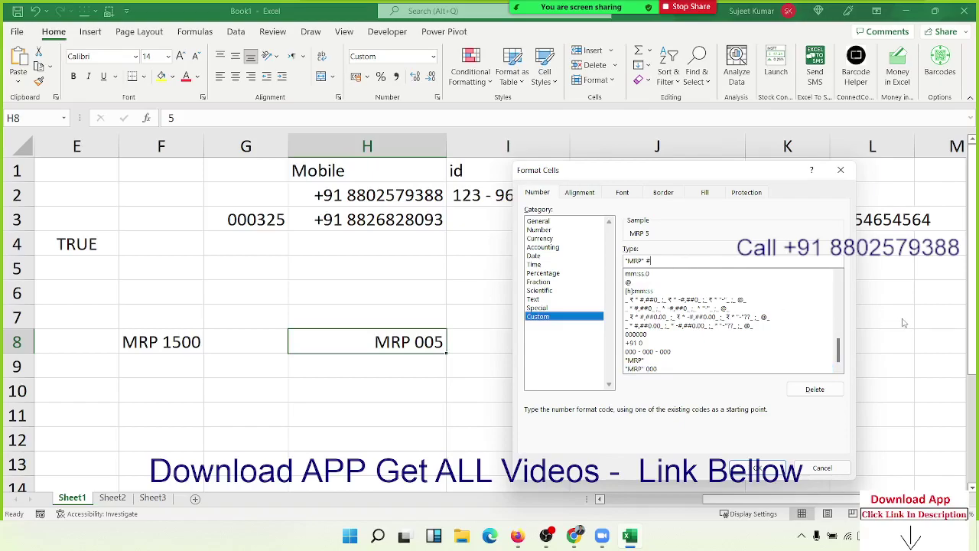
{"action": "key", "text": "Return"}
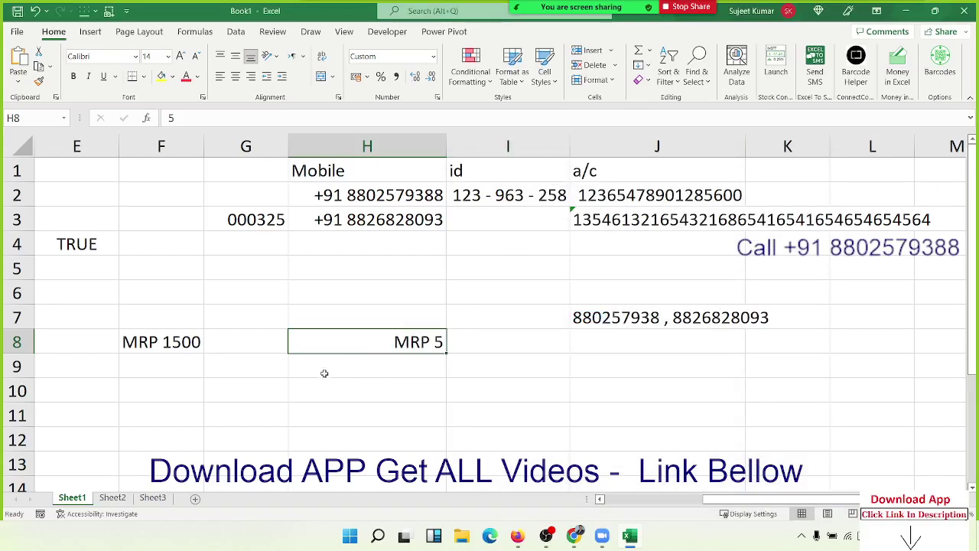
- Enter 1500 in G9 and give it the custom format 0 "Rs" to show 1500 Rs
{"action": "left_click", "coordinate": [222, 368]}
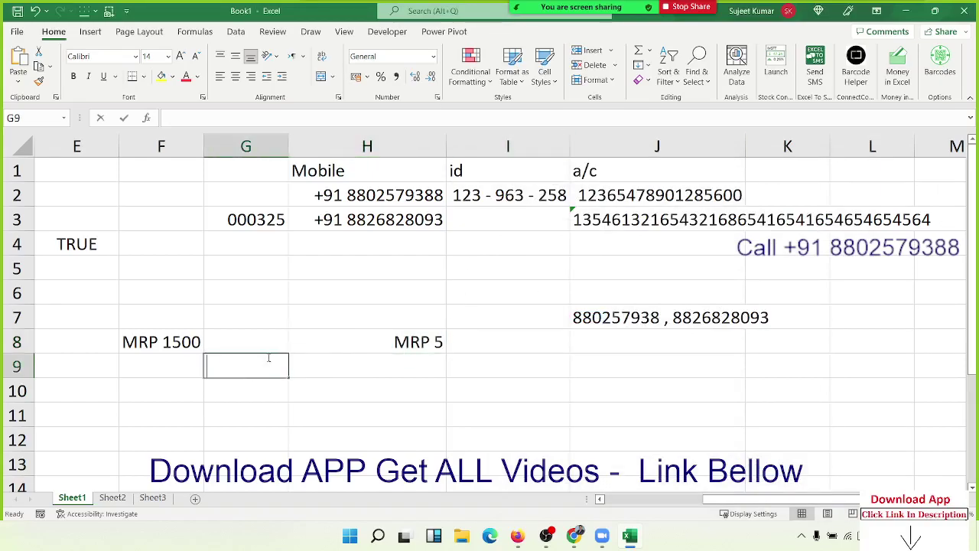
{"action": "type", "text": "1500"}
{"action": "key", "text": "Return"}
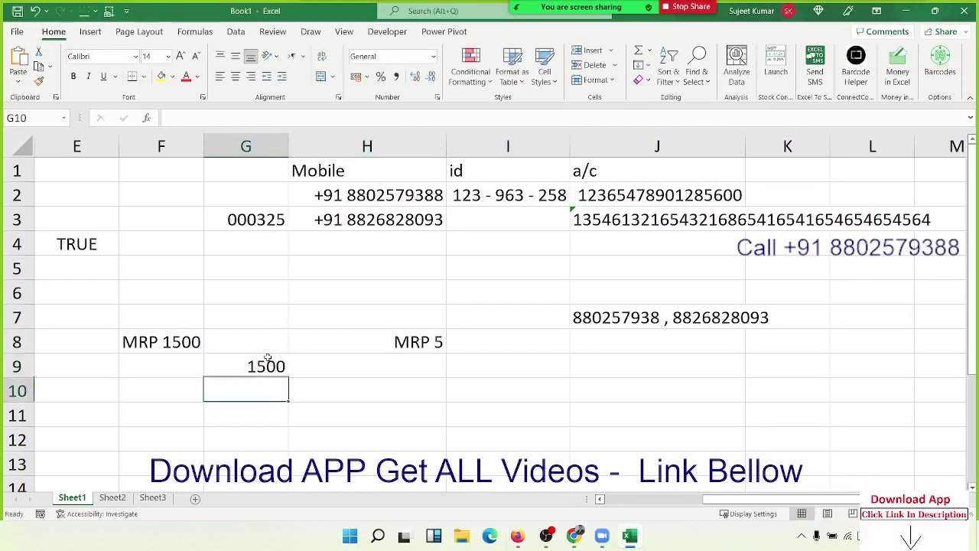
{"action": "left_click", "coordinate": [262, 360]}
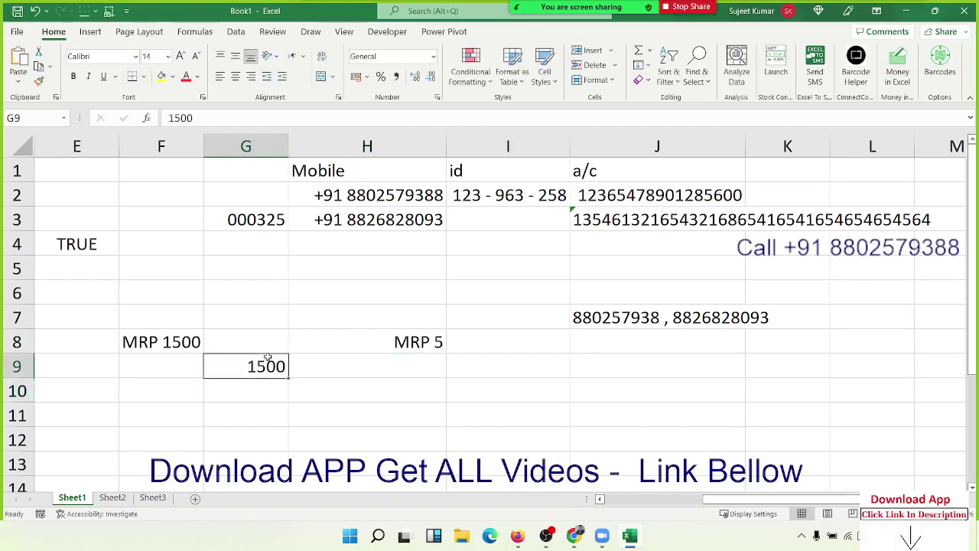
{"action": "left_click", "coordinate": [438, 97]}
{"action": "left_click", "coordinate": [538, 317]}
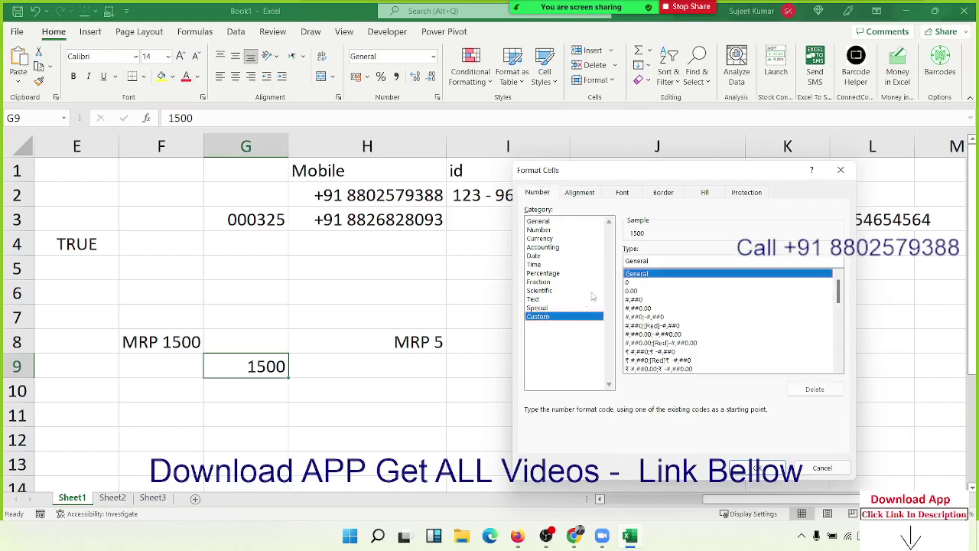
{"action": "type", "text": "0 \""}
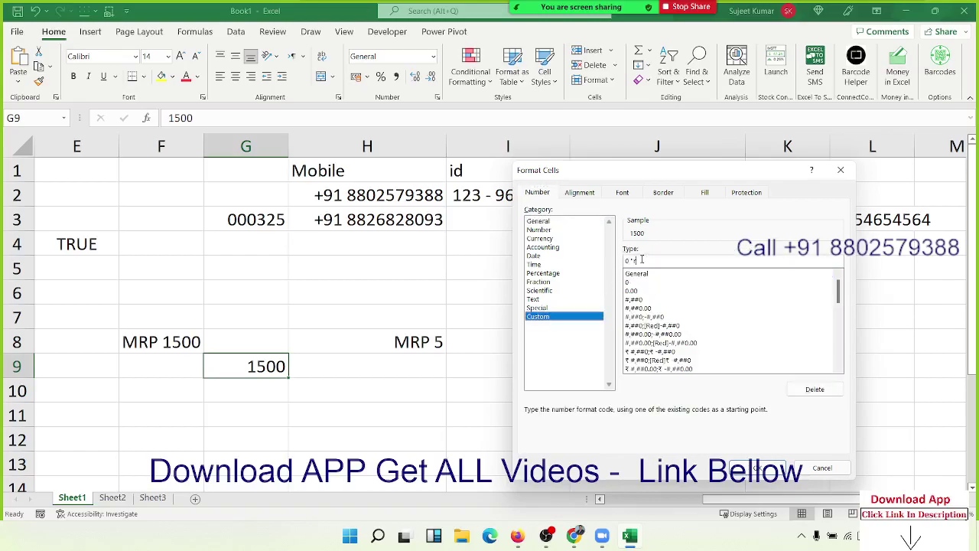
{"action": "type", "text": "Rs"}
{"action": "type", "text": "\""}
{"action": "key", "text": "Return"}
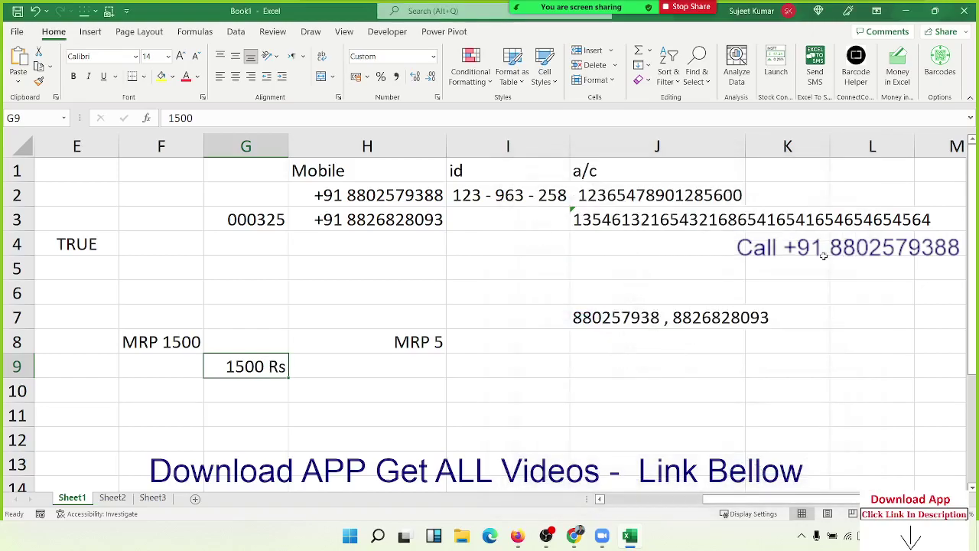
- Reopen G9's format settings to review the code, then cancel without changes
{"action": "left_click", "coordinate": [438, 97]}
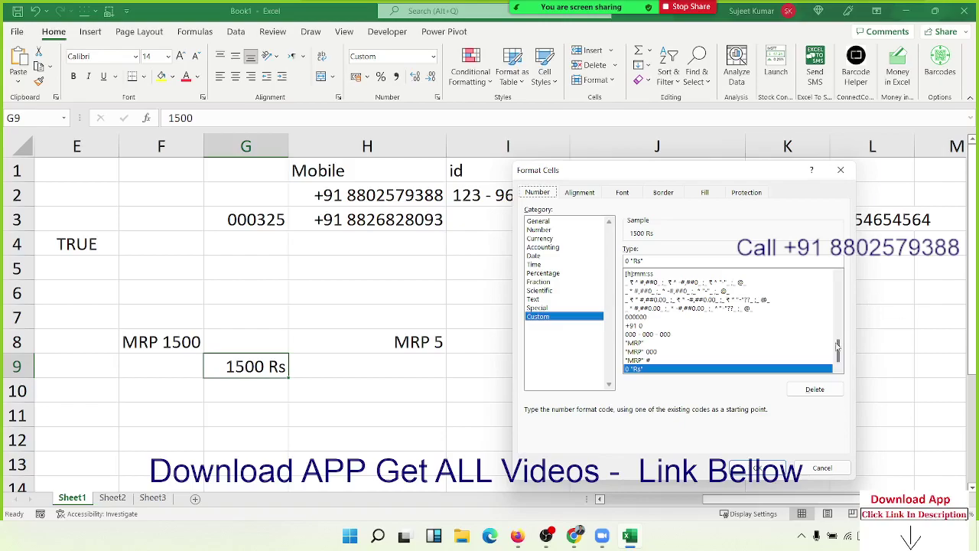
{"action": "left_click", "coordinate": [822, 467]}
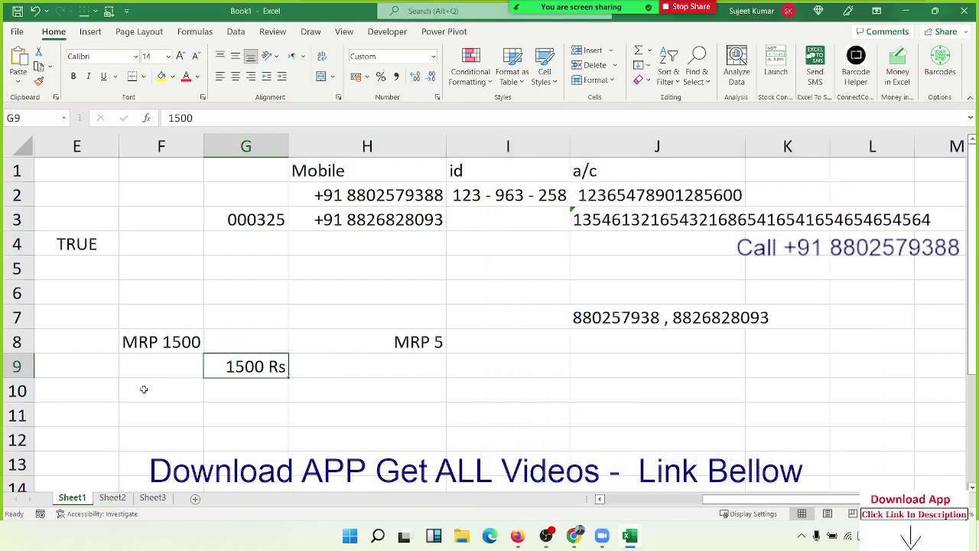
{"action": "scroll", "coordinate": [126, 375], "scroll_direction": "down", "scroll_amount": 3}
{"action": "scroll", "coordinate": [130, 345], "scroll_direction": "up", "scroll_amount": 3}
- Enter the masked card text (first four digits, XXXX XXXX, last four digits) in H11
{"action": "left_click", "coordinate": [334, 420]}
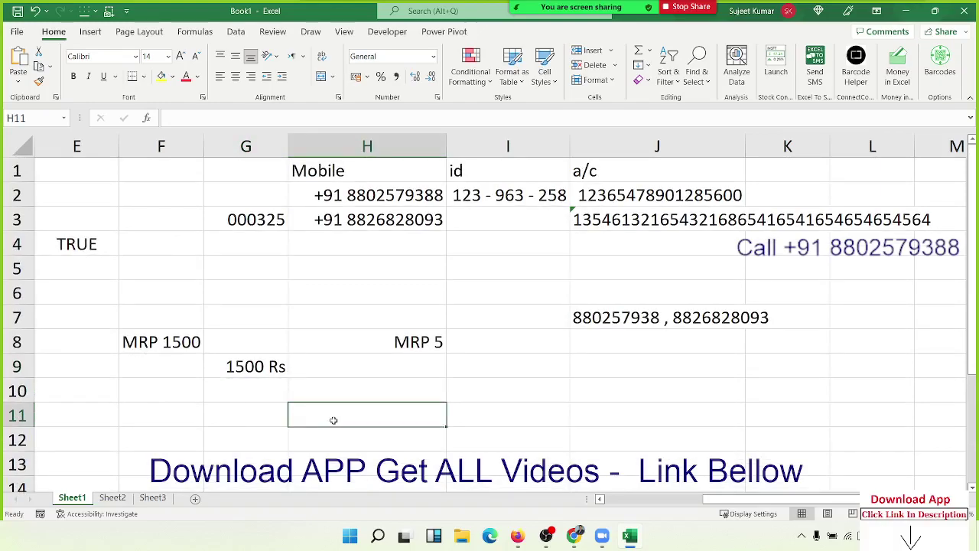
{"action": "type", "text": "4521"}
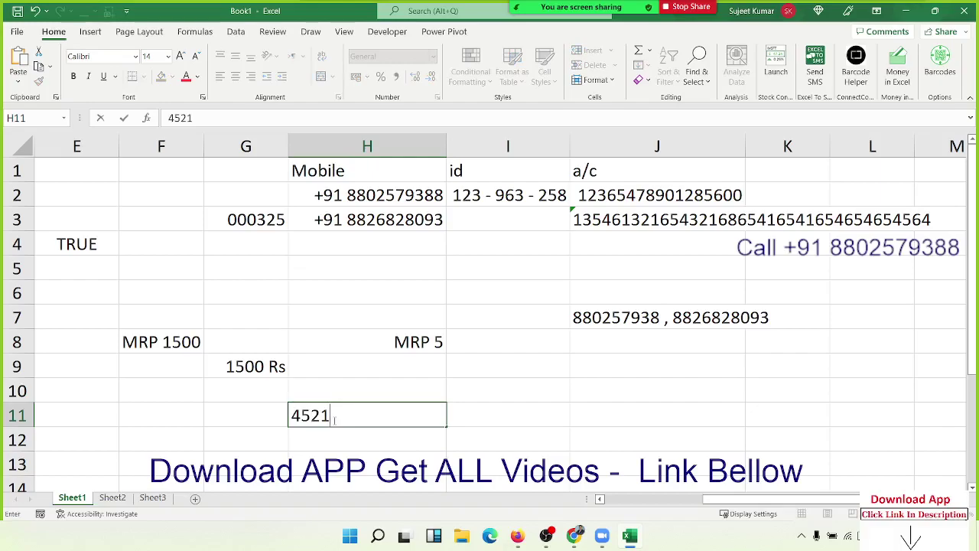
{"action": "type", "text": " X"}
{"action": "type", "text": "XXX XX"}
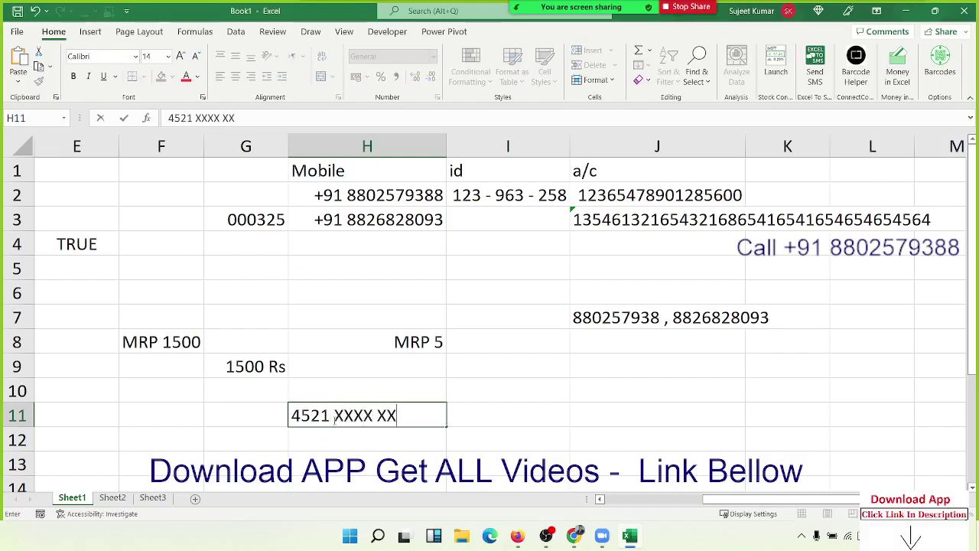
{"action": "type", "text": "XX 4"}
{"action": "type", "text": "521"}
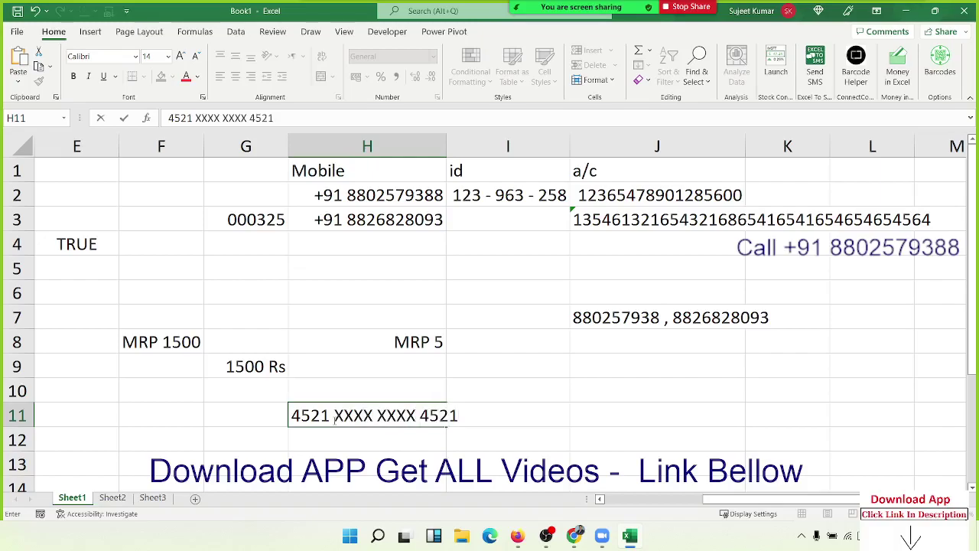
{"action": "key", "text": "BackSpace"}
{"action": "key", "text": "BackSpace"}
{"action": "key", "text": "BackSpace"}
{"action": "type", "text": "87"}
{"action": "type", "text": "4"}
{"action": "key", "text": "Return"}
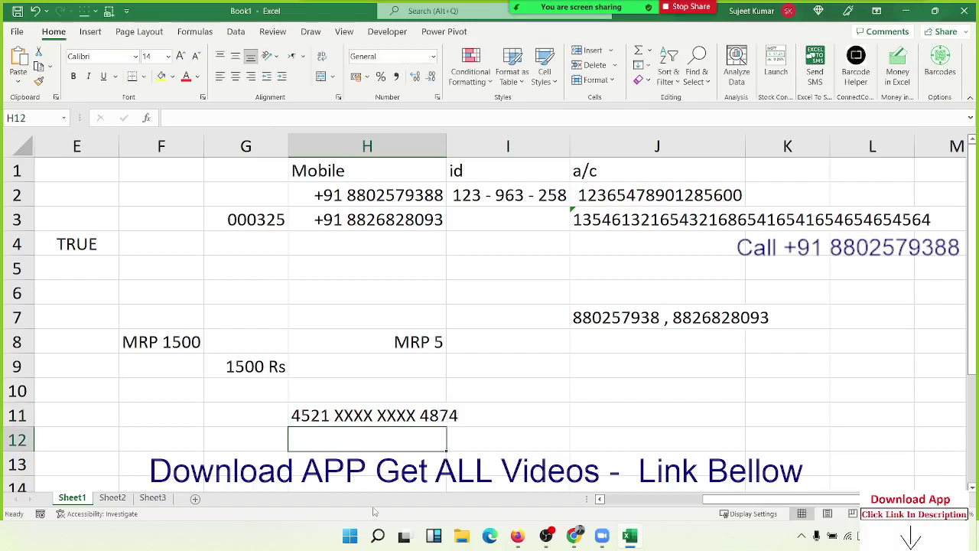
- Enter the card's first and last four digits as one eight-digit number in H12
{"action": "type", "text": "4"}
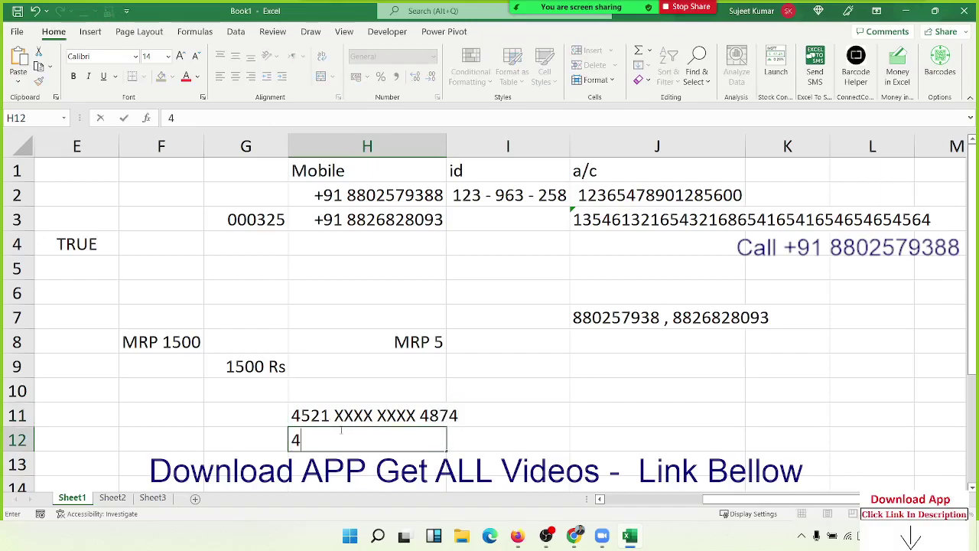
{"action": "type", "text": "5214"}
{"action": "type", "text": "874"}
{"action": "key", "text": "Return"}
{"action": "left_click", "coordinate": [336, 430]}
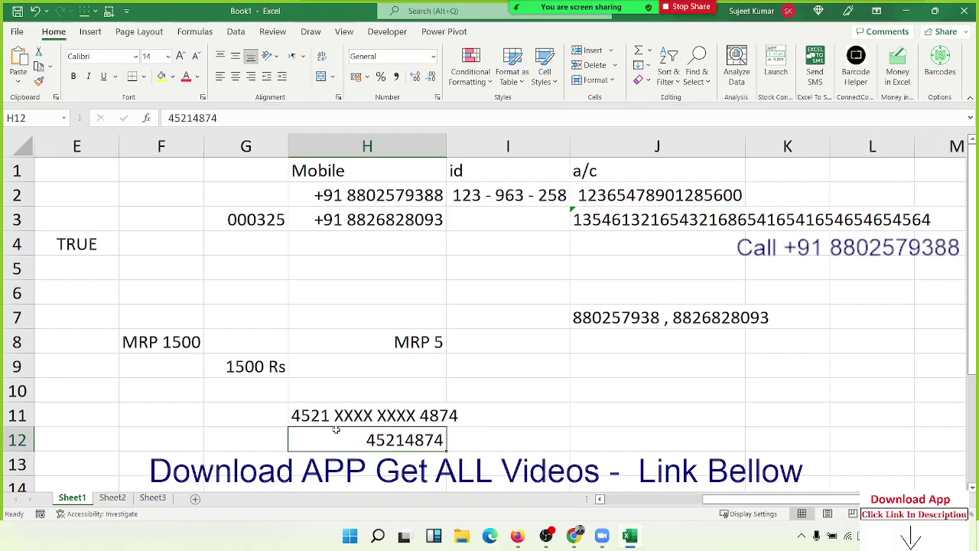
- Give H12 a custom format appending "XXXX XXXX" and the card's last four digits
{"action": "left_click", "coordinate": [437, 100]}
{"action": "left_click", "coordinate": [538, 316]}
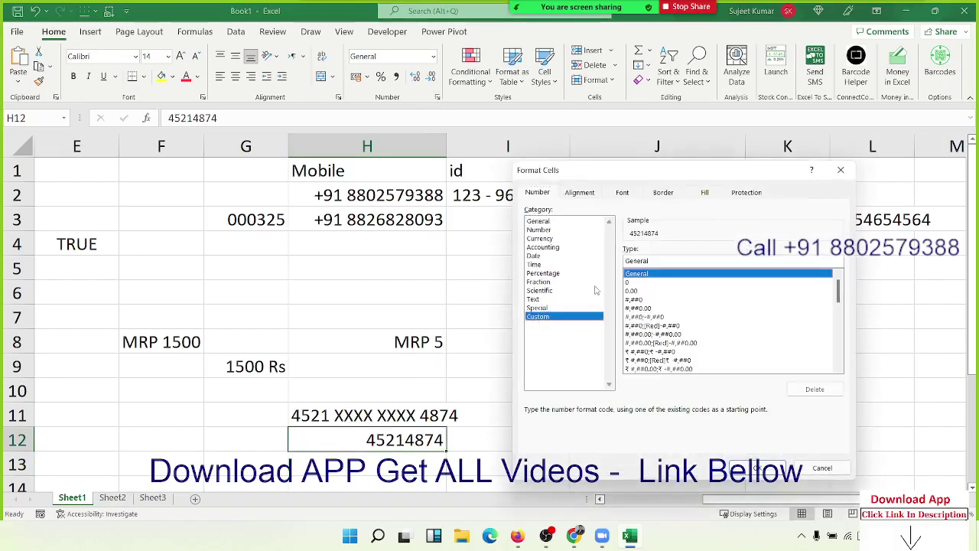
{"action": "double_click", "coordinate": [643, 260]}
{"action": "type", "text": "00"}
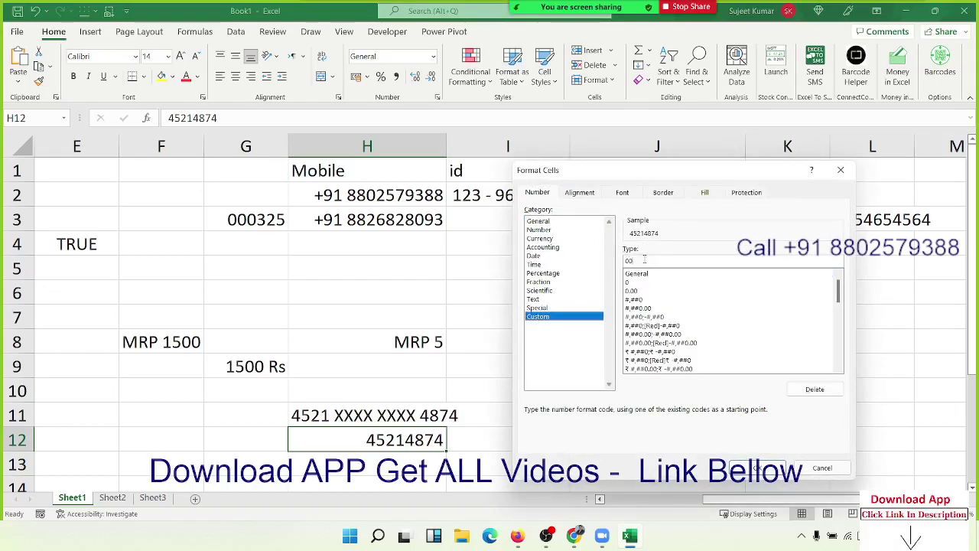
{"action": "type", "text": "0 \""}
{"action": "type", "text": "XX"}
{"action": "type", "text": "XX "}
{"action": "type", "text": "XXX"}
{"action": "type", "text": "X\" "}
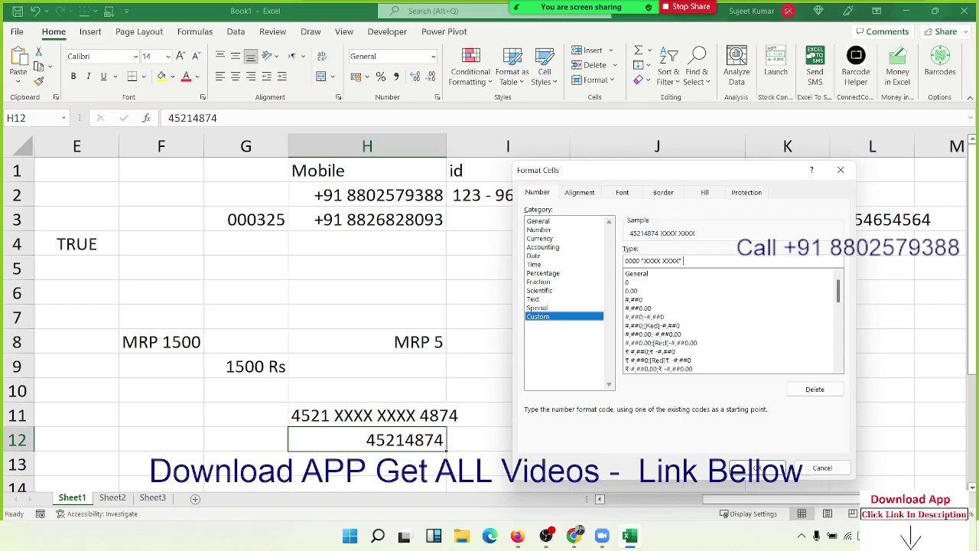
{"action": "type", "text": "45"}
{"action": "key", "text": "BackSpace"}
{"action": "type", "text": "74"}
{"action": "key", "text": "BackSpace"}
{"action": "type", "text": "874"}
{"action": "key", "text": "Return"}
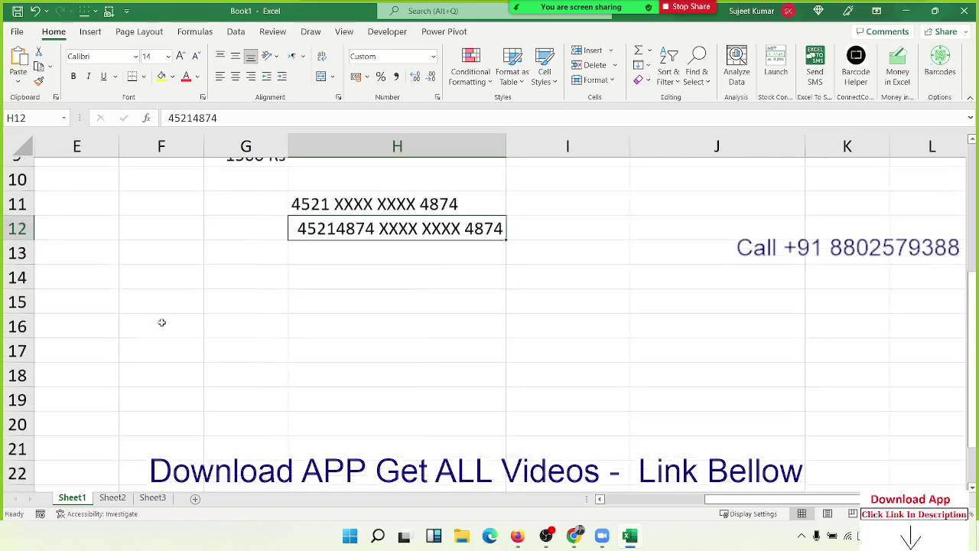
{"action": "scroll", "coordinate": [165, 325], "scroll_direction": "down", "scroll_amount": 3}
- Enter 25000 in cell F14
{"action": "left_click", "coordinate": [151, 259]}
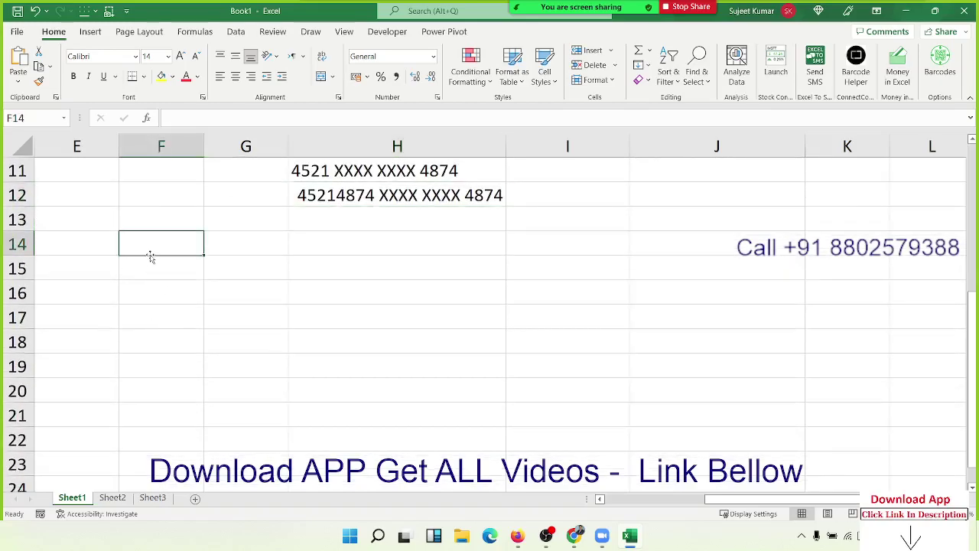
{"action": "type", "text": "25"}
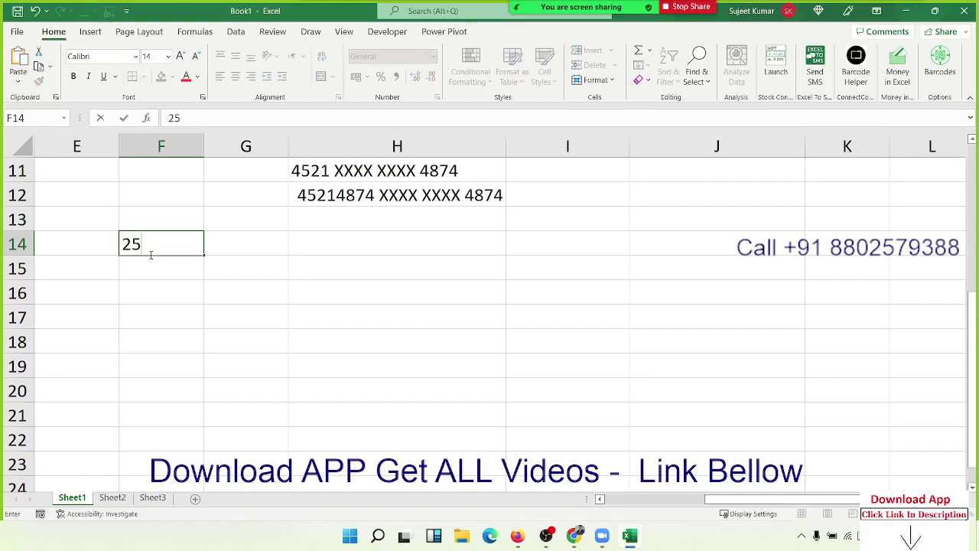
{"action": "type", "text": "000"}
{"action": "key", "text": "Return"}
{"action": "left_click", "coordinate": [151, 257]}
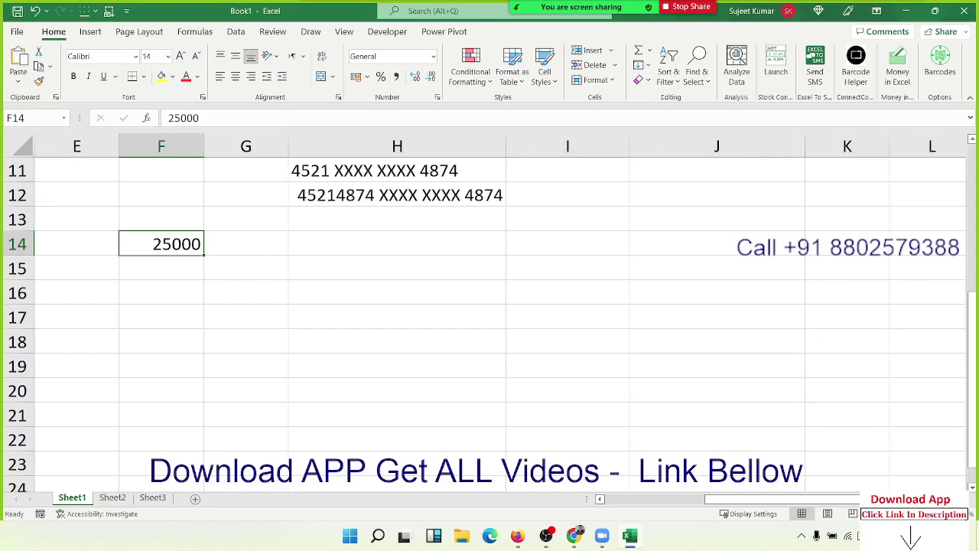
- Apply the custom format #,"K" to F14 so it displays 25 K
{"action": "left_click", "coordinate": [438, 97]}
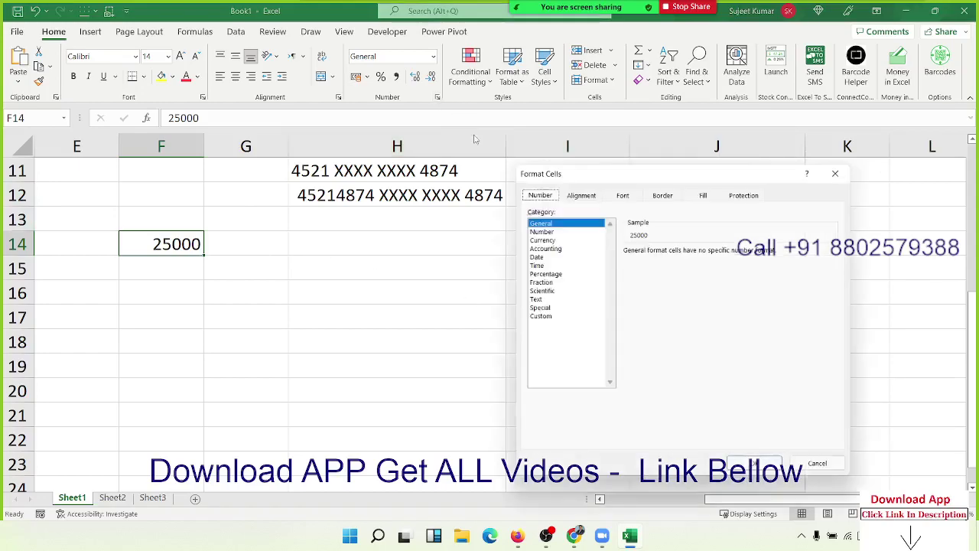
{"action": "left_click", "coordinate": [541, 316]}
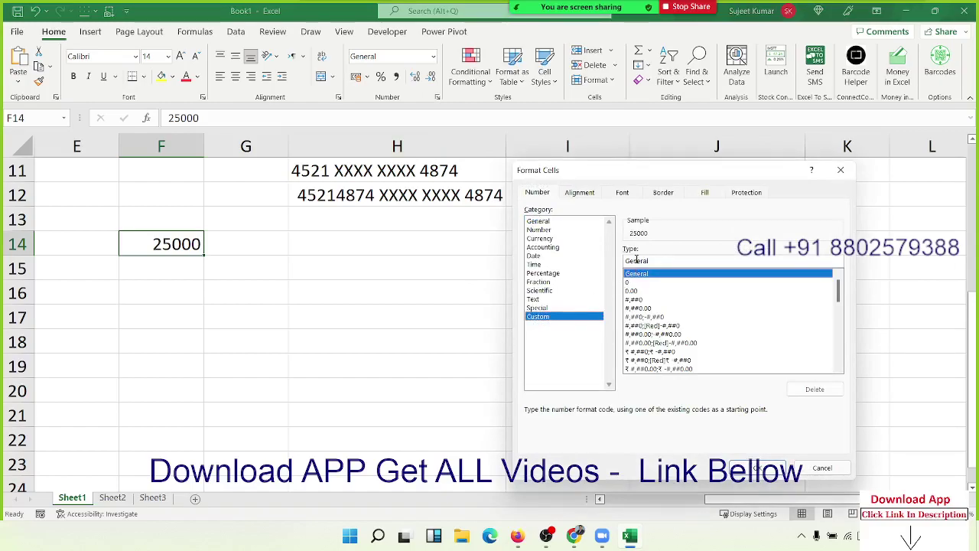
{"action": "double_click", "coordinate": [635, 260]}
{"action": "type", "text": "#"}
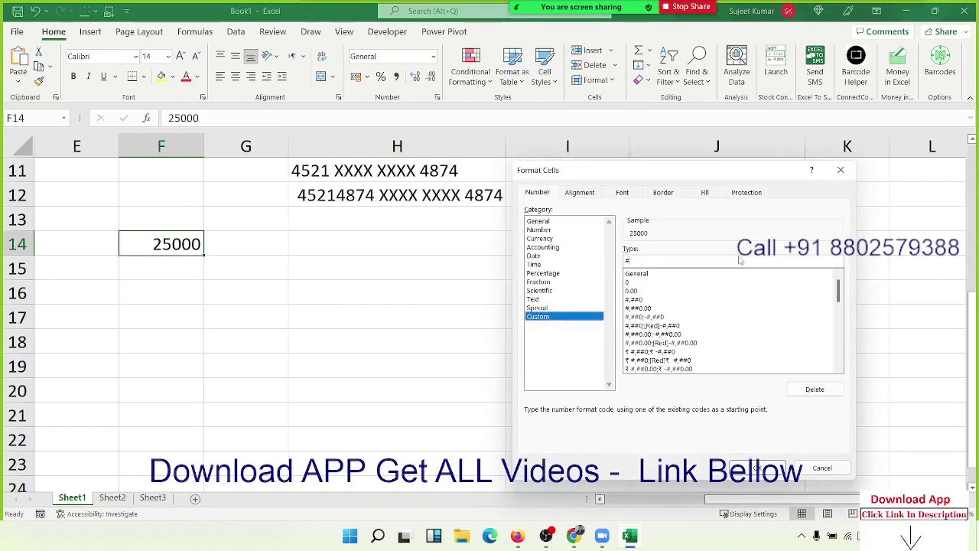
{"action": "type", "text": ","}
{"action": "type", "text": "\""}
{"action": "type", "text": "K"}
{"action": "left_click", "coordinate": [773, 470]}
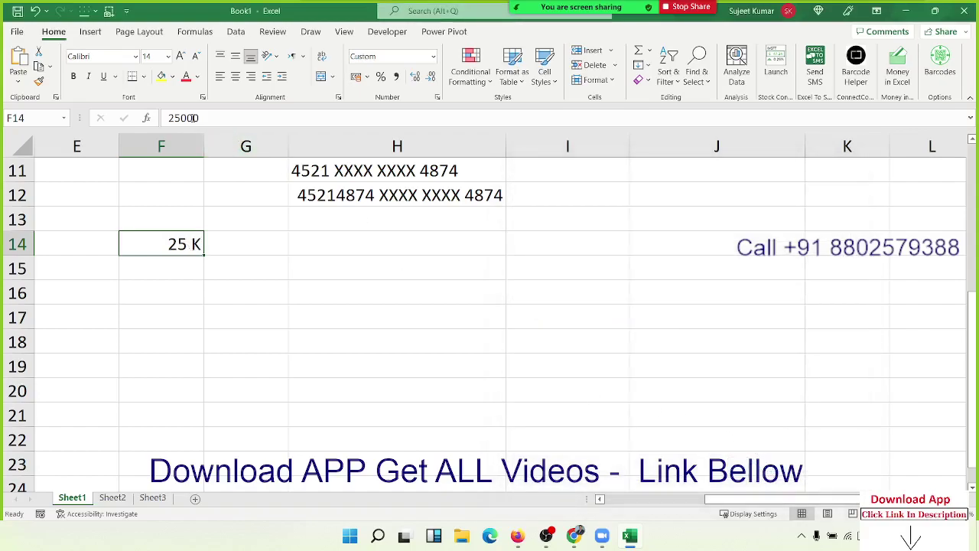
{"action": "left_click", "coordinate": [247, 245]}
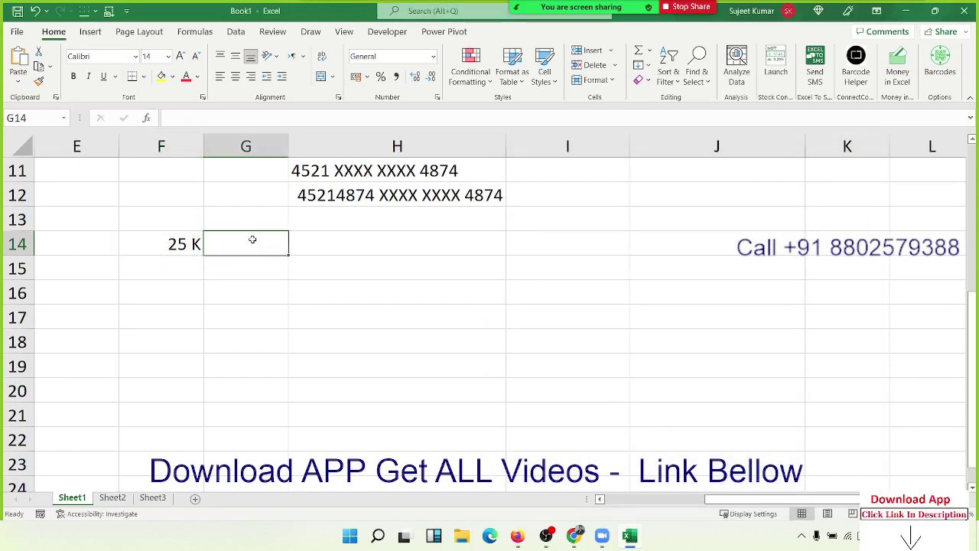
- Enter 1000 in G14 and the formula =F14+G14 in H14, which shows 26 K
{"action": "type", "text": "1000"}
{"action": "key", "text": "Tab"}
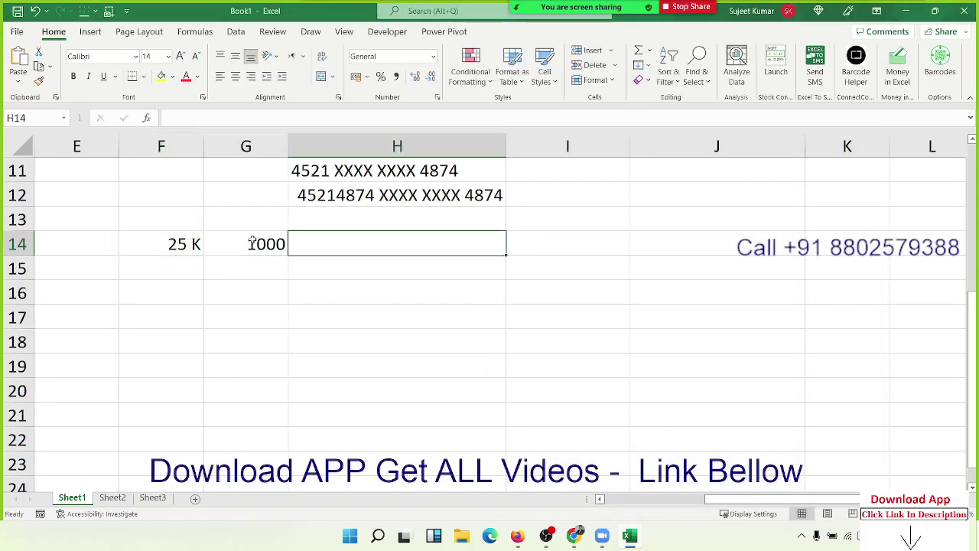
{"action": "type", "text": "="}
{"action": "key", "text": "Left"}
{"action": "key", "text": "Left"}
{"action": "type", "text": "+"}
{"action": "key", "text": "Up"}
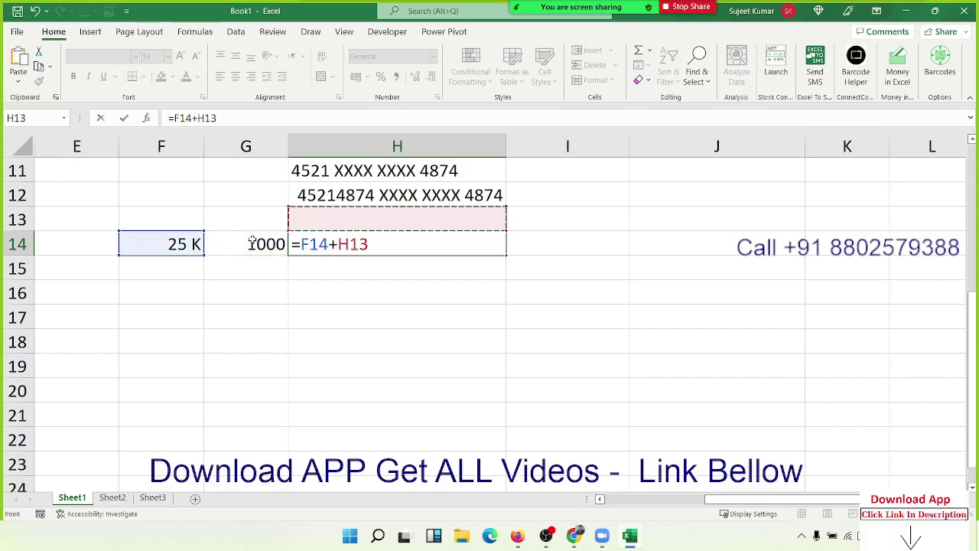
{"action": "key", "text": "Down"}
{"action": "key", "text": "Left"}
{"action": "key", "text": "Return"}
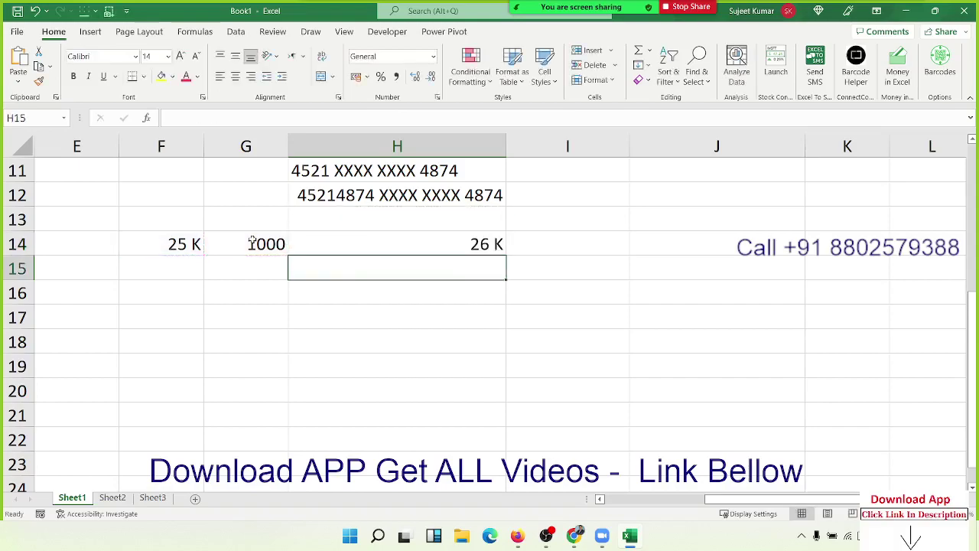
{"action": "key", "text": "Up"}
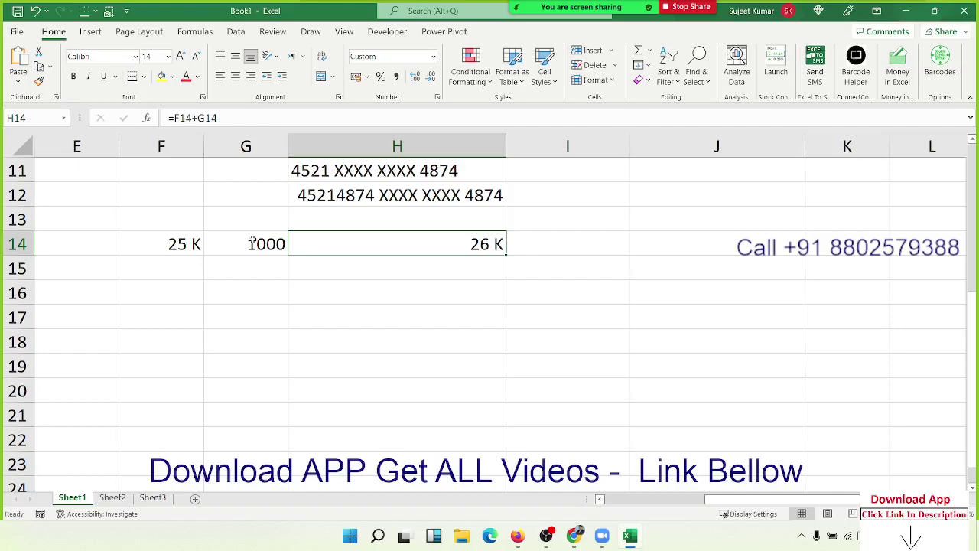
- Open Format Cells for F14 and highlight the # in its #,"K" code
{"action": "left_click", "coordinate": [184, 243]}
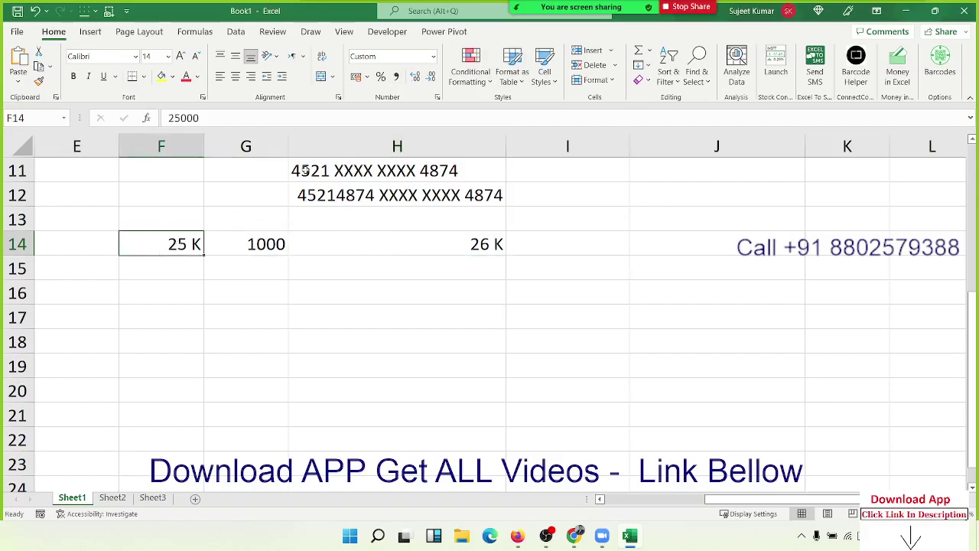
{"action": "left_click", "coordinate": [438, 97]}
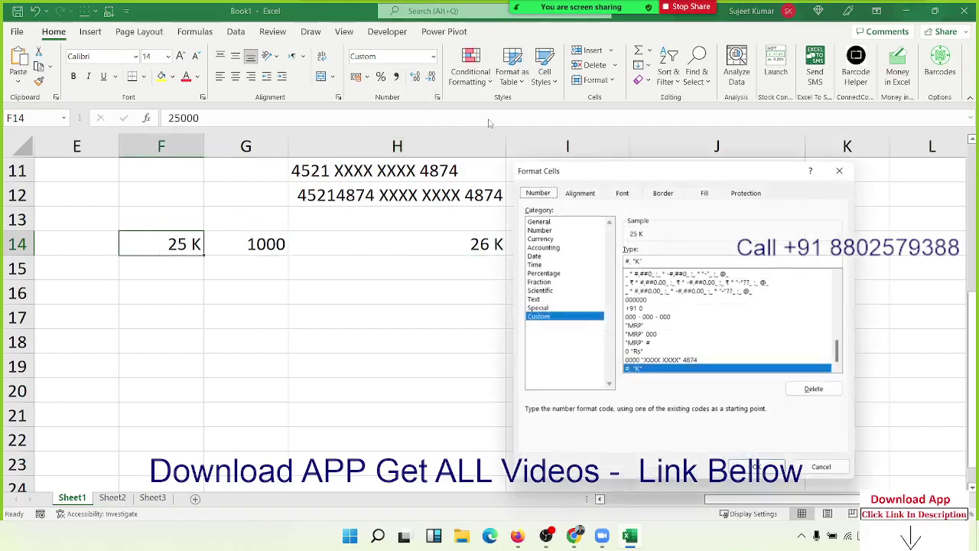
{"action": "double_click", "coordinate": [627, 261]}
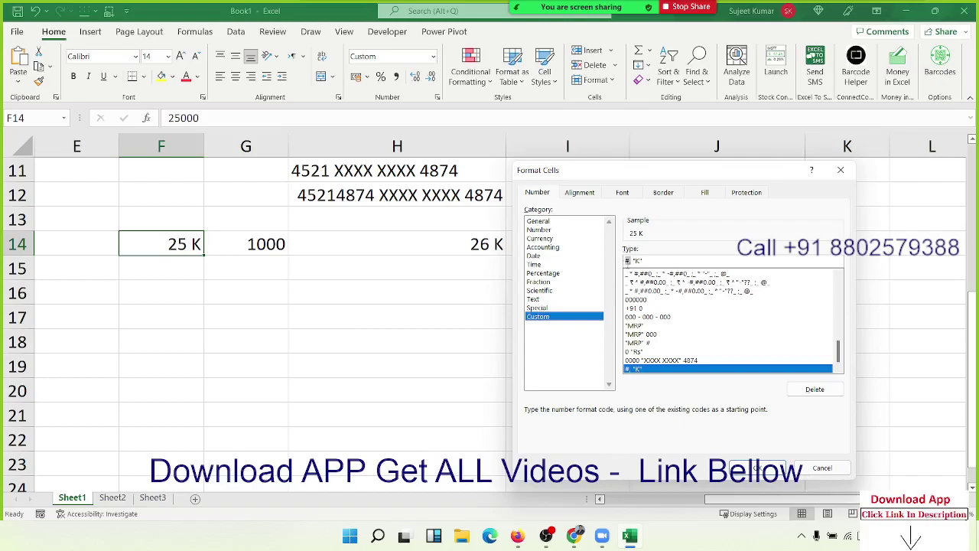
{"action": "left_click", "coordinate": [630, 261]}
{"action": "left_click_drag", "start_coordinate": [630, 261], "coordinate": [624, 262]}
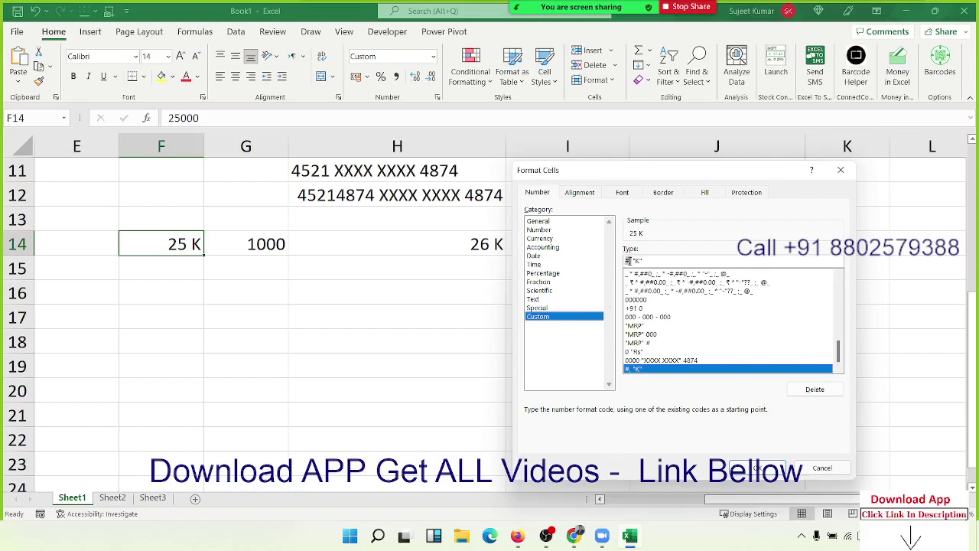
- Re-enter the comma in F14's #,"K" custom format and apply it so 25000 shows as 25 K
{"action": "key", "text": "BackSpace"}
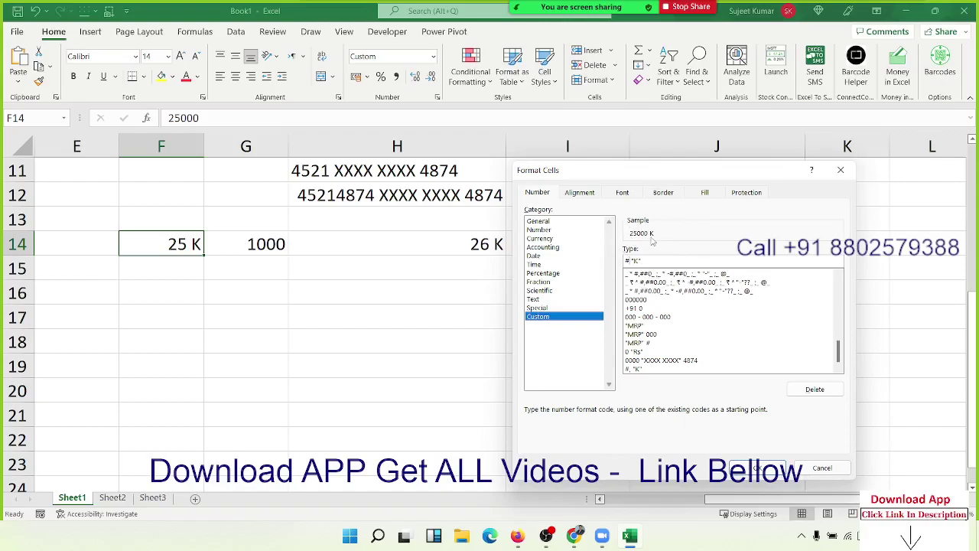
{"action": "type", "text": ","}
{"action": "left_click", "coordinate": [747, 469]}
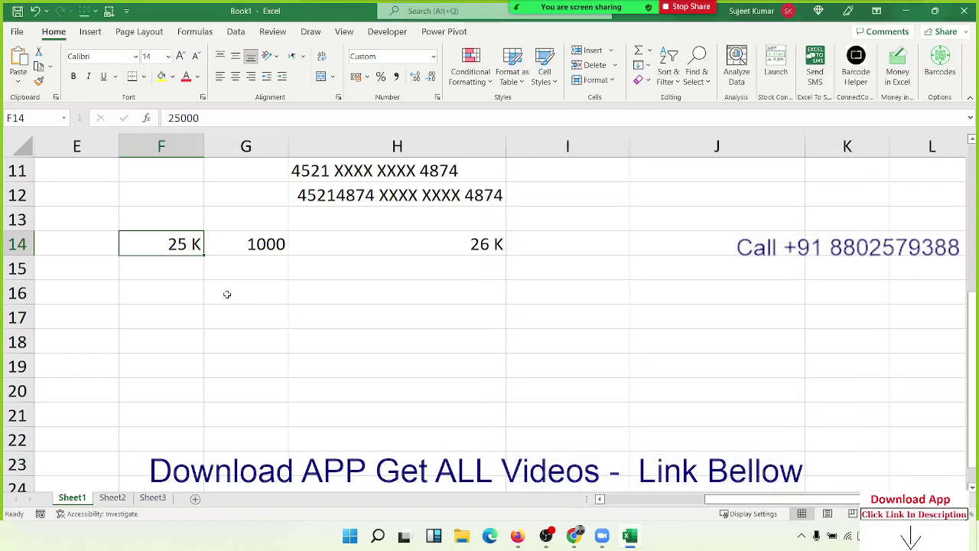
- Open the DA-Sales workbook from the File menu's workbook list
{"action": "left_click", "coordinate": [225, 293]}
{"action": "left_click", "coordinate": [17, 31]}
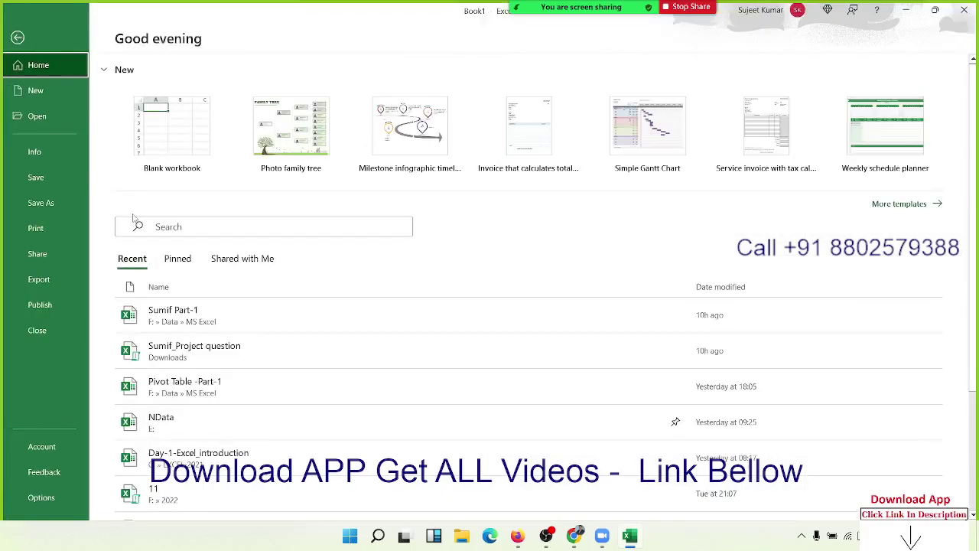
{"action": "scroll", "coordinate": [149, 223], "scroll_direction": "down", "scroll_amount": 1}
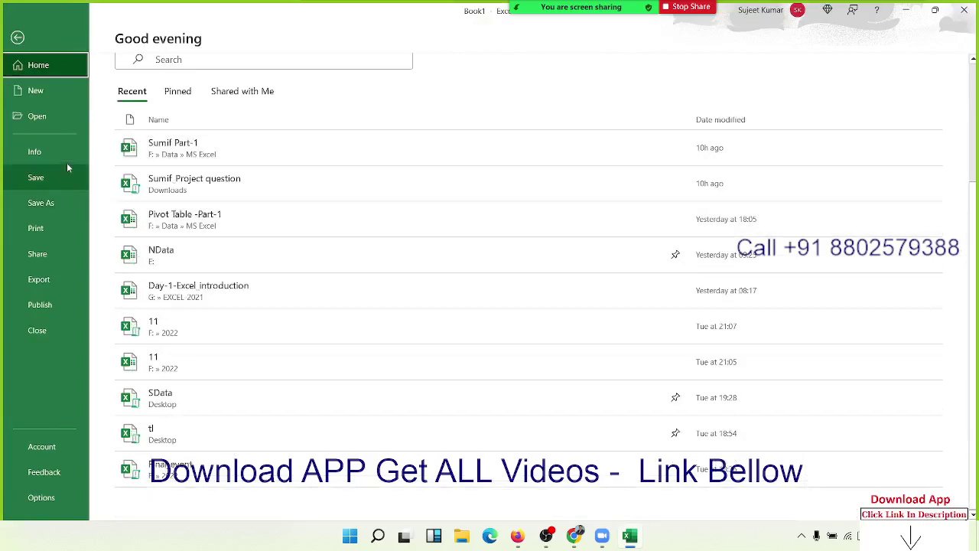
{"action": "left_click", "coordinate": [67, 122]}
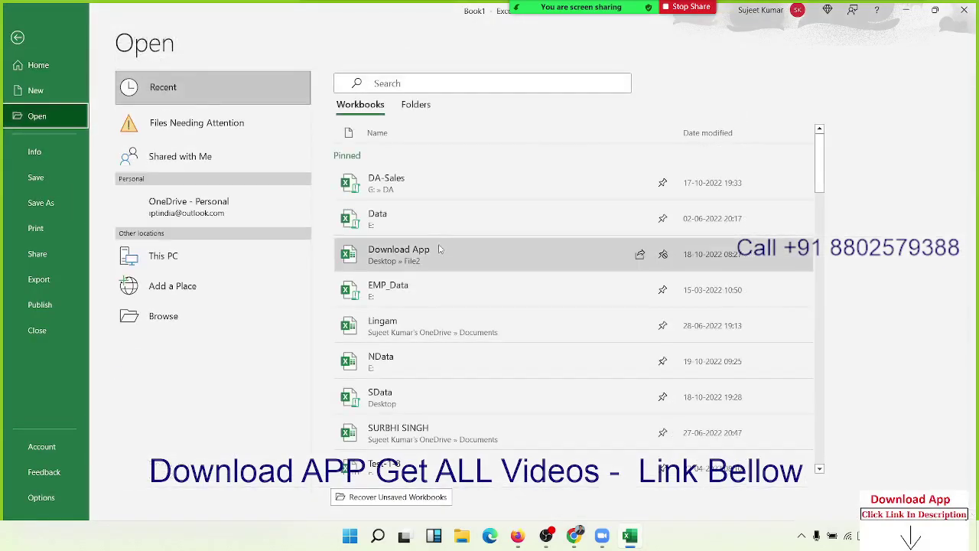
{"action": "left_click", "coordinate": [441, 194]}
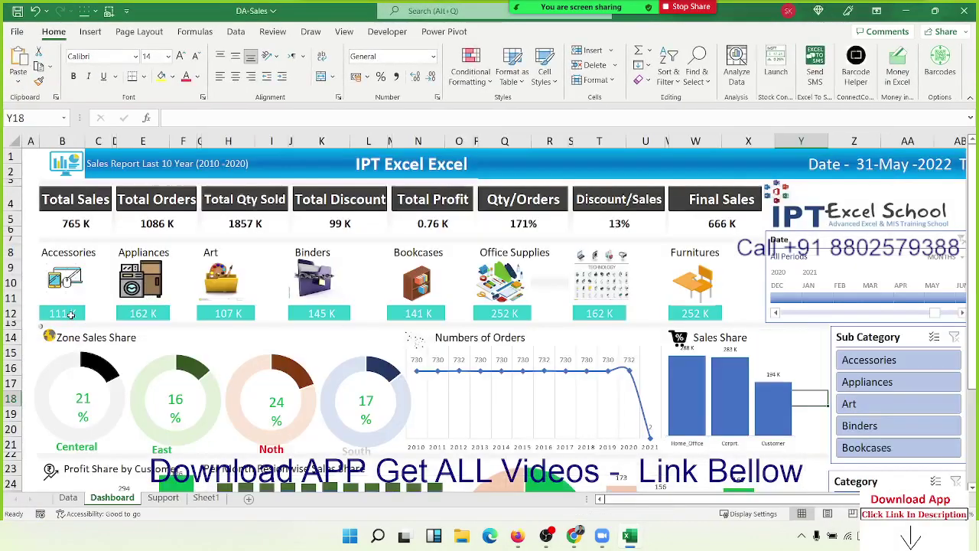
- Switch B12 to the General format so it shows 111336.4288, and widen column B to fit
{"action": "left_click", "coordinate": [71, 315]}
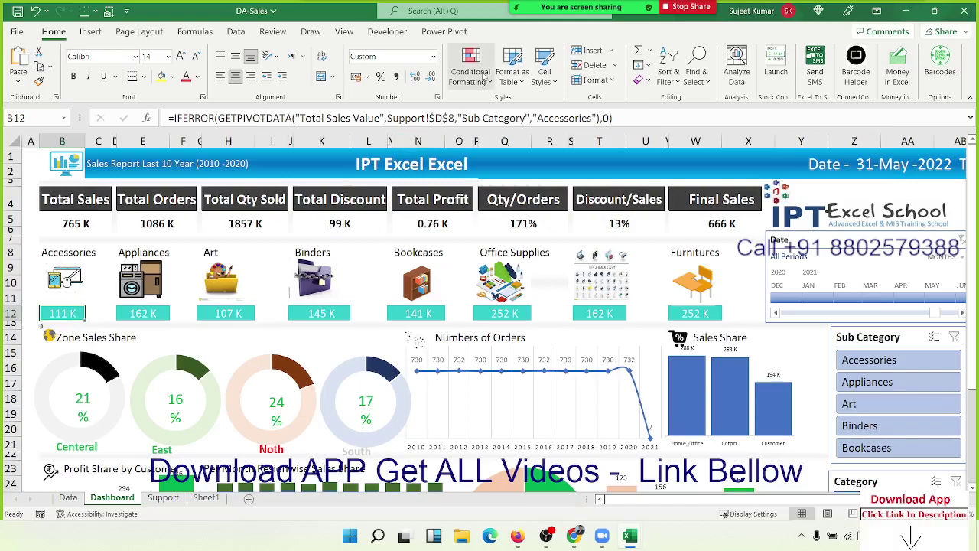
{"action": "left_click", "coordinate": [437, 98]}
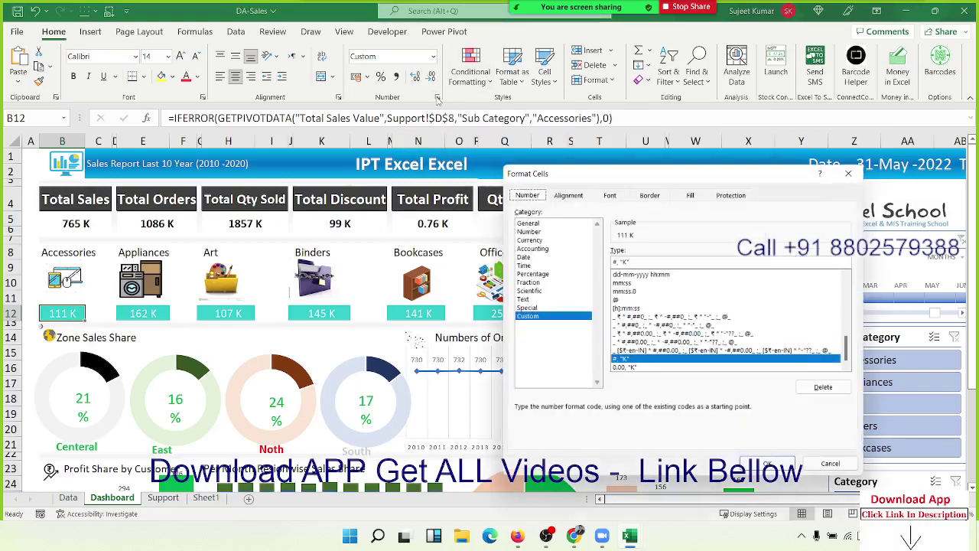
{"action": "left_click", "coordinate": [525, 221]}
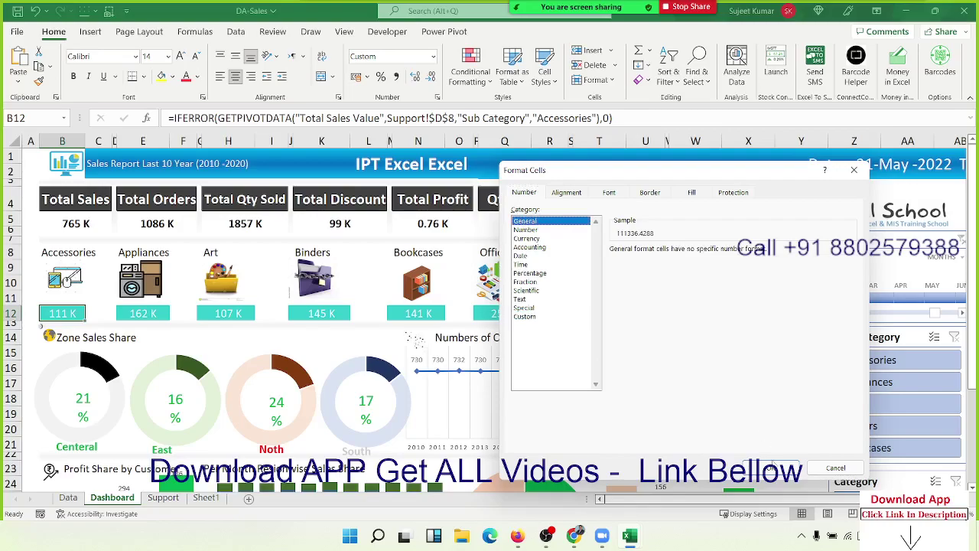
{"action": "left_click", "coordinate": [772, 467]}
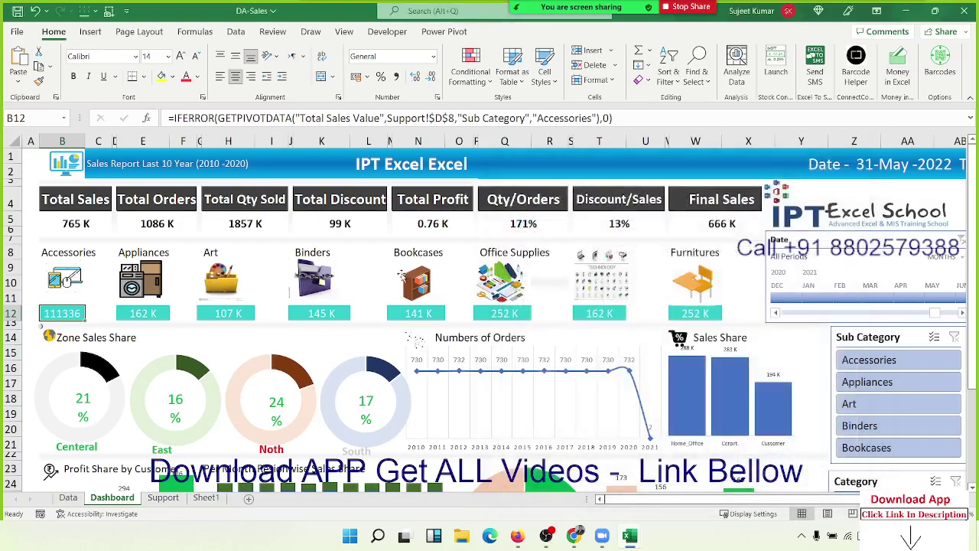
{"action": "left_click_drag", "start_coordinate": [85, 141], "coordinate": [123, 141]}
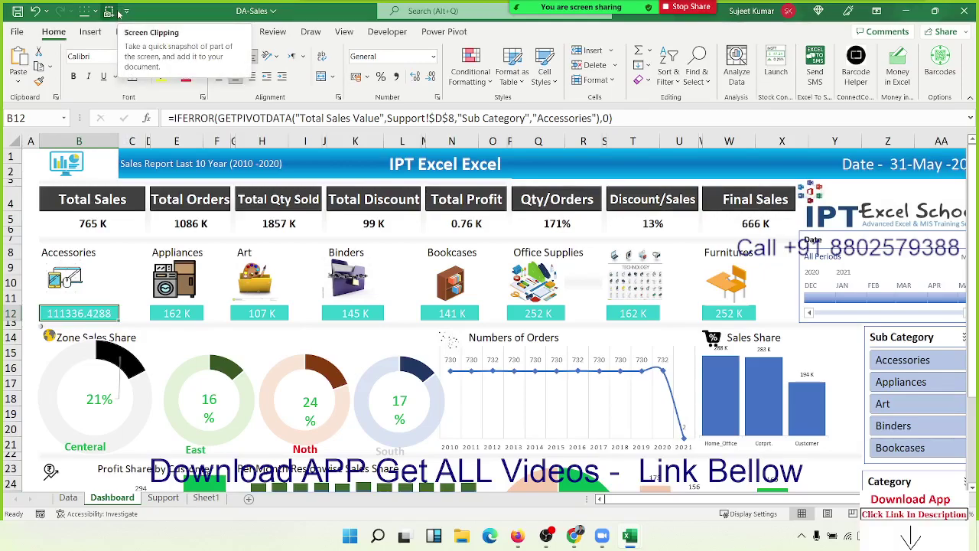
- Undo the General format and column width change so B12 shows 111 K again
{"action": "left_click", "coordinate": [198, 314]}
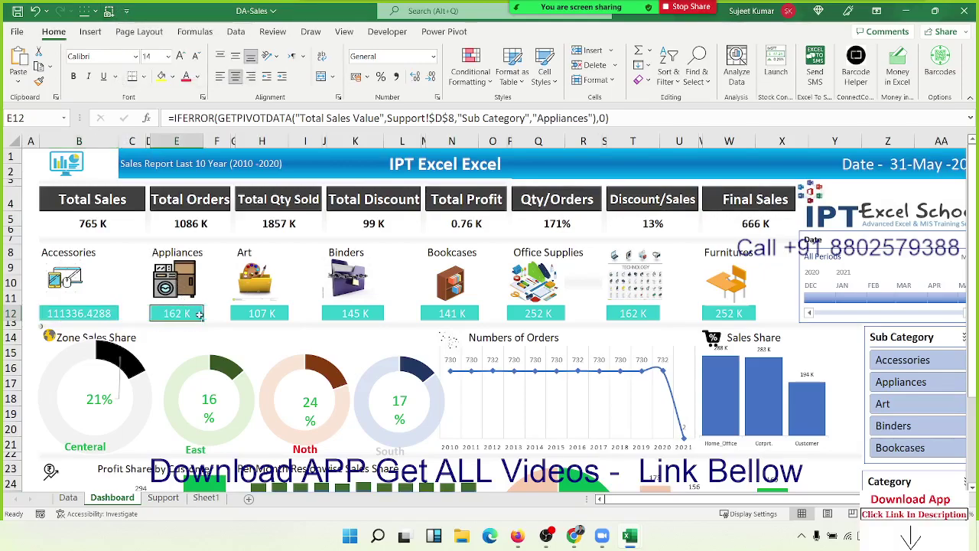
{"action": "key", "text": "Right"}
{"action": "key", "text": "Right"}
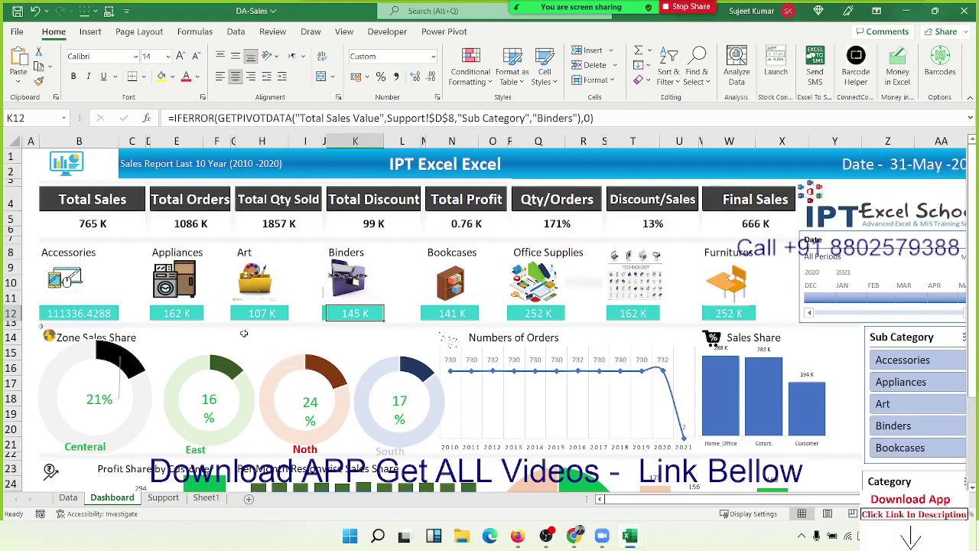
{"action": "key", "text": "ctrl+z"}
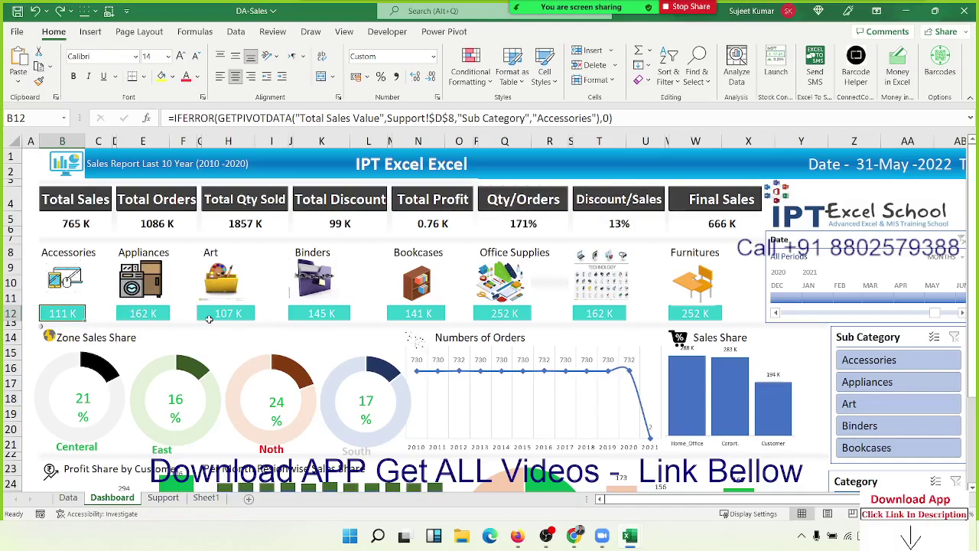
{"action": "left_click", "coordinate": [153, 313]}
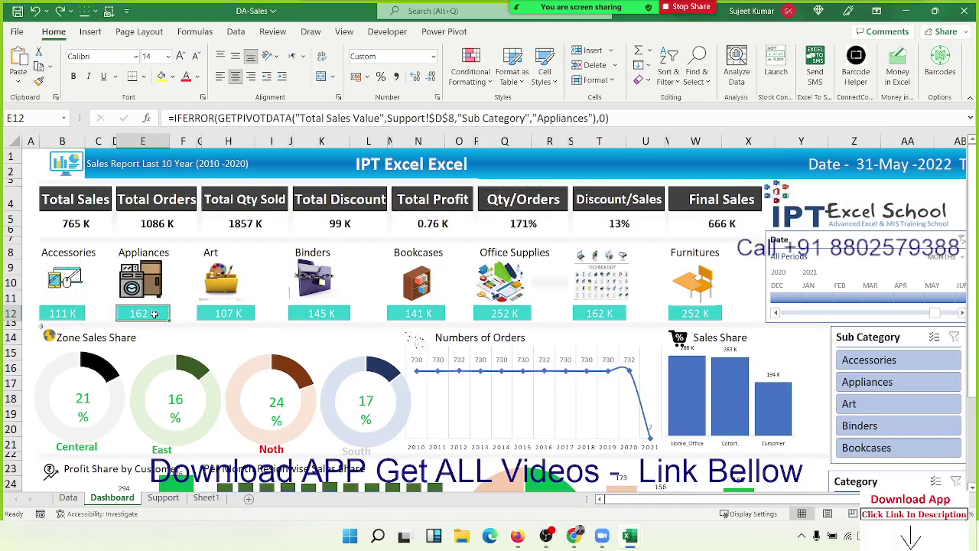
- Review the Office Supplies and Furnitures totals, then select the row 12 category totals B12:Q12
{"action": "left_click", "coordinate": [507, 317]}
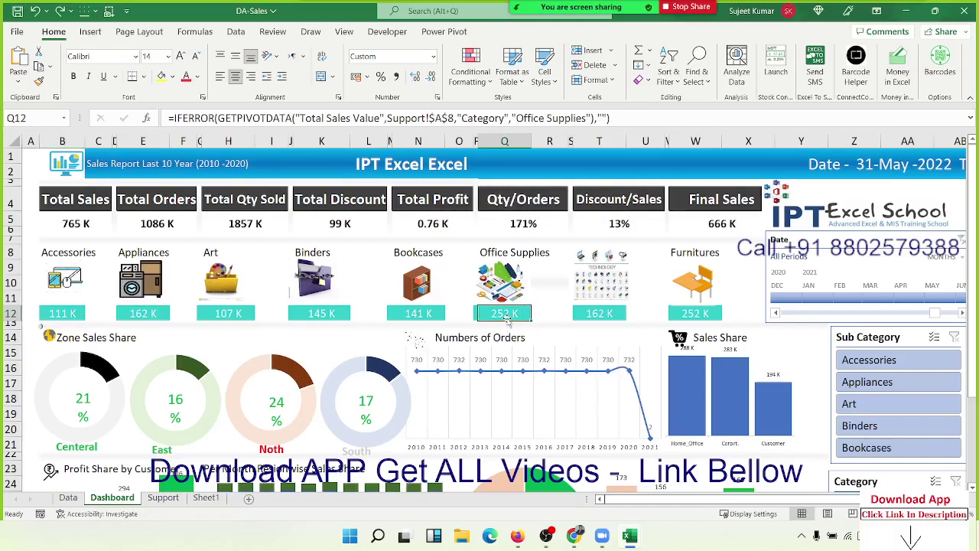
{"action": "left_click", "coordinate": [688, 319]}
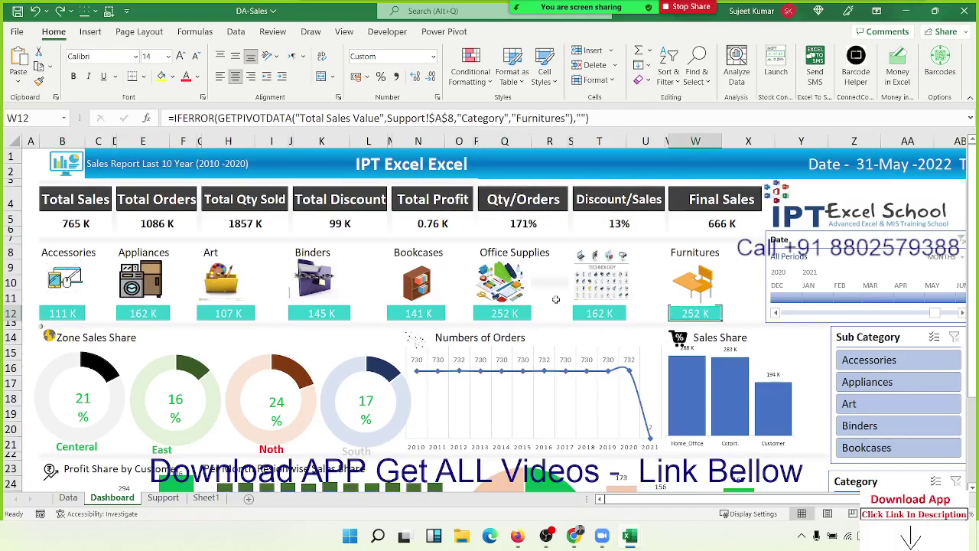
{"action": "left_click", "coordinate": [515, 324]}
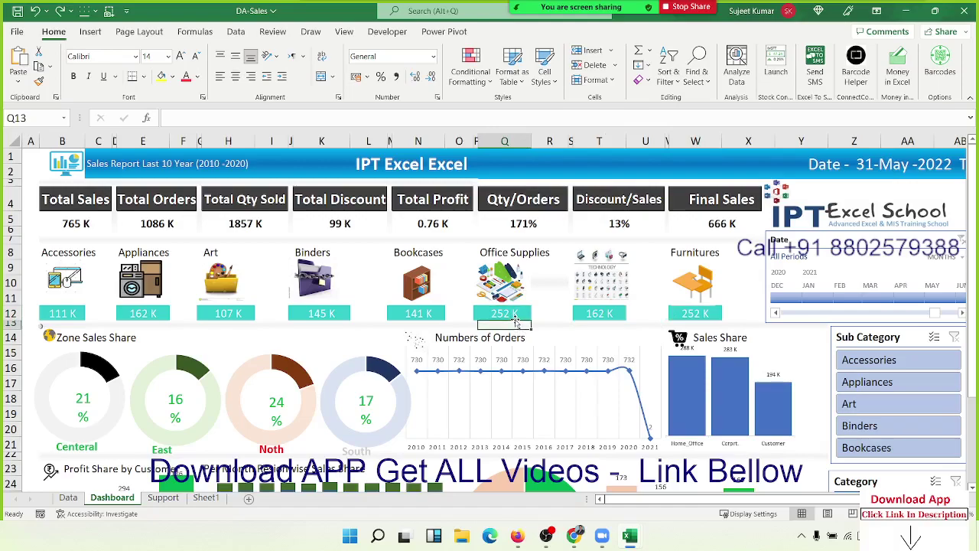
{"action": "left_click", "coordinate": [515, 314]}
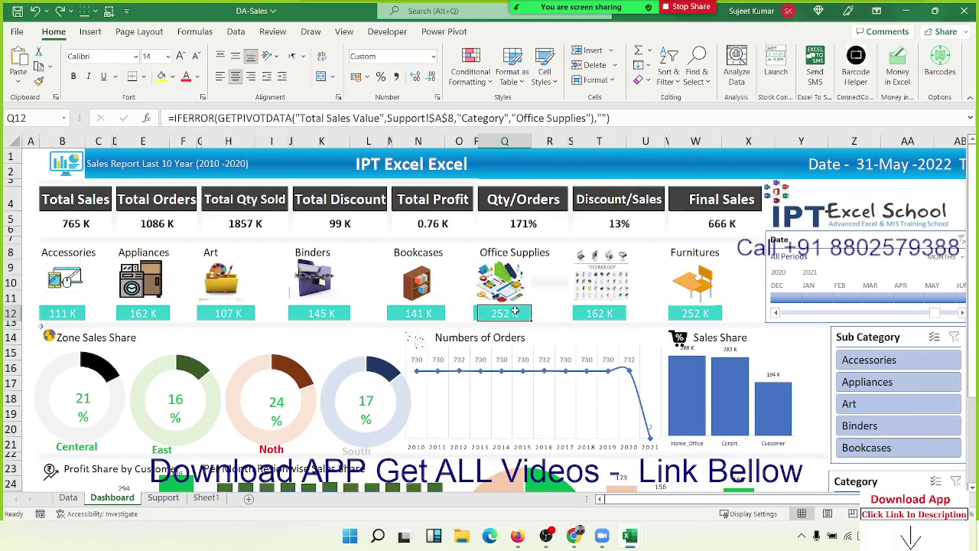
{"action": "left_click_drag", "start_coordinate": [58, 313], "coordinate": [677, 312]}
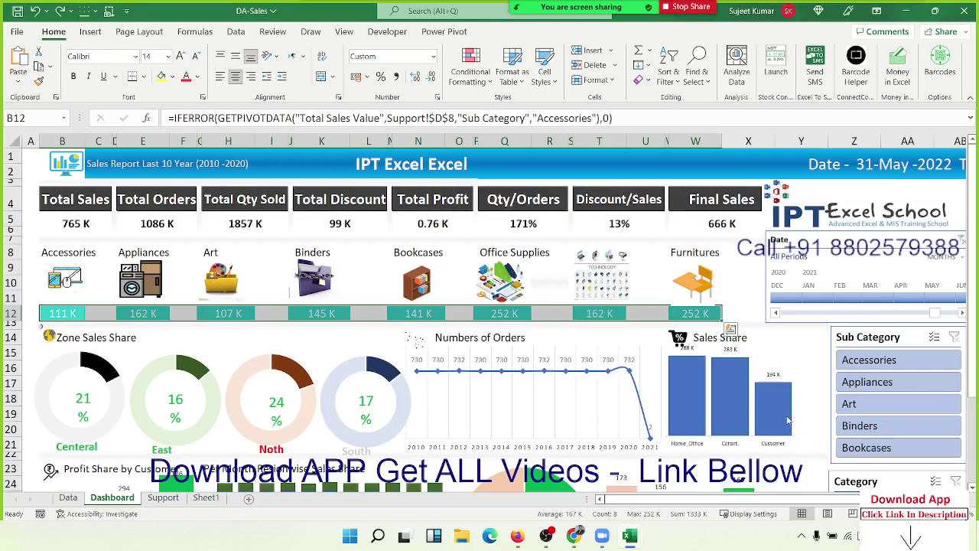
- Look over the Sales Share chart, close DA-Sales without saving, and select F16 in Book1
{"action": "mouse_move", "coordinate": [773, 406]}
{"action": "left_click", "coordinate": [775, 375]}
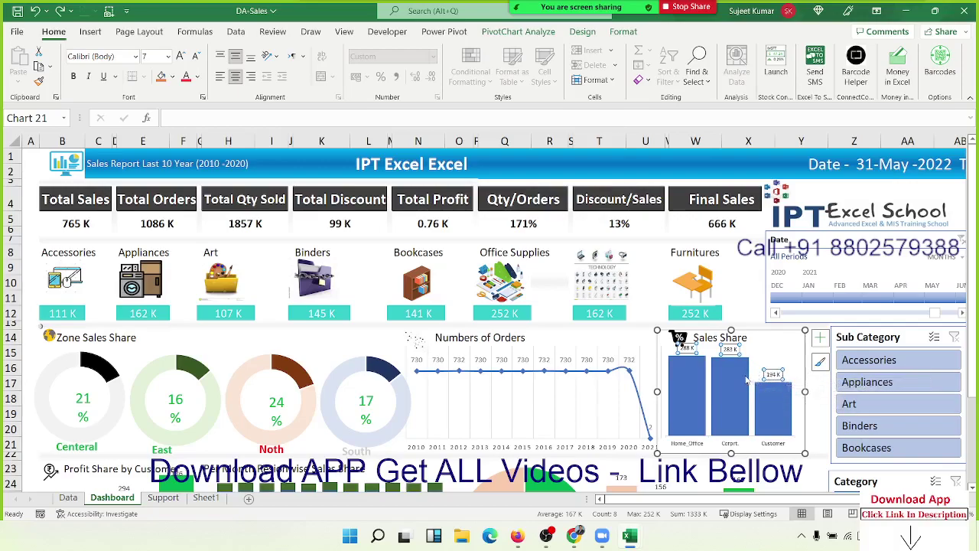
{"action": "scroll", "coordinate": [742, 381], "scroll_direction": "down", "scroll_amount": 3}
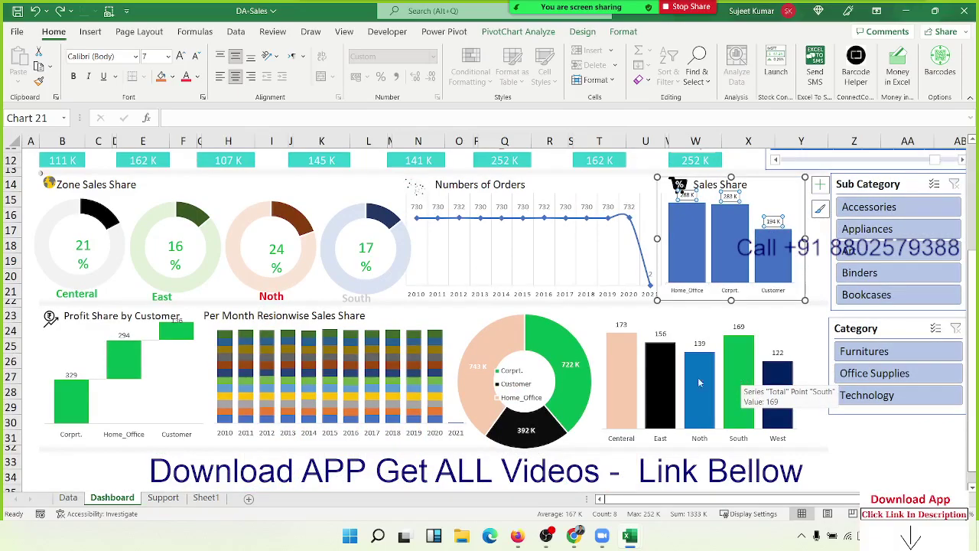
{"action": "scroll", "coordinate": [300, 364], "scroll_direction": "up", "scroll_amount": 1}
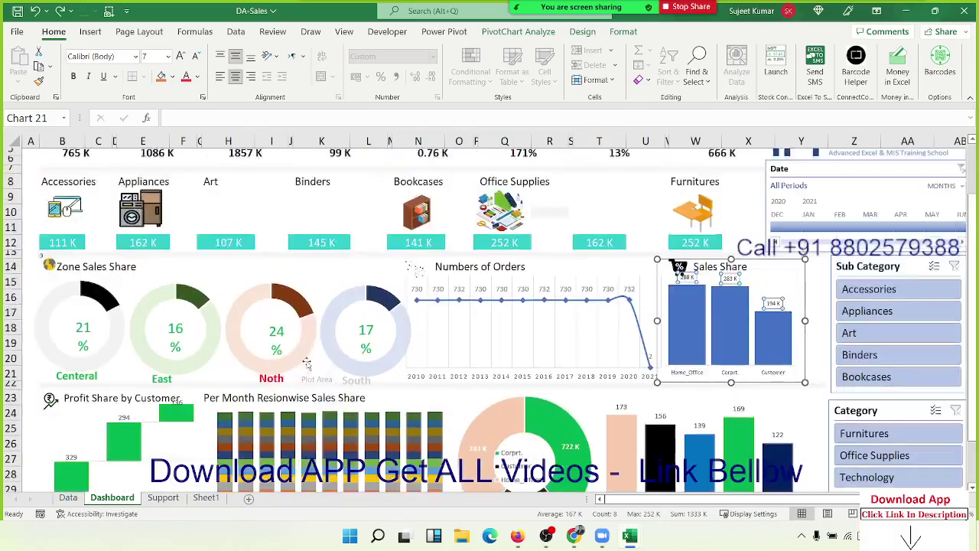
{"action": "scroll", "coordinate": [313, 359], "scroll_direction": "up", "scroll_amount": 3}
{"action": "scroll", "coordinate": [325, 353], "scroll_direction": "down", "scroll_amount": 3}
{"action": "scroll", "coordinate": [326, 353], "scroll_direction": "down", "scroll_amount": 1}
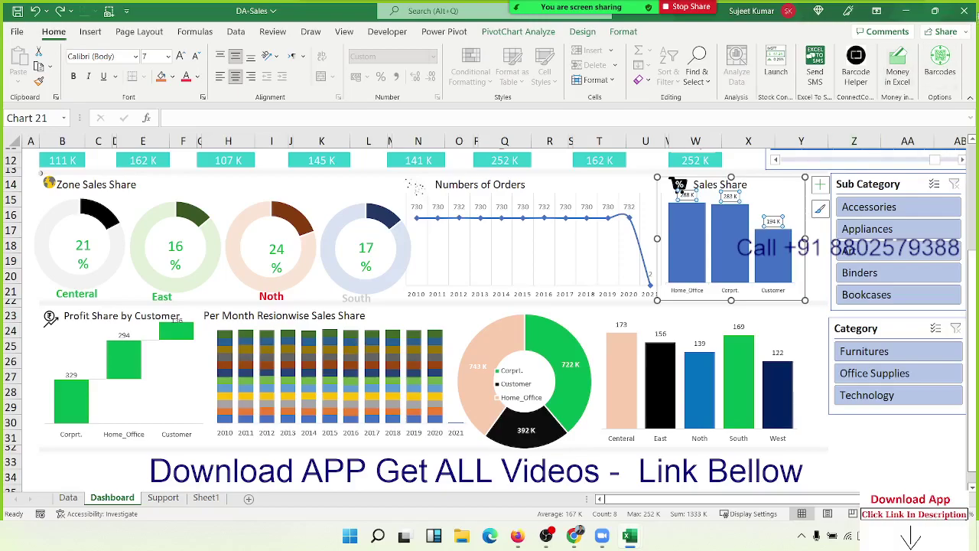
{"action": "left_click", "coordinate": [964, 10]}
{"action": "left_click", "coordinate": [490, 282]}
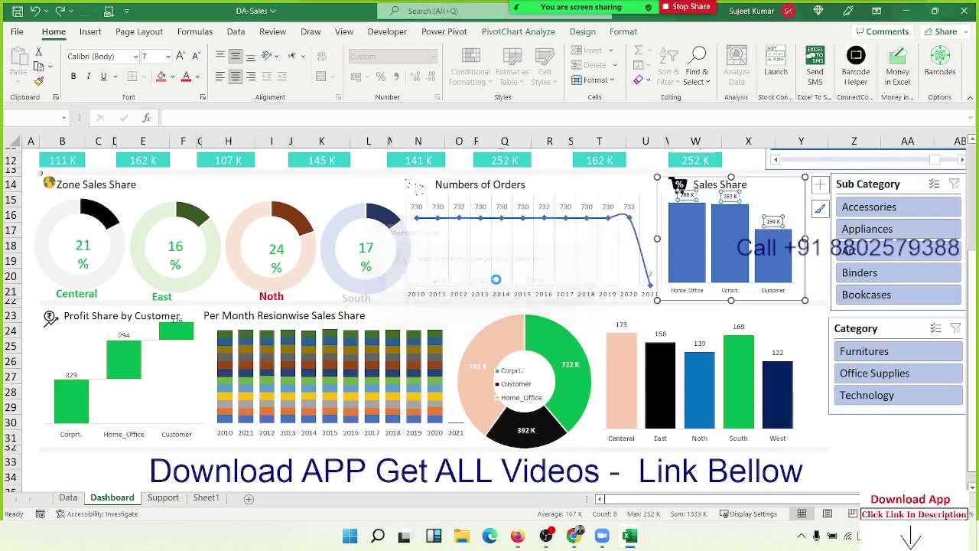
{"action": "left_click", "coordinate": [190, 303]}
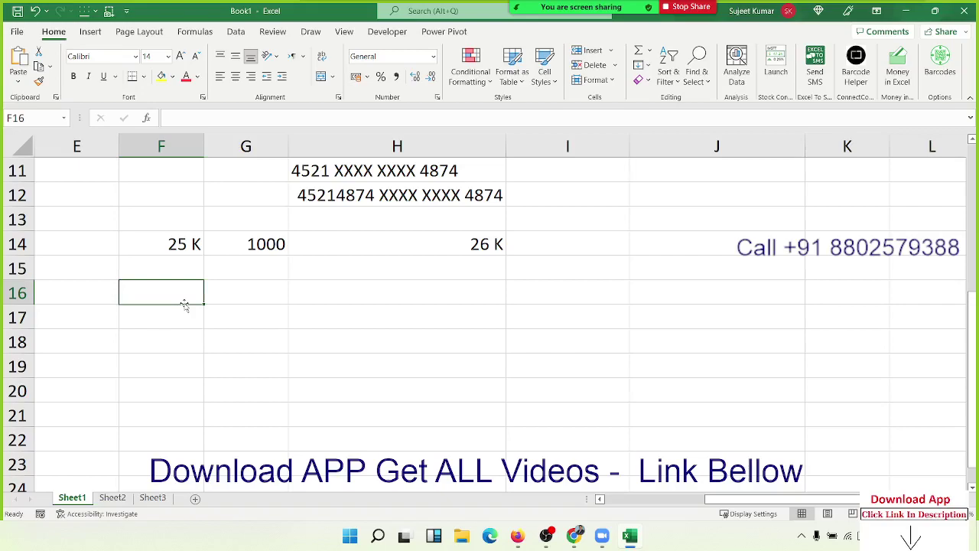
- Enter 25456325 in cell F16
{"action": "type", "text": "254"}
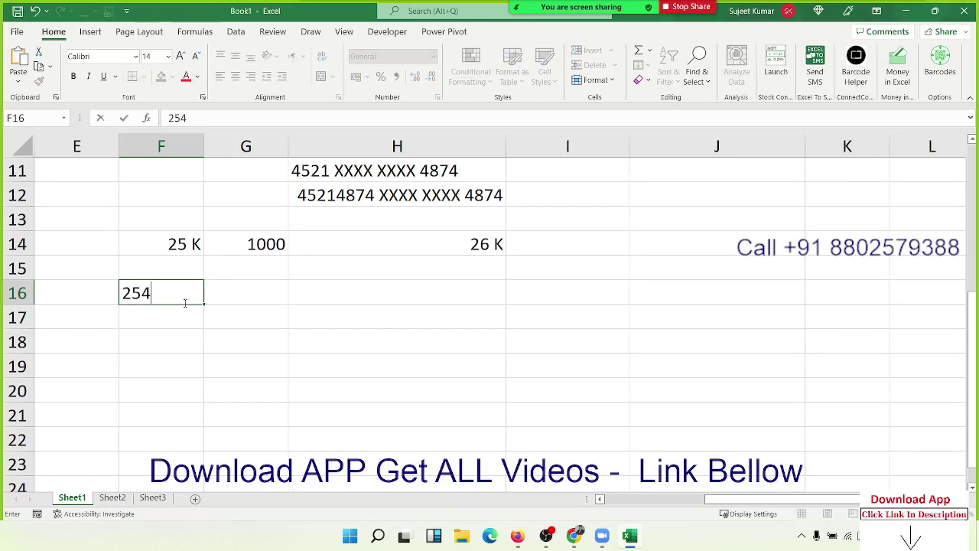
{"action": "type", "text": "56325"}
{"action": "key", "text": "Return"}
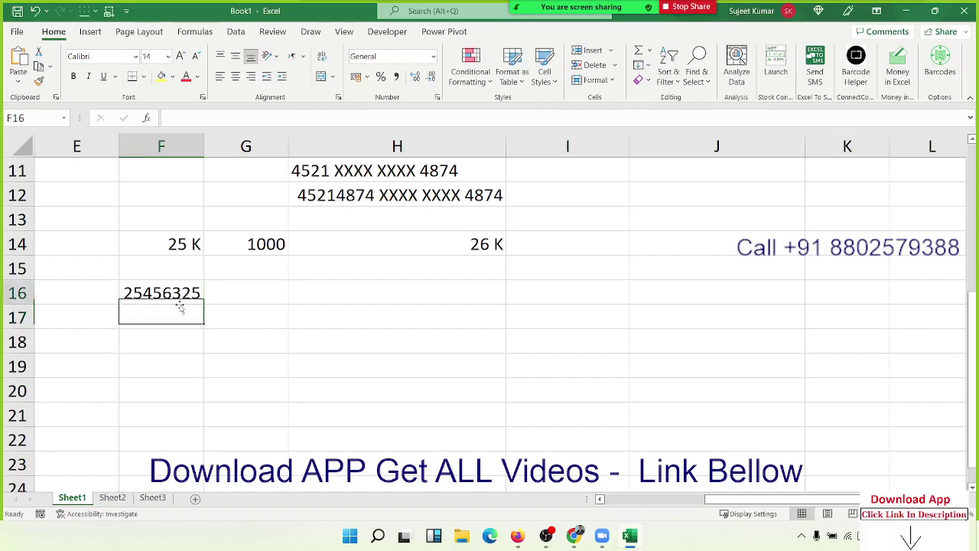
{"action": "key", "text": "Up"}
- Give F16 the custom format 0.00,, so it displays 25.46 in millions
{"action": "key", "text": "ctrl+1"}
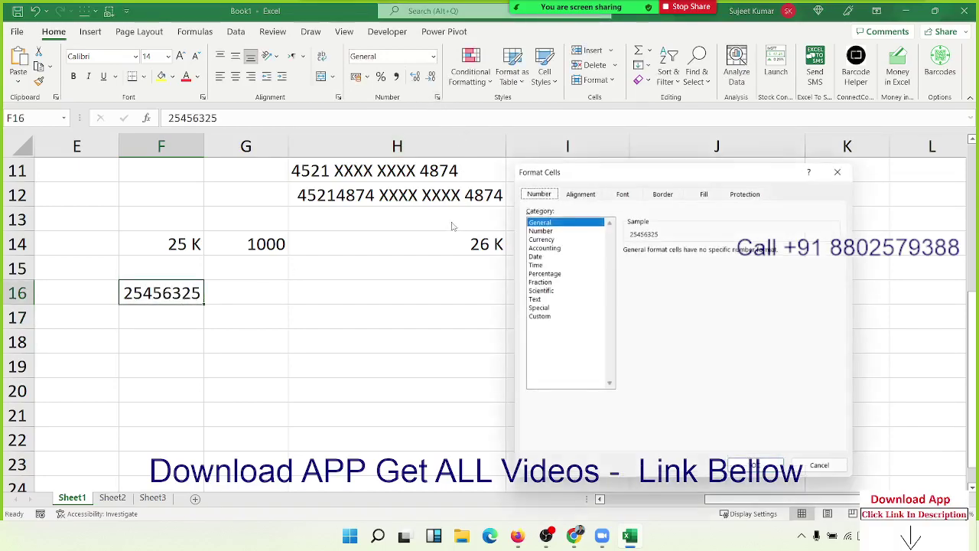
{"action": "left_click", "coordinate": [543, 316]}
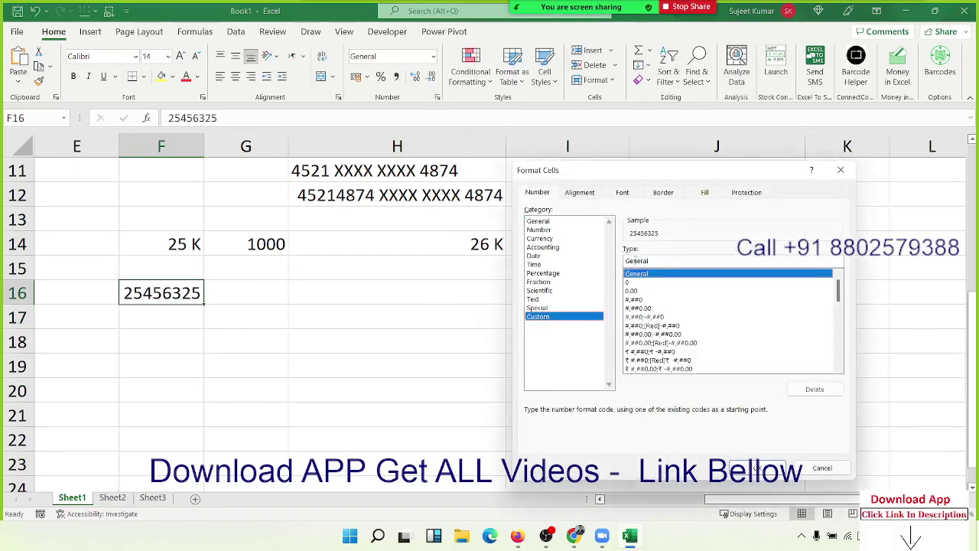
{"action": "double_click", "coordinate": [636, 260]}
{"action": "type", "text": "0.0"}
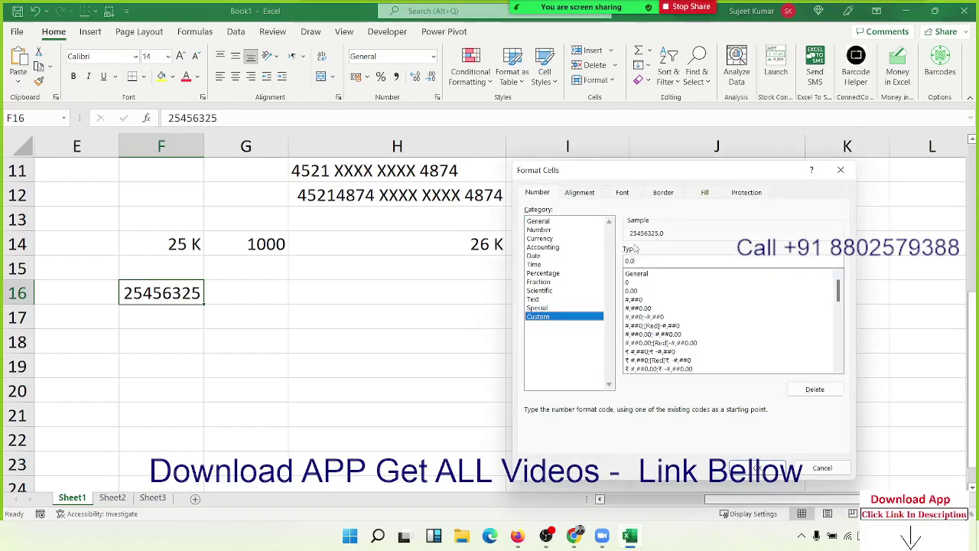
{"action": "type", "text": "0,,"}
{"action": "left_click", "coordinate": [762, 468]}
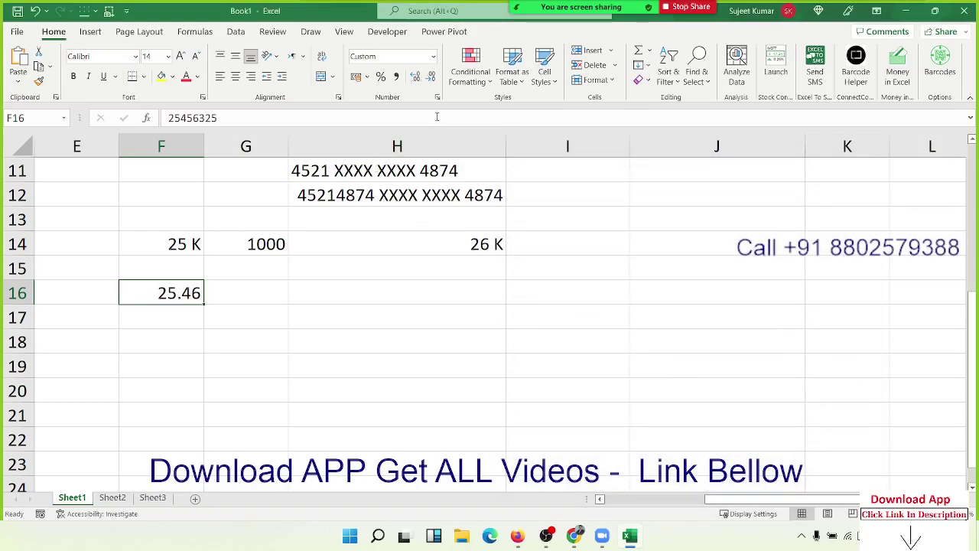
- Append a "BL" suffix to F16's 0.00,, custom format so it reads 25.46 BL
{"action": "left_click", "coordinate": [438, 98]}
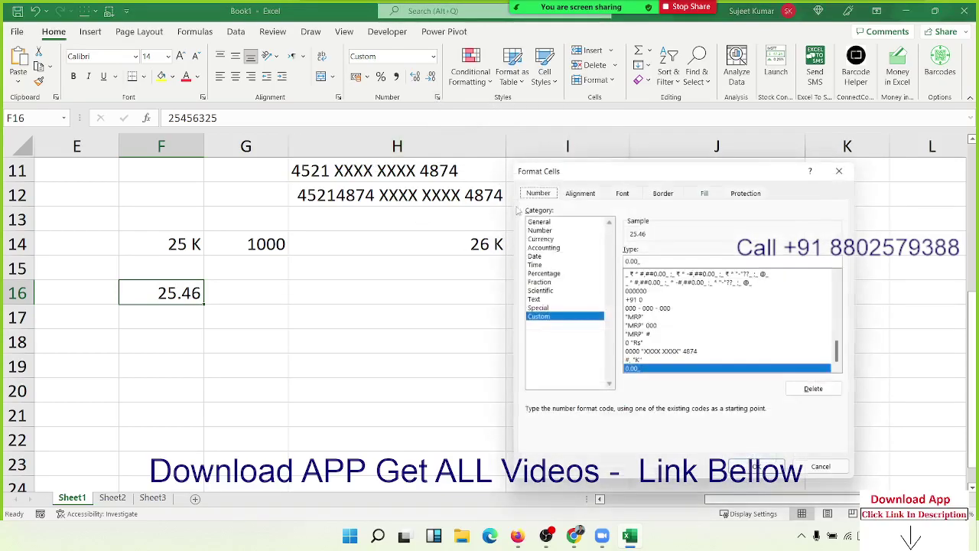
{"action": "left_click", "coordinate": [663, 264]}
{"action": "type", "text": "\""}
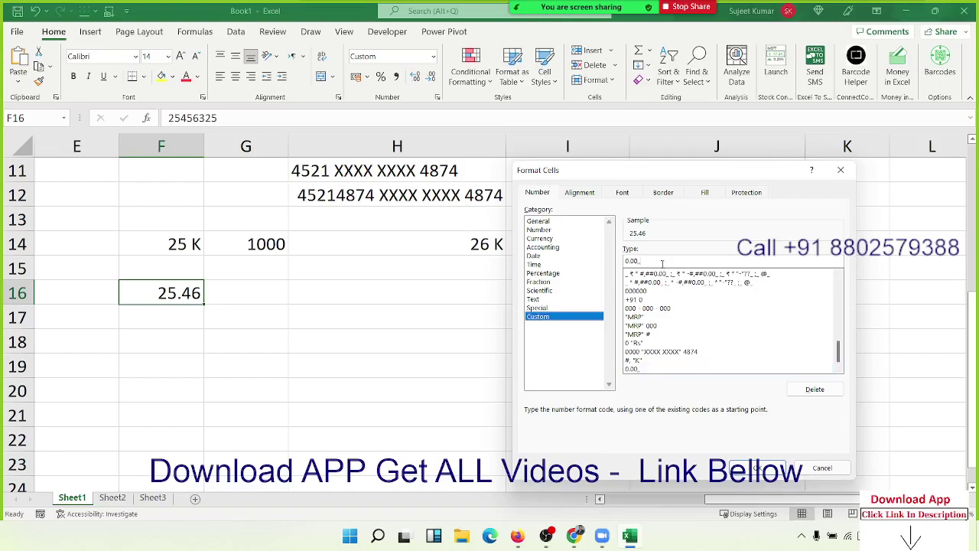
{"action": "type", "text": "B"}
{"action": "type", "text": "L"}
{"action": "key", "text": "Return"}
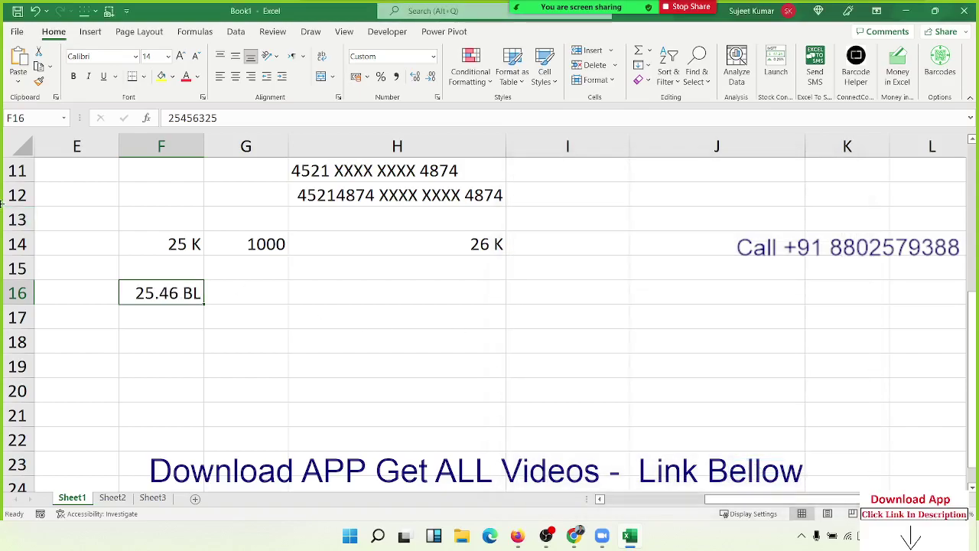
{"action": "left_click", "coordinate": [219, 118]}
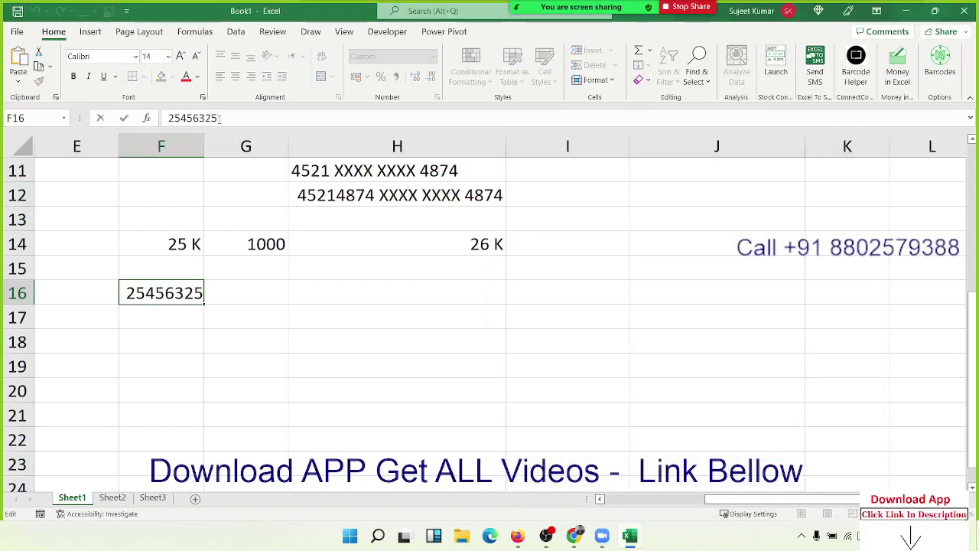
{"action": "key", "text": "Left"}
{"action": "key", "text": "Left"}
{"action": "key", "text": "Left"}
{"action": "key", "text": "Return"}
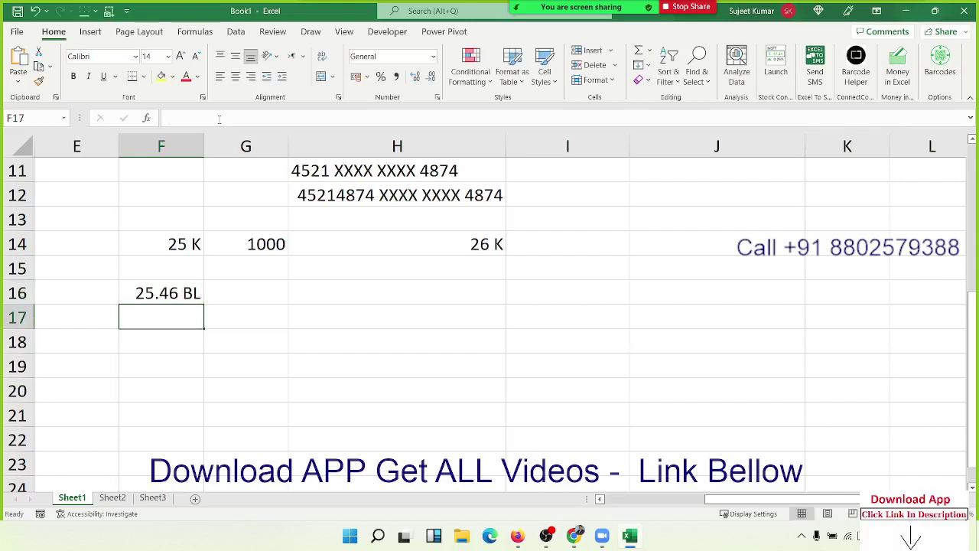
{"action": "key", "text": "Up"}
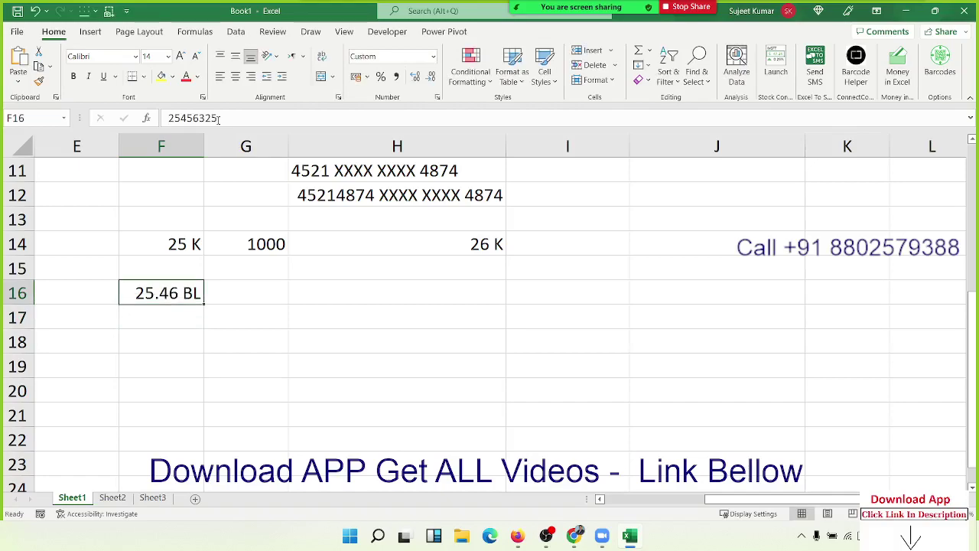
{"action": "key", "text": "Down"}
{"action": "key", "text": "Down"}
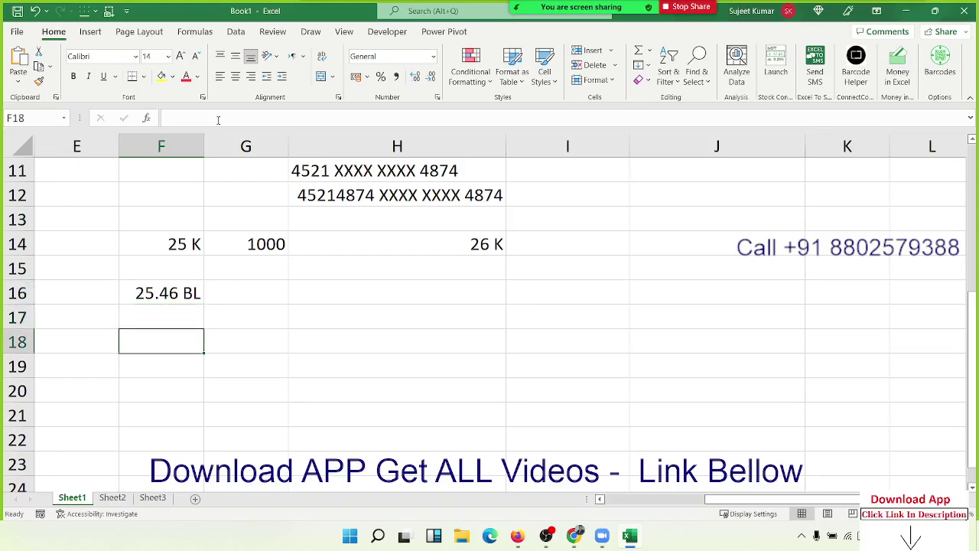
{"action": "key", "text": "Down"}
{"action": "key", "text": "Down"}
{"action": "key", "text": "Down"}
{"action": "key", "text": "Down"}
{"action": "key", "text": "Down"}
{"action": "key", "text": "Down"}
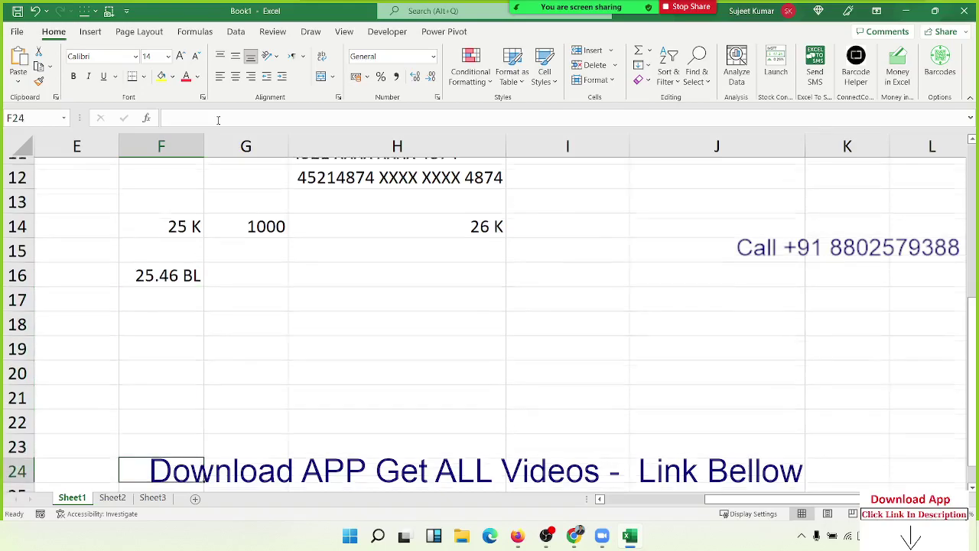
{"action": "key", "text": "Down"}
{"action": "key", "text": "Up"}
{"action": "key", "text": "Down"}
{"action": "key", "text": "Down"}
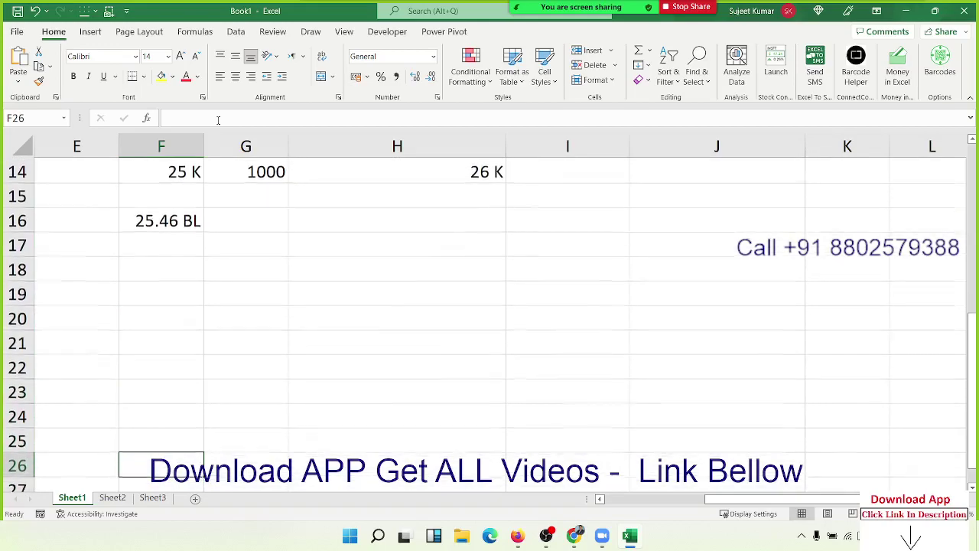
{"action": "key", "text": "Down"}
{"action": "key", "text": "Down"}
{"action": "key", "text": "Down"}
{"action": "key", "text": "Up"}
{"action": "key", "text": "Up"}
{"action": "key", "text": "Up"}
{"action": "key", "text": "Up"}
{"action": "key", "text": "Up"}
{"action": "key", "text": "Up"}
{"action": "key", "text": "Up"}
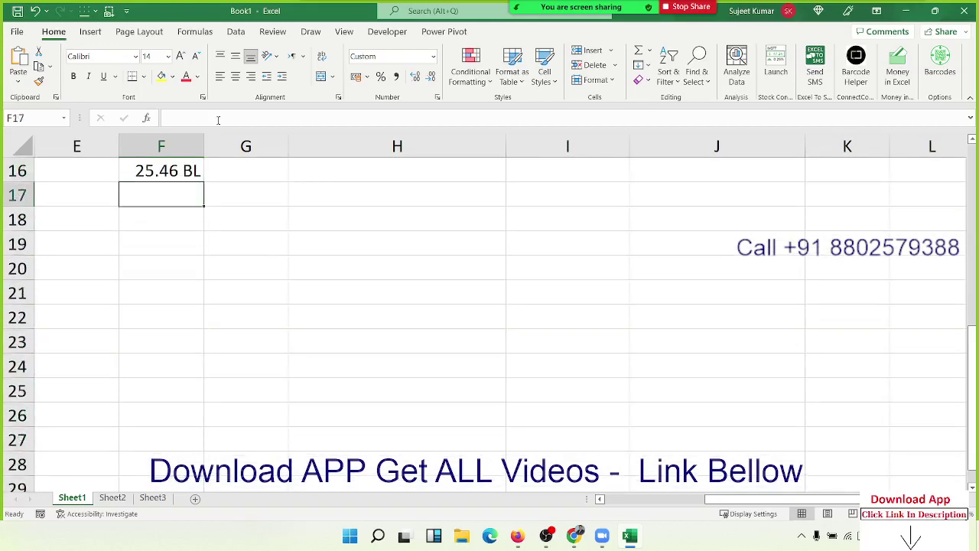
- Insert today's date 20-10-2022 in F20 and format it as 20-Oct-22 with Ctrl+Shift+#
{"action": "key", "text": "Down"}
{"action": "key", "text": "Down"}
{"action": "key", "text": "Down"}
{"action": "key", "text": "ctrl+semicolon"}
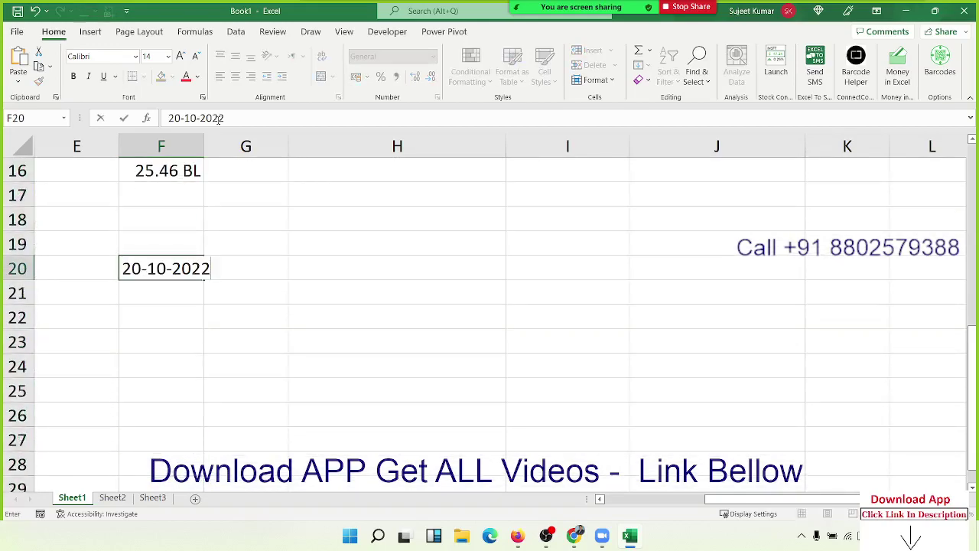
{"action": "key", "text": "ctrl+Return"}
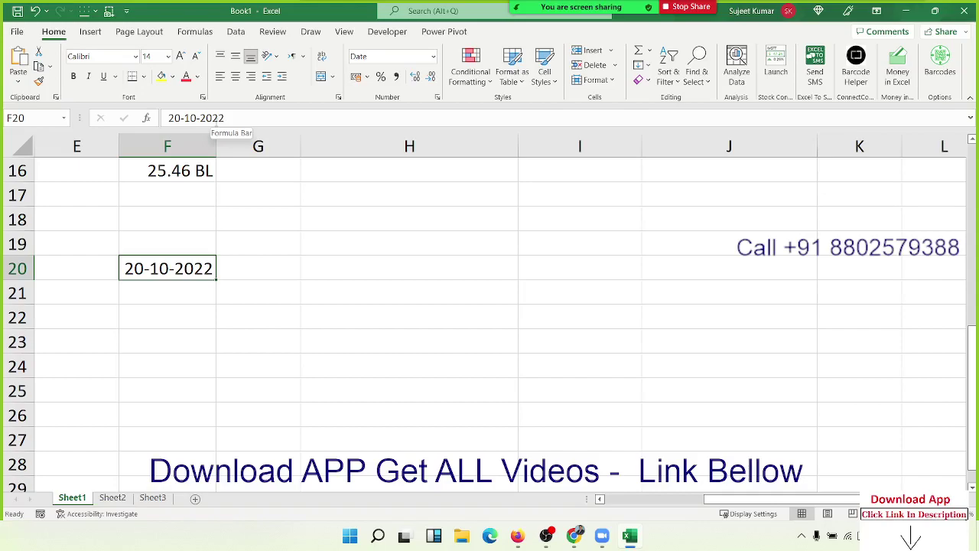
{"action": "key", "text": "ctrl+shift+3"}
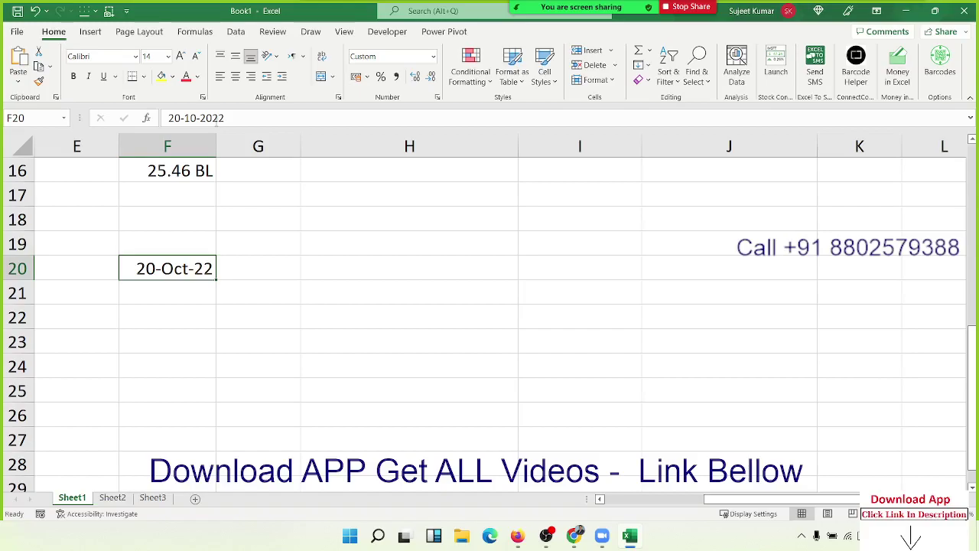
- Open Format Cells for F20, browse the Date formats, and select the dd-mm-yyyy custom code
{"action": "left_click", "coordinate": [437, 99]}
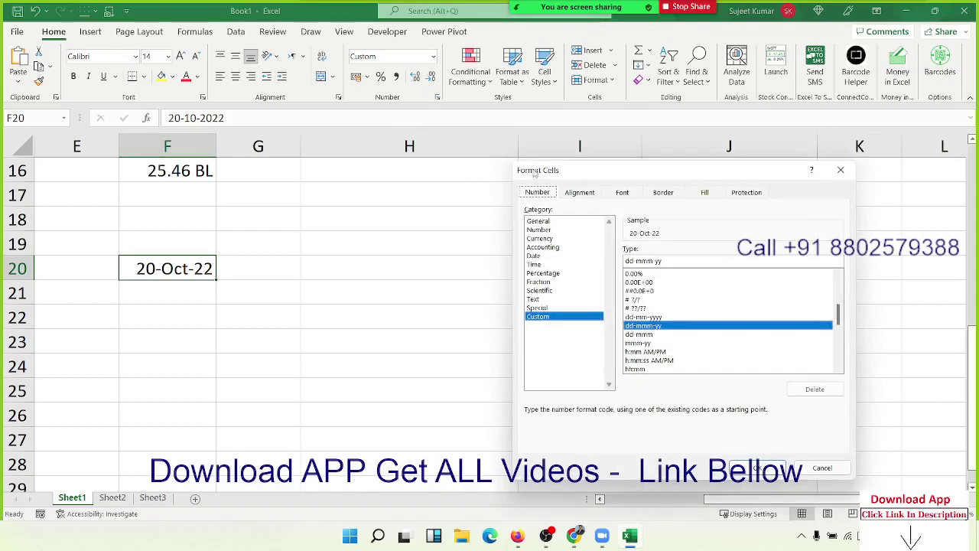
{"action": "left_click_drag", "start_coordinate": [532, 170], "coordinate": [351, 138]}
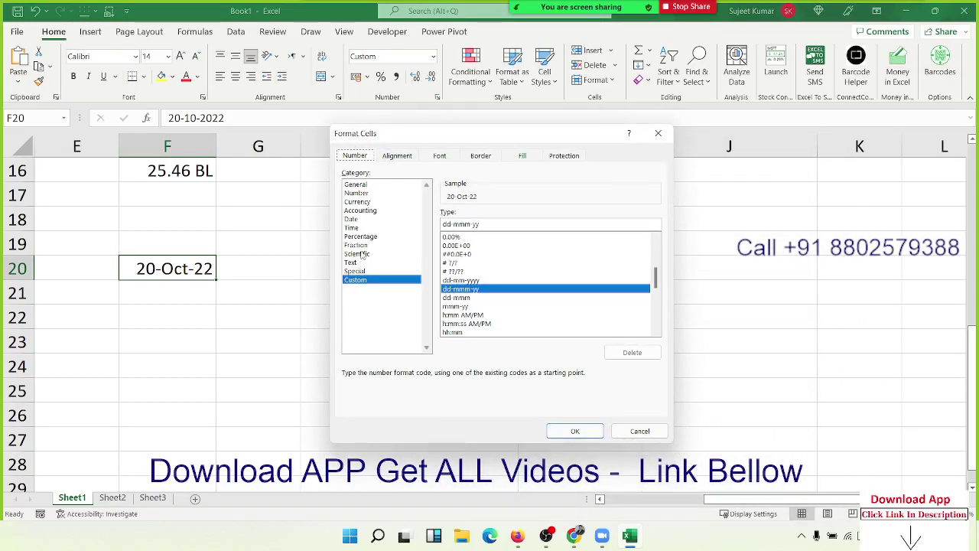
{"action": "left_click", "coordinate": [359, 219]}
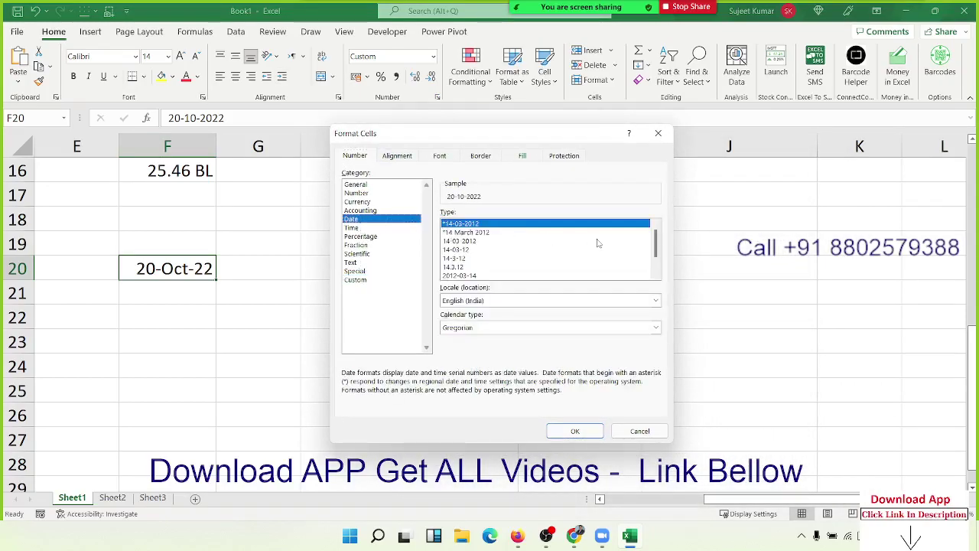
{"action": "scroll", "coordinate": [656, 264], "scroll_direction": "down", "scroll_amount": 1}
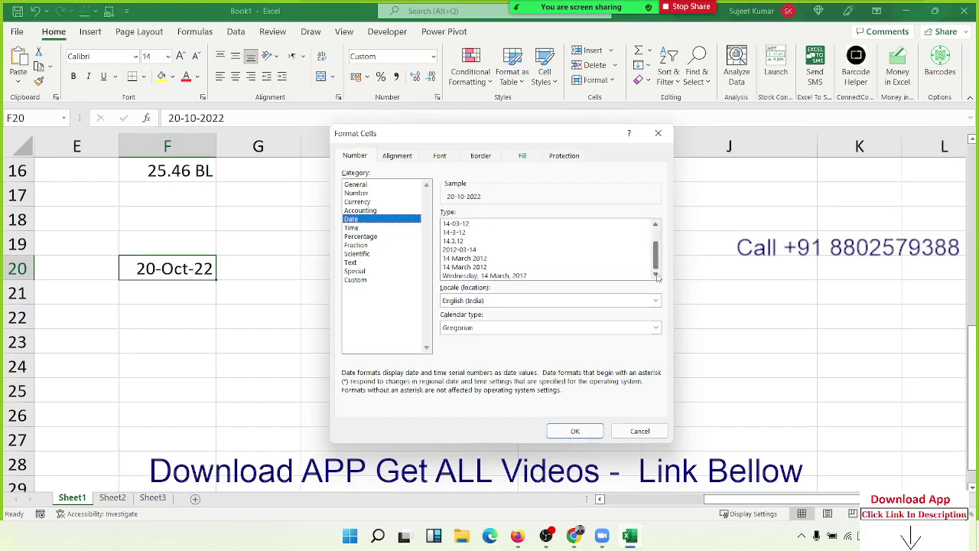
{"action": "scroll", "coordinate": [653, 241], "scroll_direction": "up", "scroll_amount": 1}
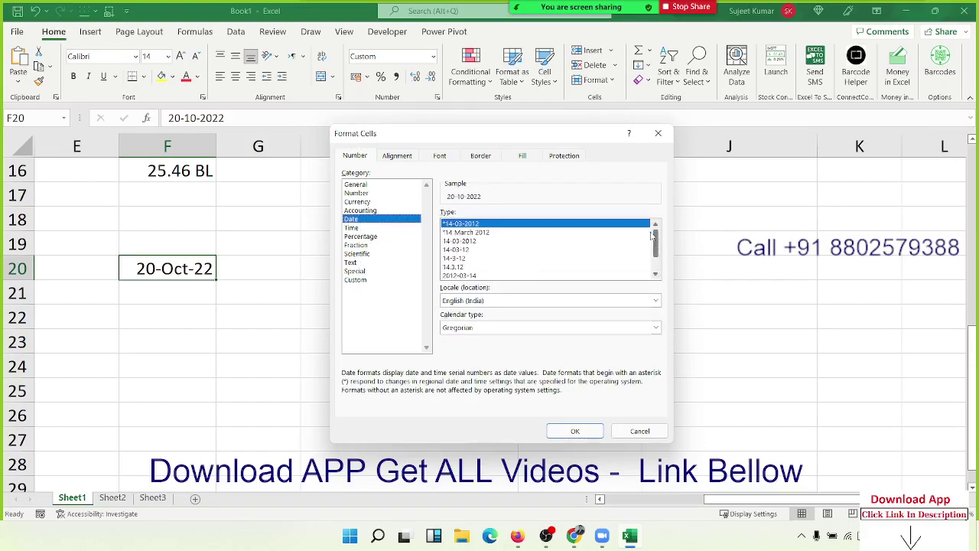
{"action": "left_click", "coordinate": [365, 281]}
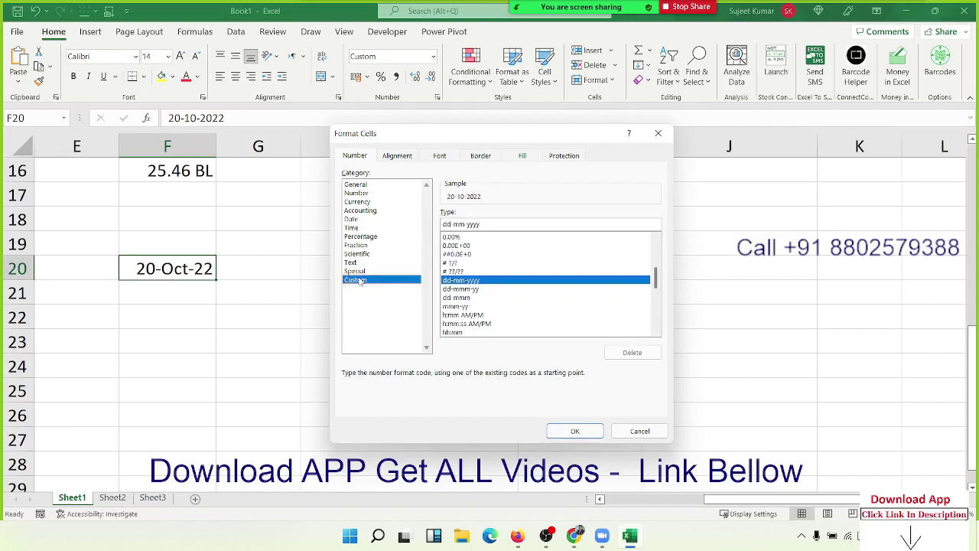
{"action": "double_click", "coordinate": [469, 223]}
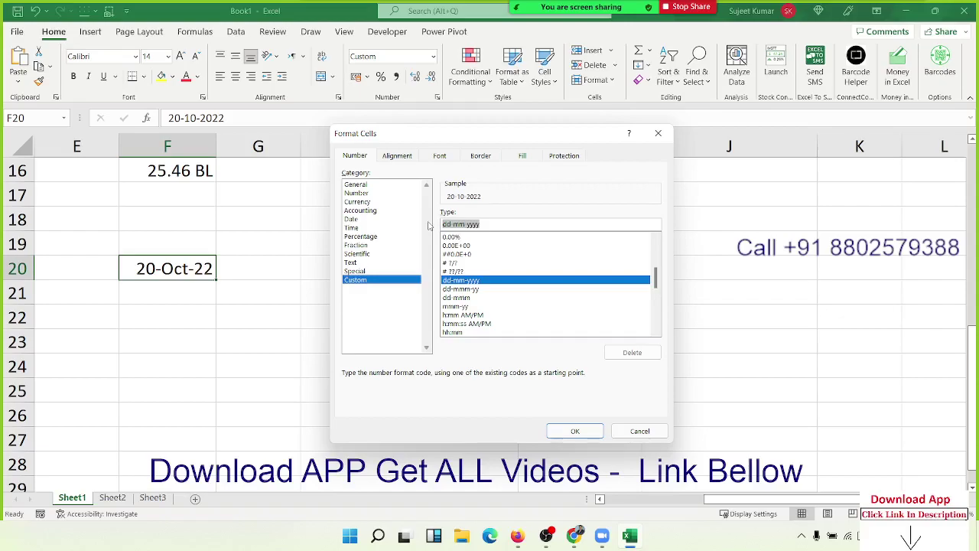
{"action": "left_click", "coordinate": [450, 223]}
- Replace F20's custom code with a dddd dd / mmmm yyyy long date format and apply it
{"action": "left_click_drag", "start_coordinate": [501, 224], "coordinate": [443, 224]}
{"action": "key", "text": "BackSpace"}
{"action": "left_click", "coordinate": [449, 195]}
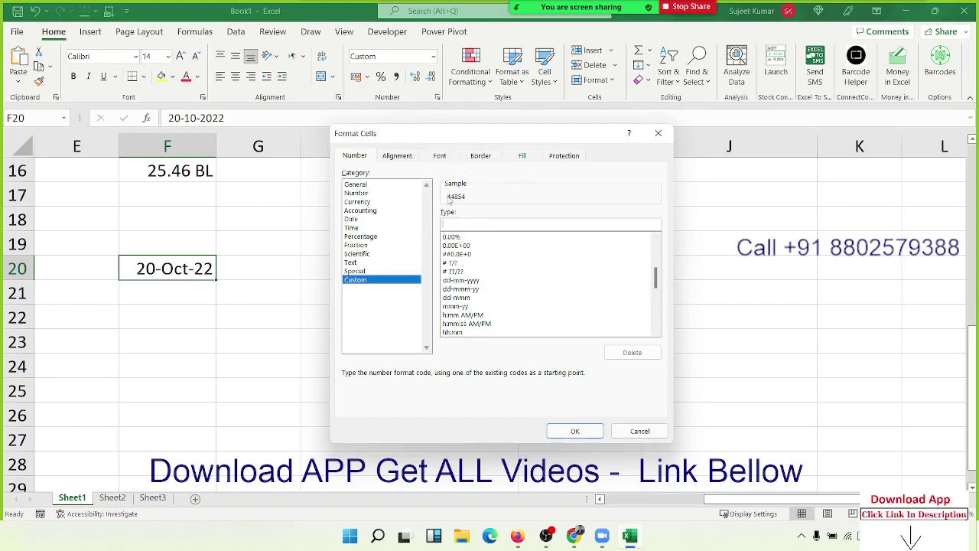
{"action": "type", "text": "d"}
{"action": "type", "text": "d"}
{"action": "type", "text": "dd -"}
{"action": "type", "text": "dd / "}
{"action": "type", "text": "m"}
{"action": "type", "text": "mm"}
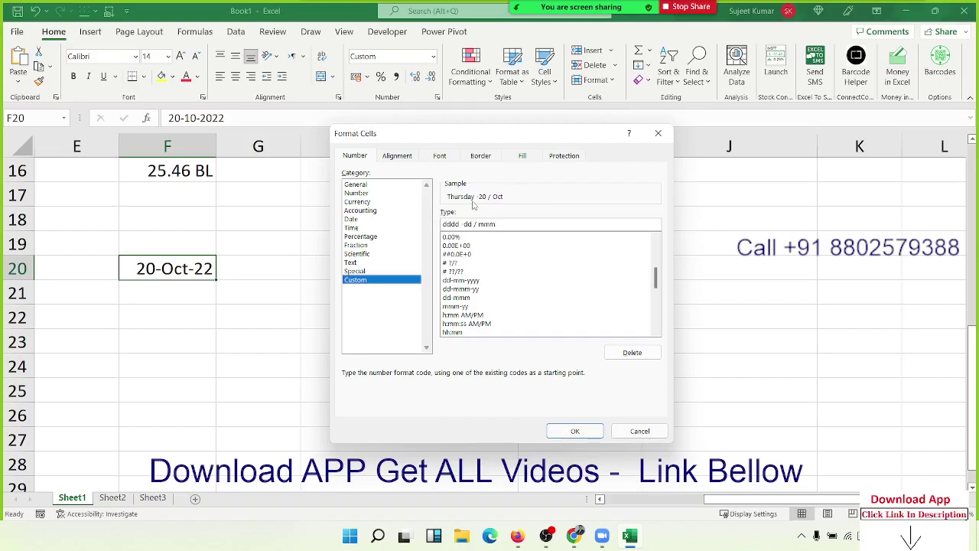
{"action": "type", "text": "m "}
{"action": "type", "text": "yyy"}
{"action": "type", "text": "y"}
{"action": "left_click", "coordinate": [587, 429]}
{"action": "left_click", "coordinate": [573, 429]}
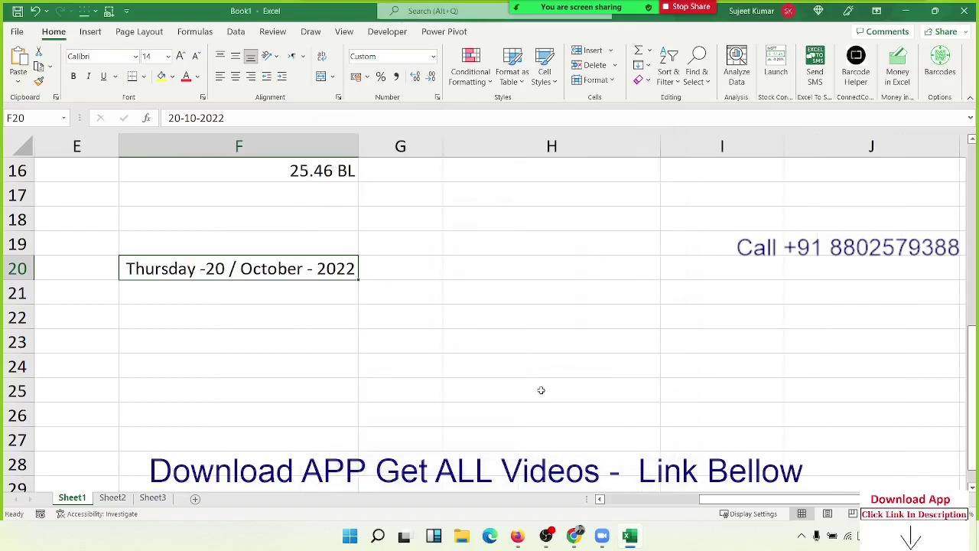
- Inspect F20's stored date in the formula bar, then delete the date from F20
{"action": "left_click", "coordinate": [209, 119]}
{"action": "double_click", "coordinate": [209, 120]}
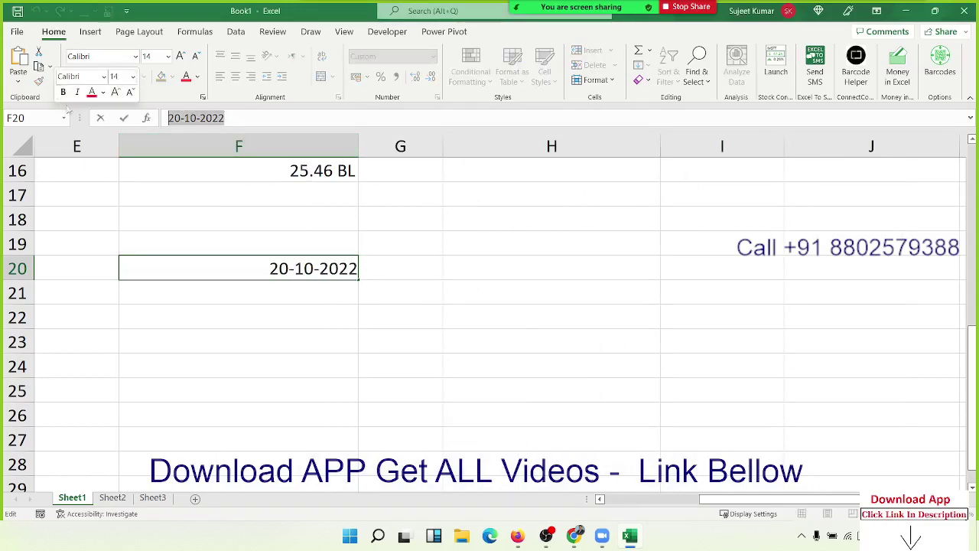
{"action": "left_click", "coordinate": [313, 257]}
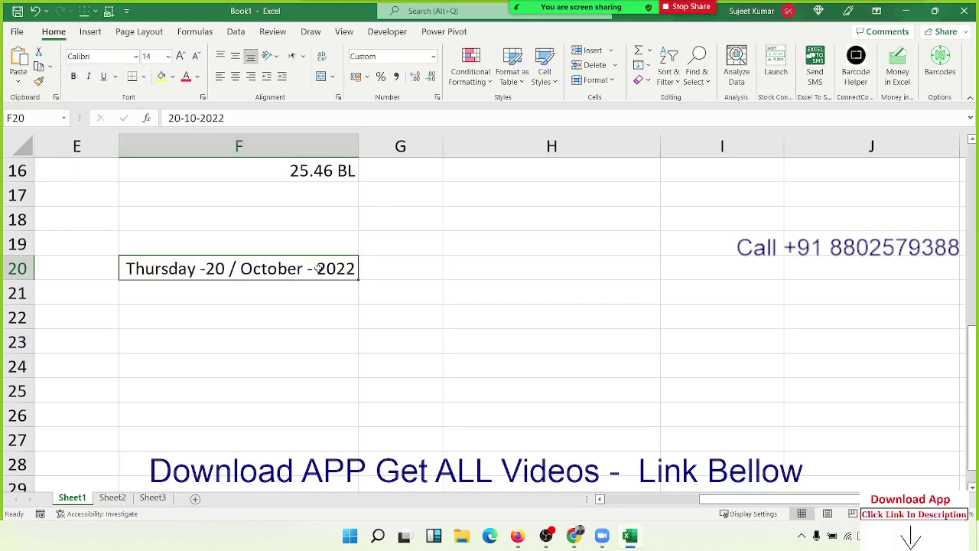
{"action": "key", "text": "Delete"}
{"action": "key", "text": "Up"}
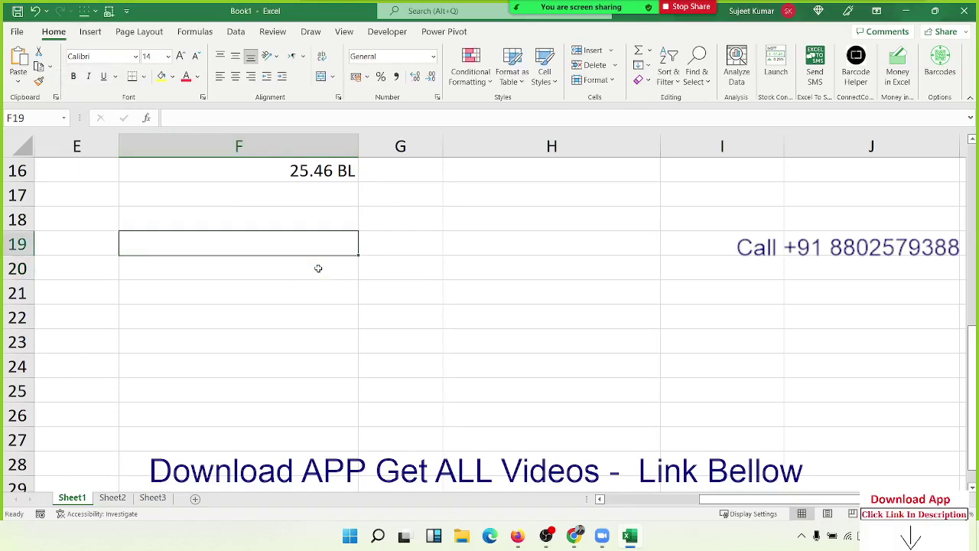
- Enter the =NOW() formula in F19
{"action": "type", "text": "n=w"}
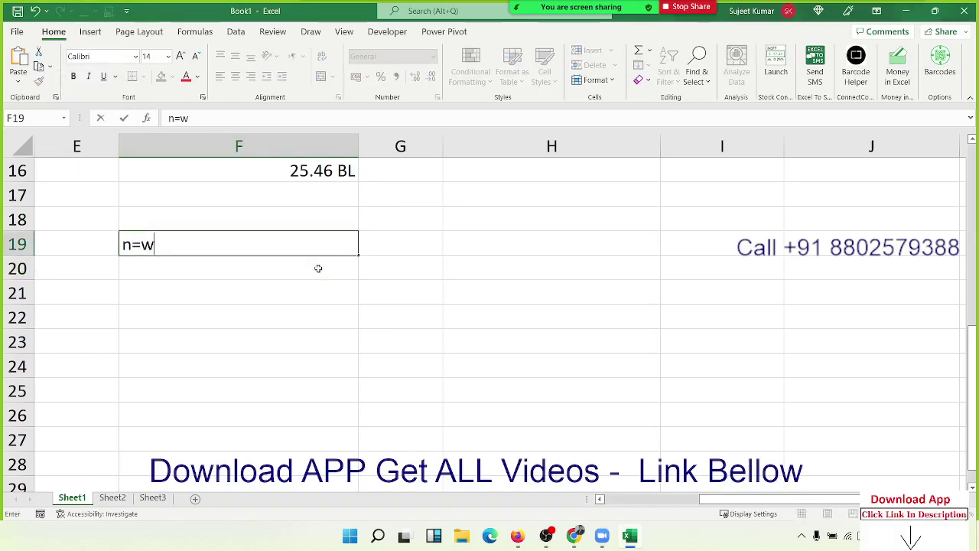
{"action": "key", "text": "BackSpace"}
{"action": "key", "text": "BackSpace"}
{"action": "key", "text": "BackSpace"}
{"action": "type", "text": "=n"}
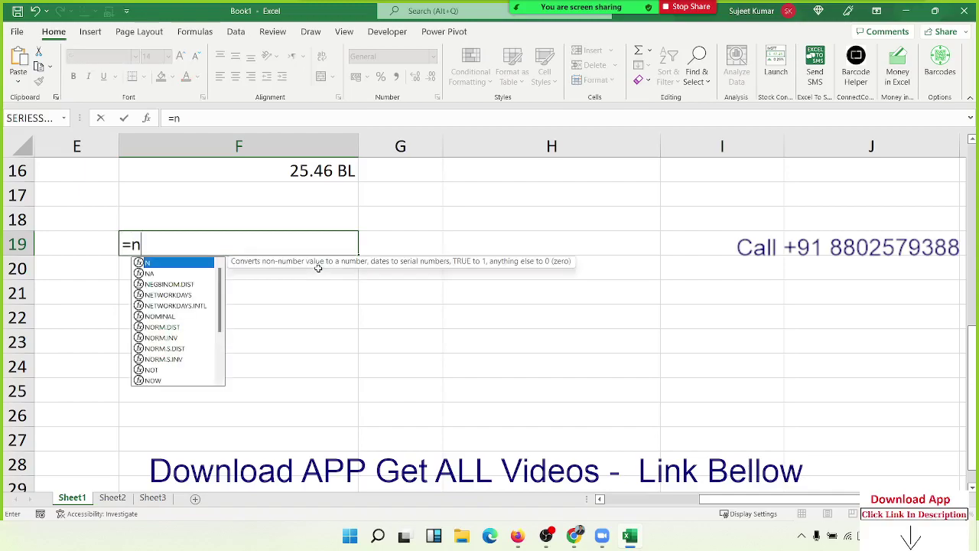
{"action": "type", "text": "ow"}
{"action": "key", "text": "Tab"}
{"action": "key", "text": "Return"}
{"action": "key", "text": "Up"}
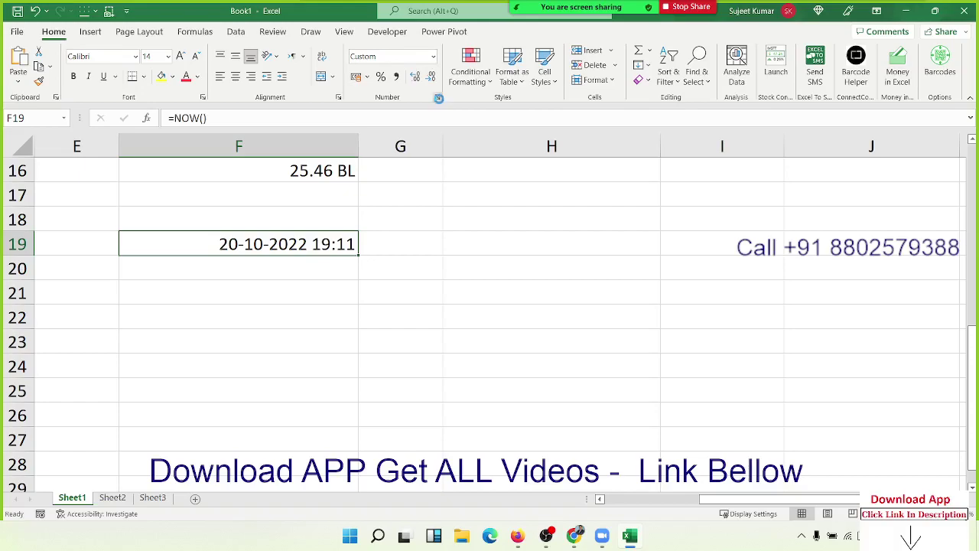
- Give F19 the custom format dddd - HH:MM / dd - mmmm / yy
{"action": "left_click", "coordinate": [439, 98]}
{"action": "left_click", "coordinate": [520, 236]}
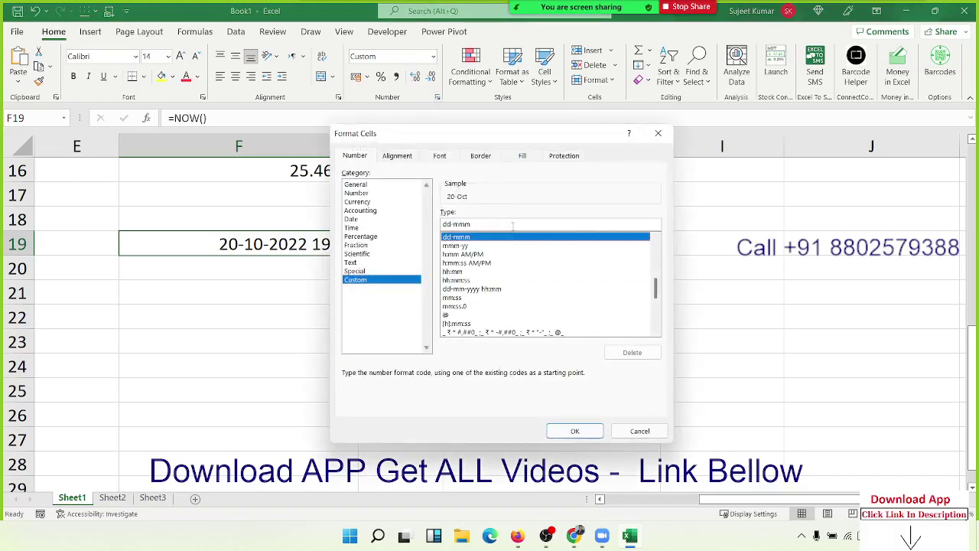
{"action": "left_click_drag", "start_coordinate": [473, 225], "coordinate": [398, 221]}
{"action": "type", "text": "dddd"}
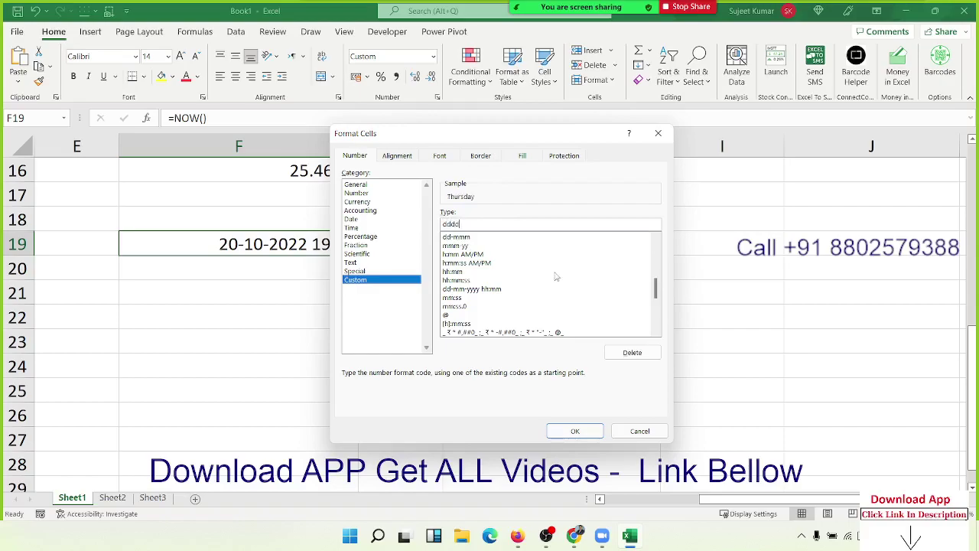
{"action": "type", "text": " -"}
{"action": "type", "text": " H"}
{"action": "type", "text": "H"}
{"action": "type", "text": ":MM"}
{"action": "type", "text": " / dd"}
{"action": "type", "text": " - mmm"}
{"action": "type", "text": "m"}
{"action": "type", "text": " / yy"}
{"action": "key", "text": "Return"}
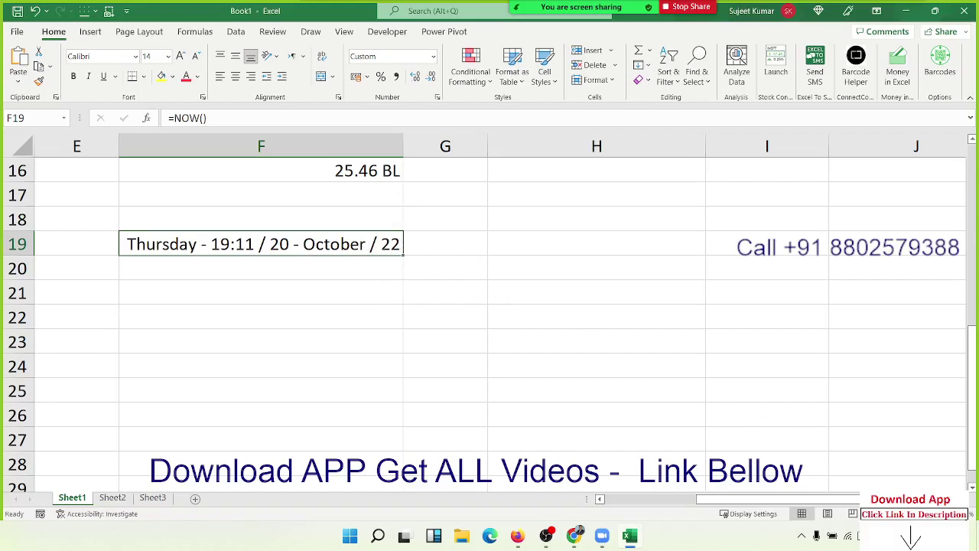
{"action": "left_click", "coordinate": [566, 252]}
{"action": "left_click", "coordinate": [565, 284]}
{"action": "left_click", "coordinate": [270, 241]}
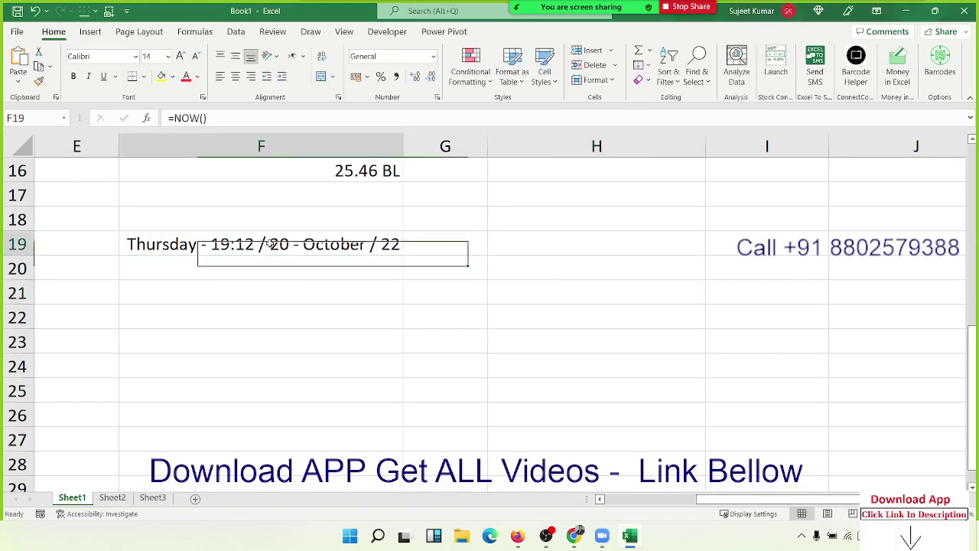
{"action": "left_click_drag", "start_coordinate": [207, 118], "coordinate": [148, 111]}
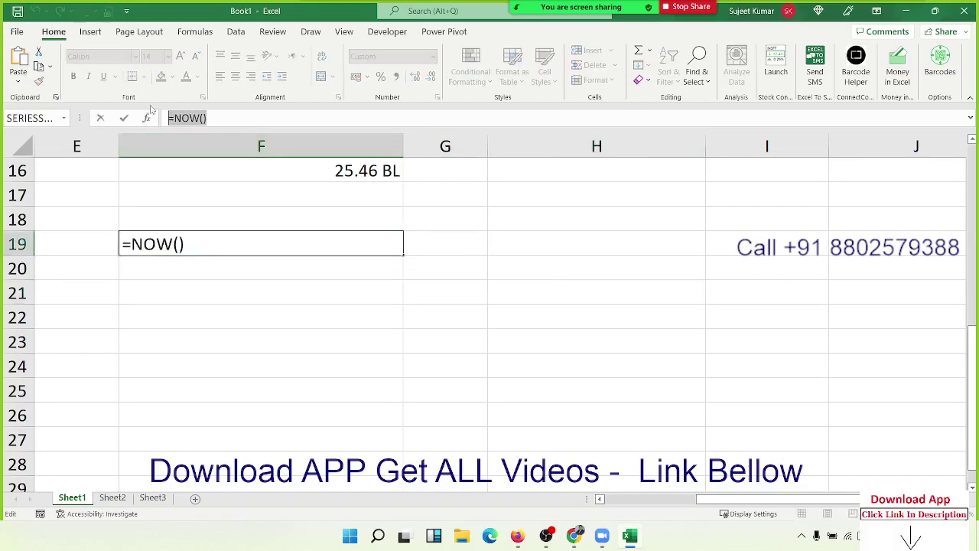
{"action": "left_click", "coordinate": [123, 117]}
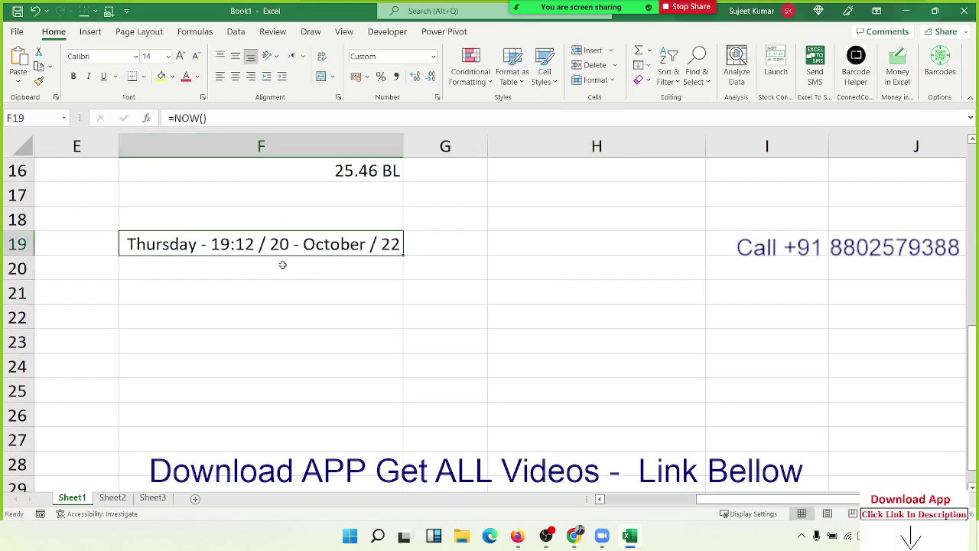
{"action": "double_click", "coordinate": [577, 247]}
{"action": "left_click", "coordinate": [561, 270]}
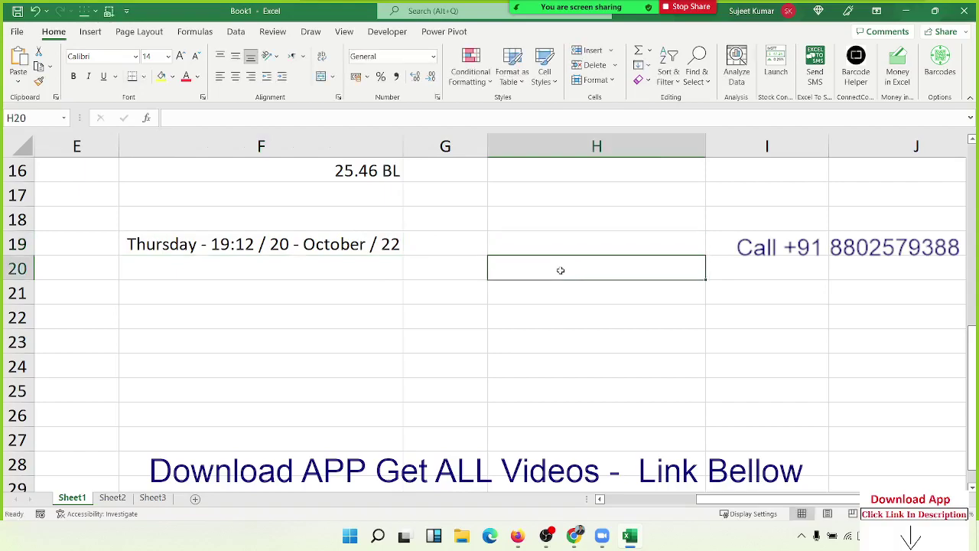
{"action": "type", "text": "25"}
{"action": "key", "text": "Return"}
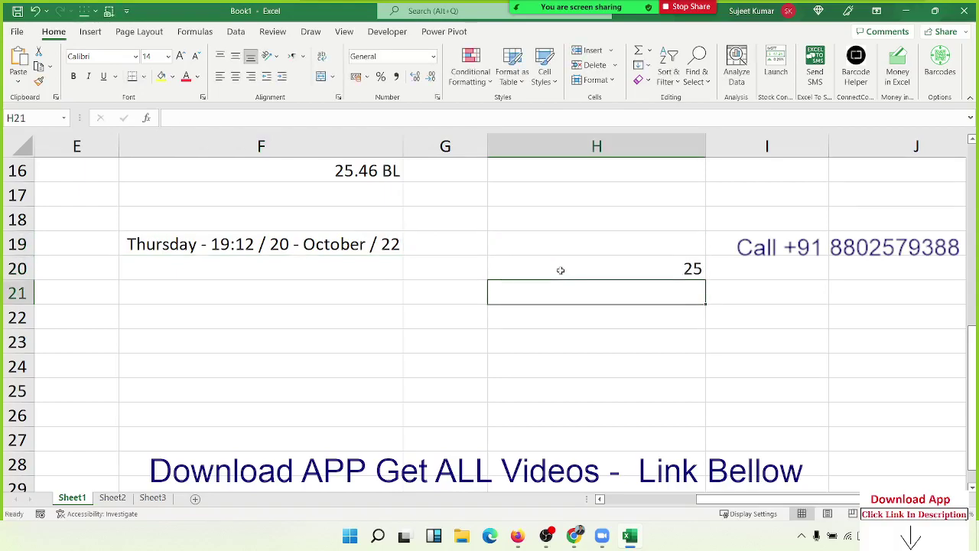
{"action": "left_click", "coordinate": [561, 270]}
{"action": "key", "text": "Delete"}
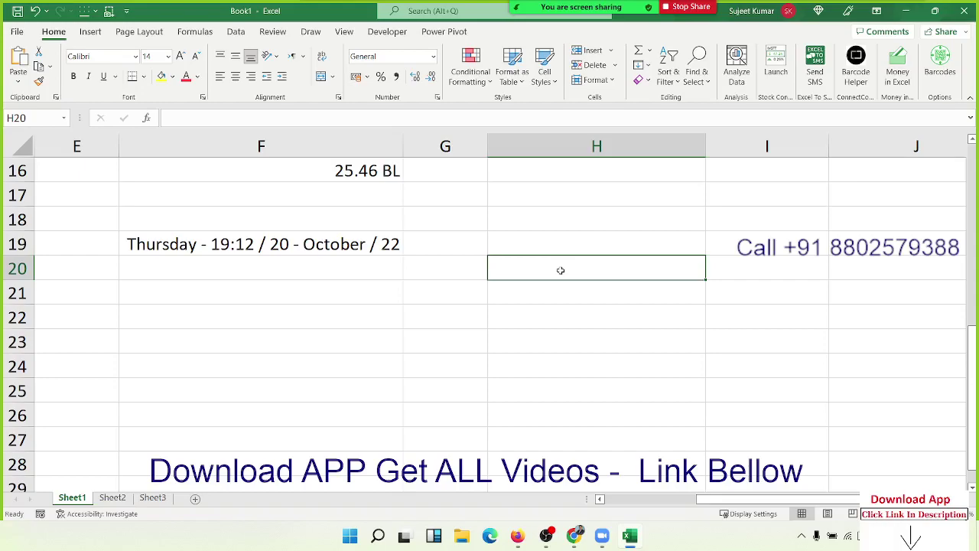
{"action": "left_click_drag", "start_coordinate": [690, 185], "coordinate": [763, 277]}
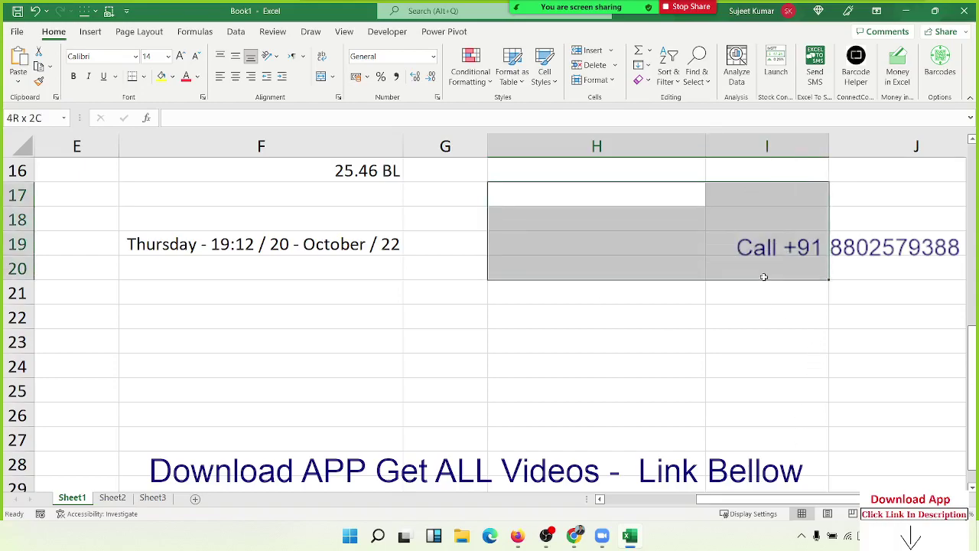
{"action": "left_click", "coordinate": [747, 250]}
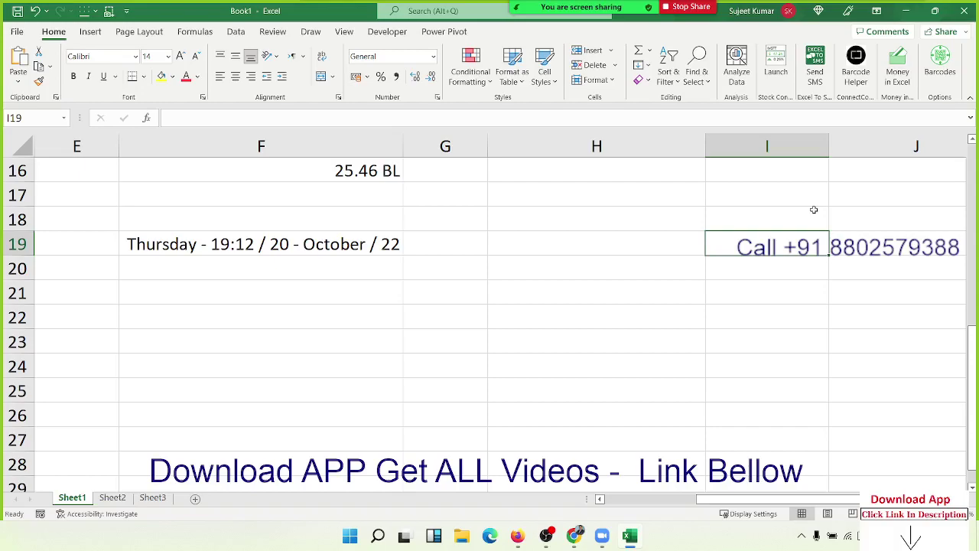
{"action": "left_click", "coordinate": [903, 170]}
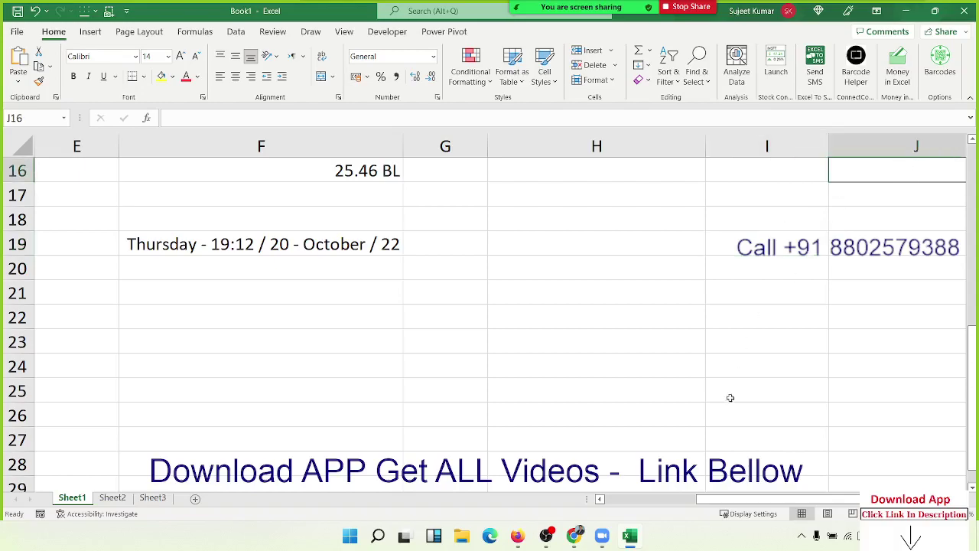
{"action": "mouse_move", "coordinate": [730, 395]}
{"action": "left_mouse_down"}
{"action": "mouse_move", "coordinate": [188, 201]}
{"action": "mouse_move", "coordinate": [169, 167]}
{"action": "left_mouse_up"}
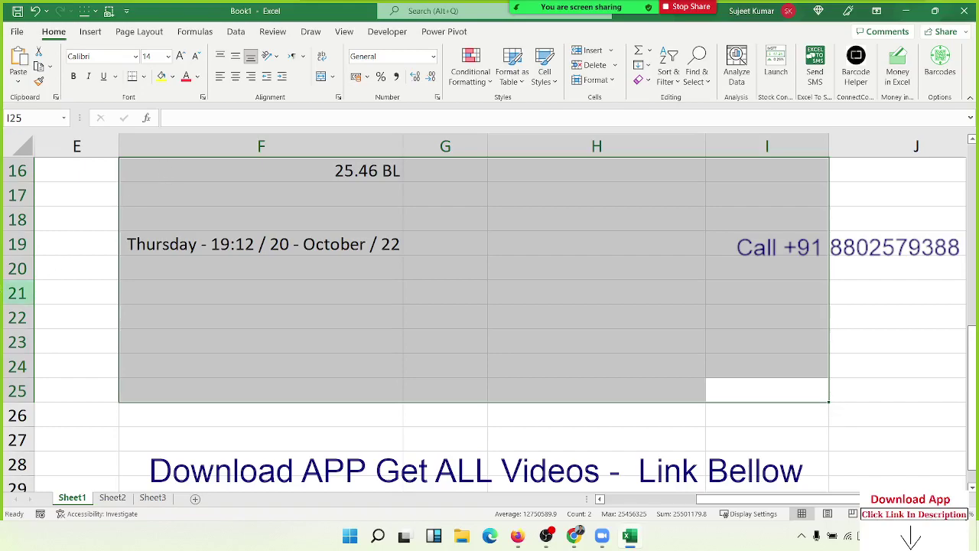
{"action": "key", "text": "F2"}
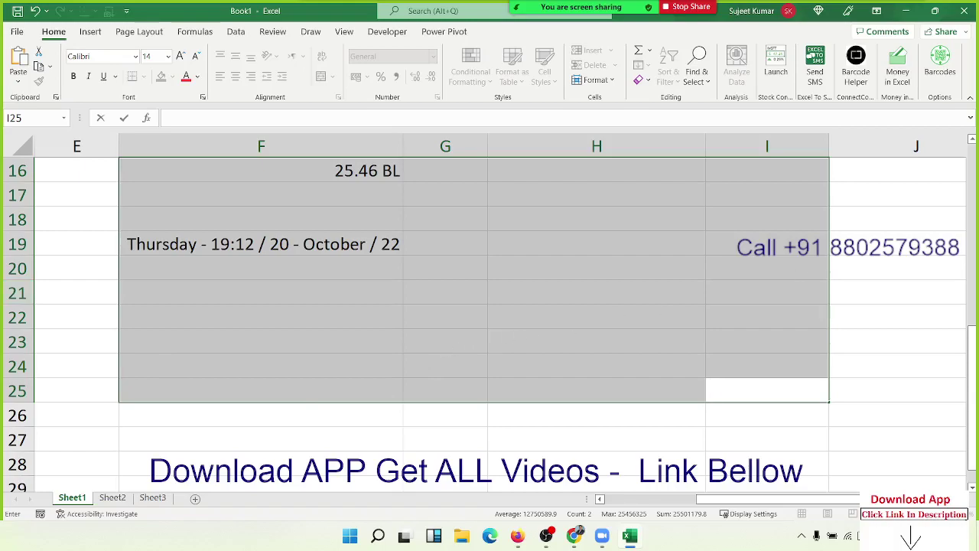
{"action": "left_click", "coordinate": [520, 537]}
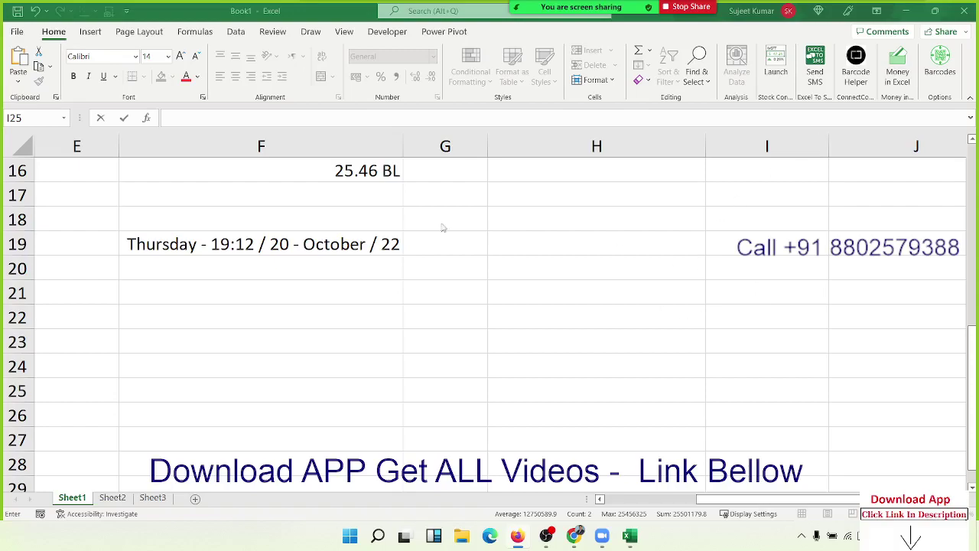
- Enter the duration 37:20 in F21 and inspect its stored value
{"action": "left_click", "coordinate": [323, 303]}
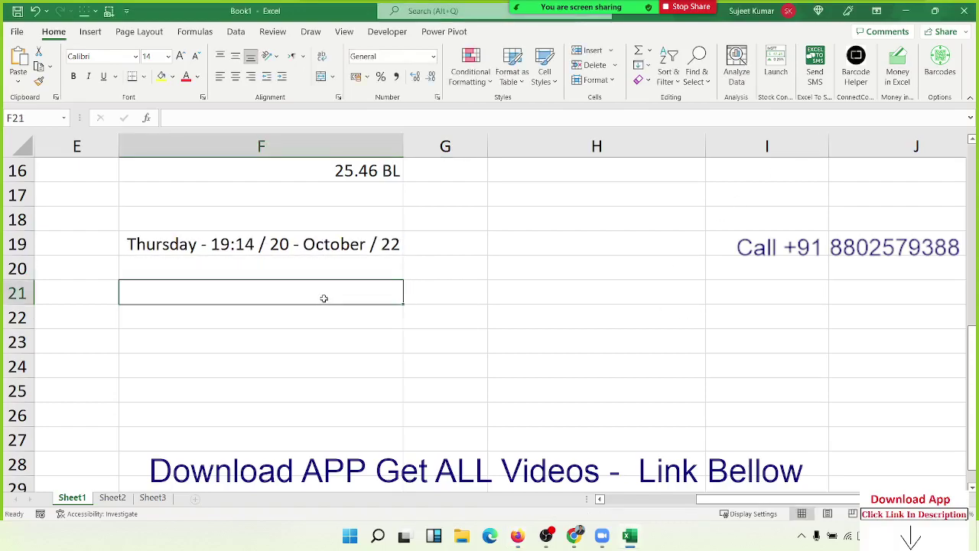
{"action": "type", "text": "37"}
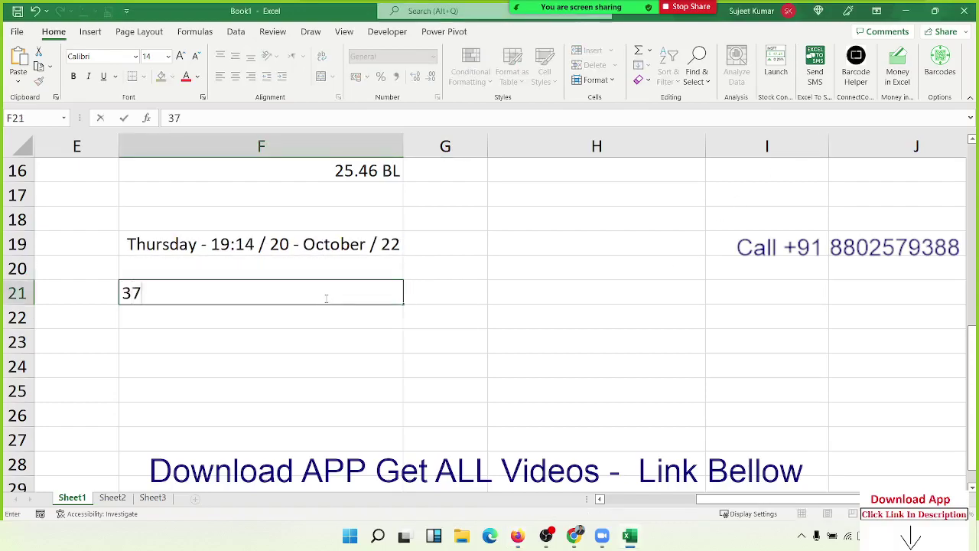
{"action": "type", "text": ":"}
{"action": "type", "text": "20"}
{"action": "key", "text": "Tab"}
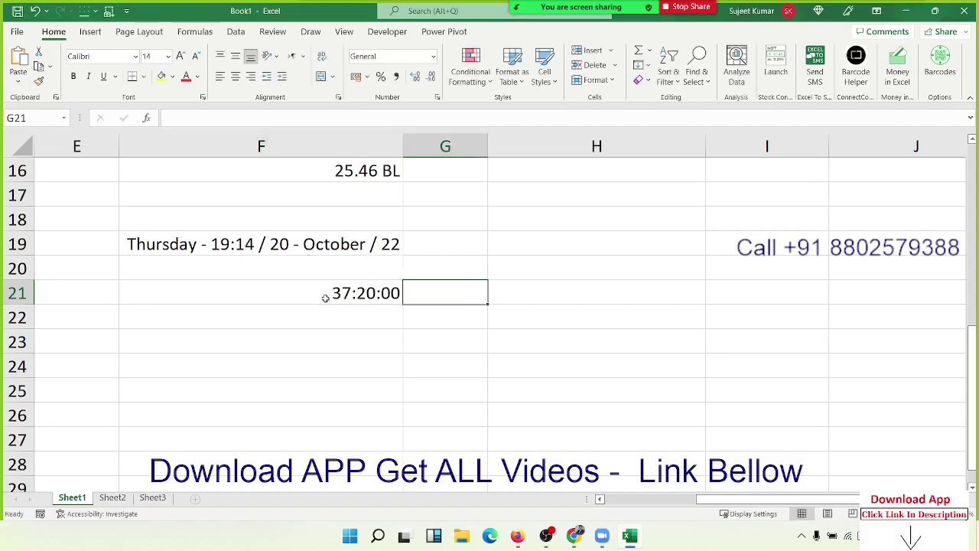
{"action": "left_click", "coordinate": [325, 298]}
{"action": "left_click", "coordinate": [325, 298]}
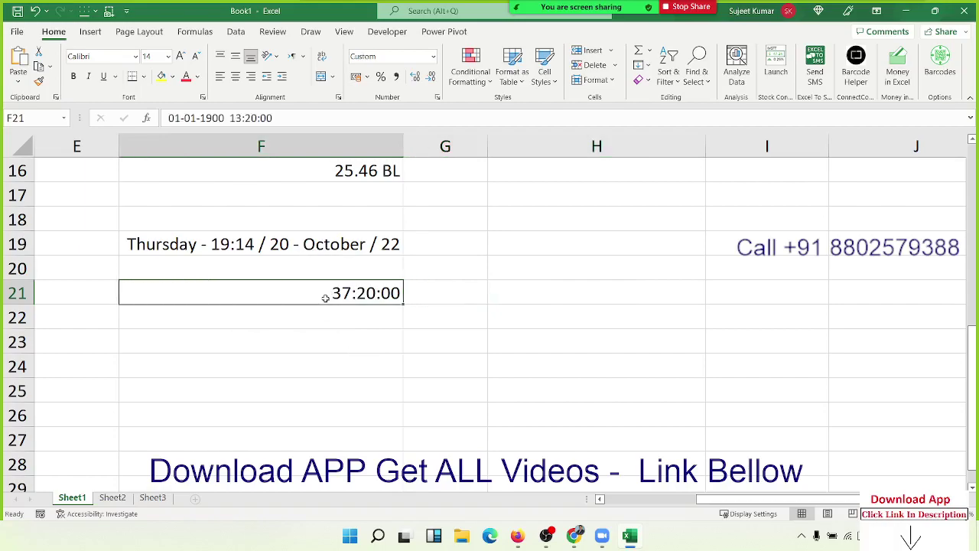
- Test =HOUR(F21) in G21, which returns 13
{"action": "key", "text": "Right"}
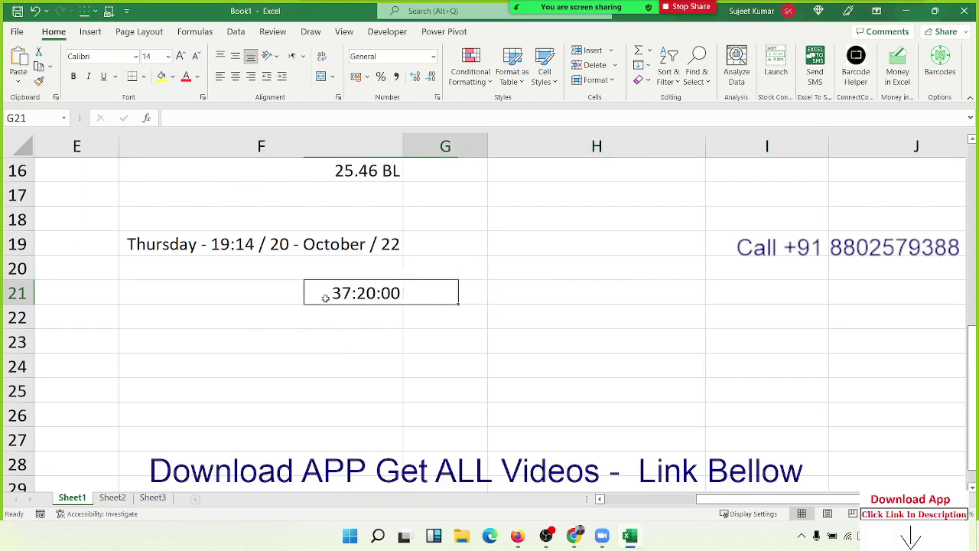
{"action": "key", "text": "Right"}
{"action": "key", "text": "Up"}
{"action": "key", "text": "Down"}
{"action": "key", "text": "Left"}
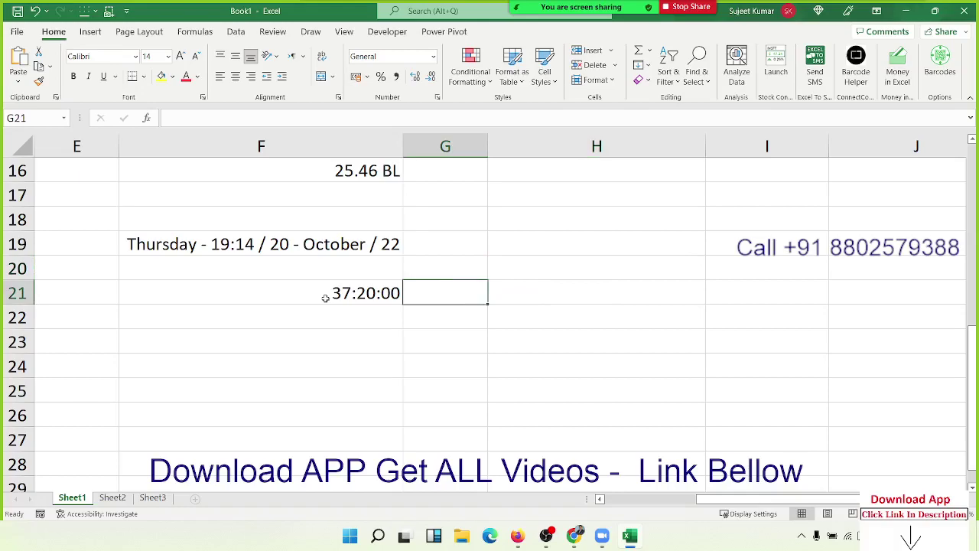
{"action": "type", "text": "=ho"}
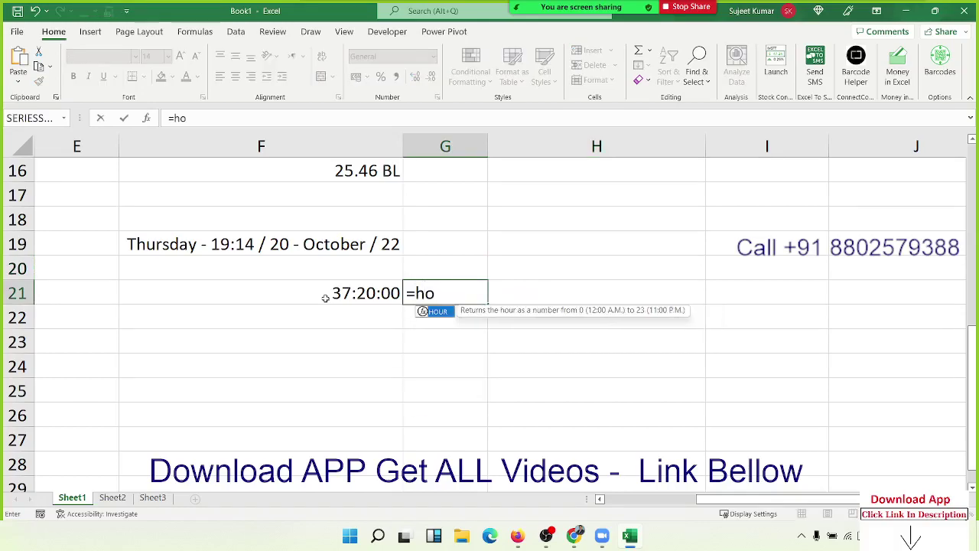
{"action": "key", "text": "Tab"}
{"action": "key", "text": "Left"}
{"action": "key", "text": "Return"}
{"action": "key", "text": "Up"}
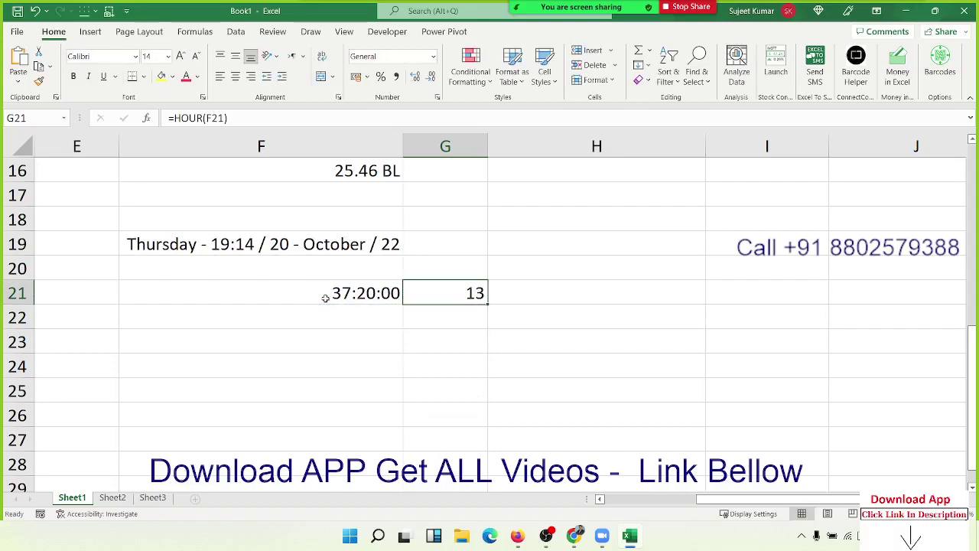
- Clear G21's trial values and enter the rate 200 in H20
{"action": "key", "text": "Delete"}
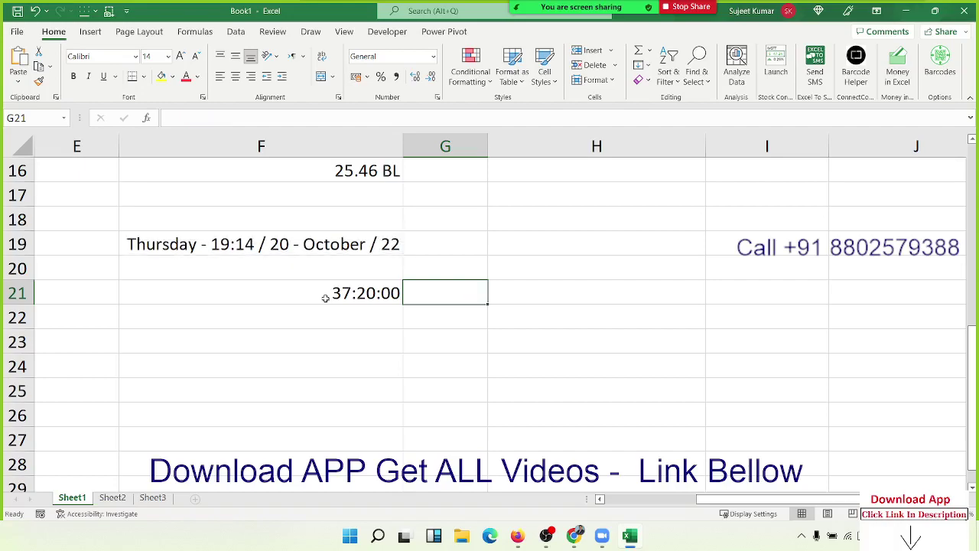
{"action": "type", "text": "37"}
{"action": "key", "text": "Return"}
{"action": "key", "text": "Up"}
{"action": "key", "text": "Delete"}
{"action": "key", "text": "Right"}
{"action": "key", "text": "Up"}
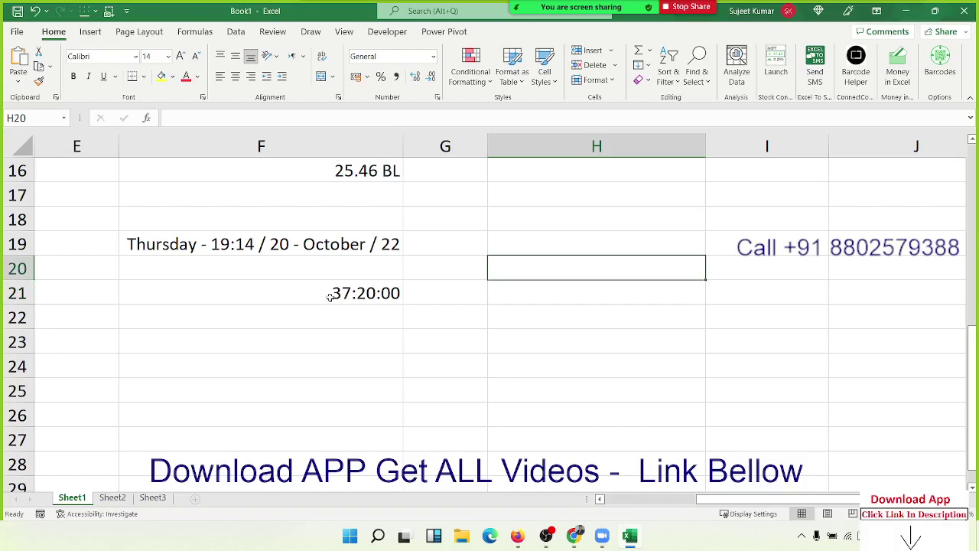
{"action": "type", "text": "200"}
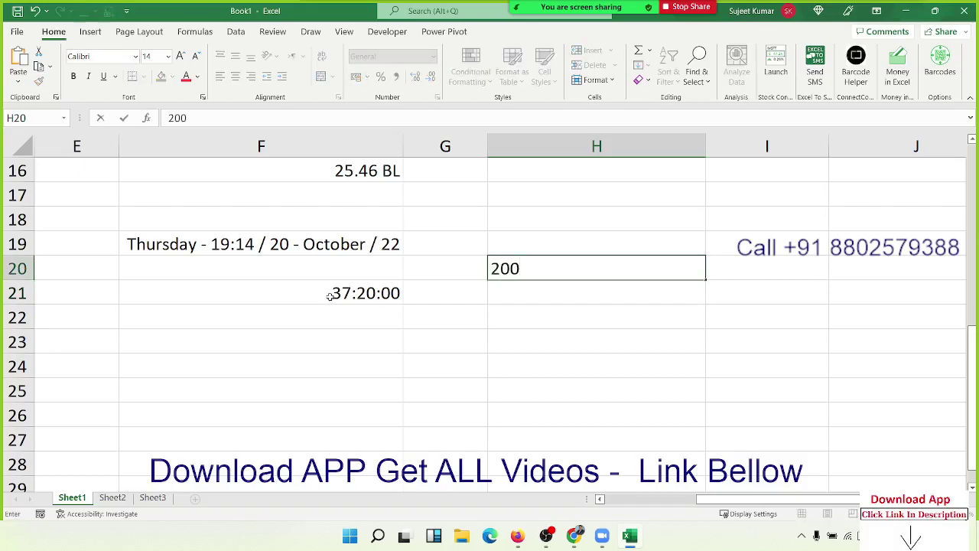
{"action": "key", "text": "Return"}
- Try =F21*H20 in G21 (7466:40:00), view it as a number, then delete it
{"action": "key", "text": "Left"}
{"action": "key", "text": "Left"}
{"action": "key", "text": "Right"}
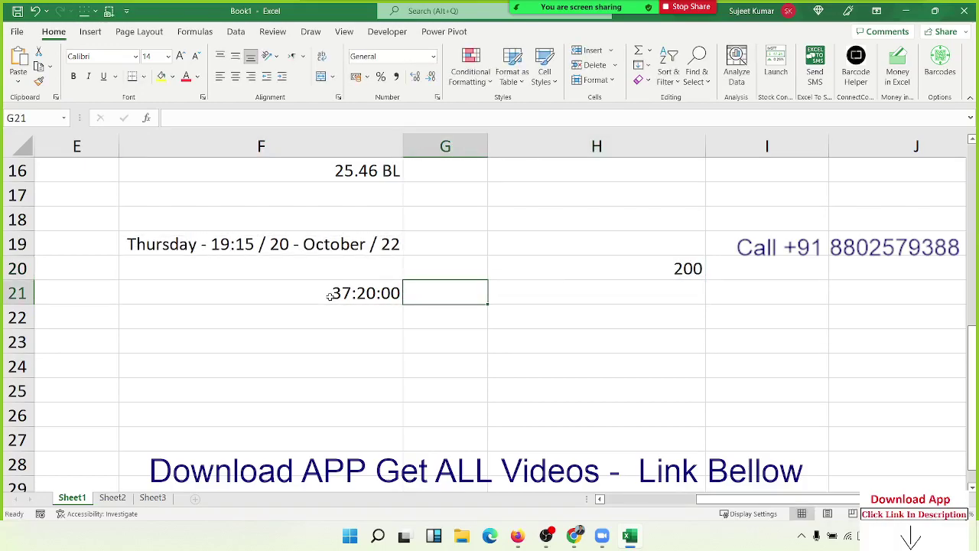
{"action": "type", "text": "="}
{"action": "key", "text": "Left"}
{"action": "type", "text": "*"}
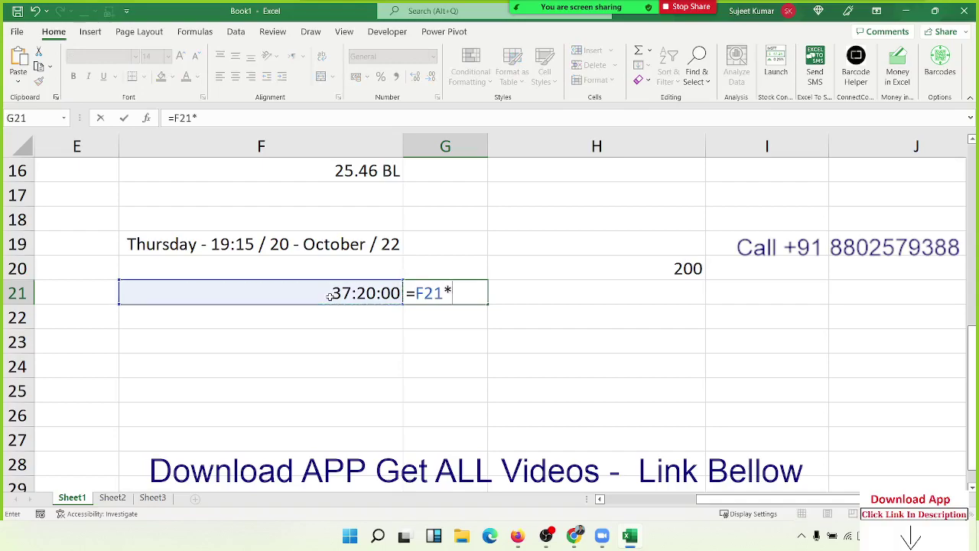
{"action": "key", "text": "Up"}
{"action": "key", "text": "Right"}
{"action": "key", "text": "Right"}
{"action": "key", "text": "Left"}
{"action": "key", "text": "Return"}
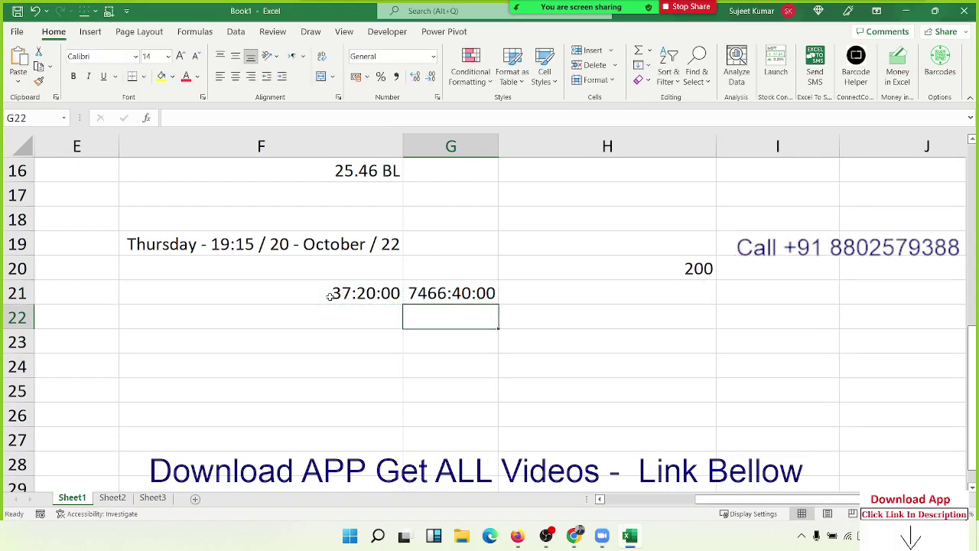
{"action": "key", "text": "Up"}
{"action": "key", "text": "ctrl+shift+grave"}
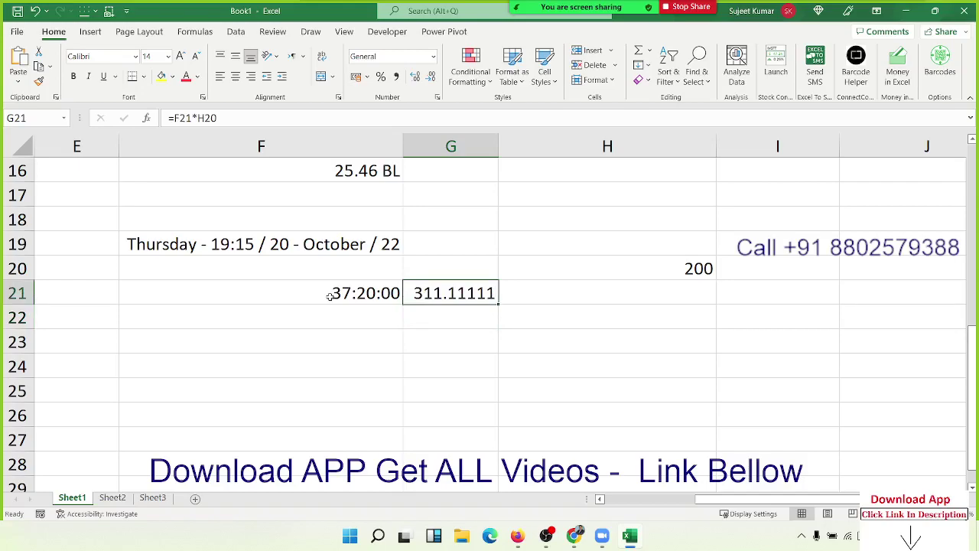
{"action": "key", "text": "Delete"}
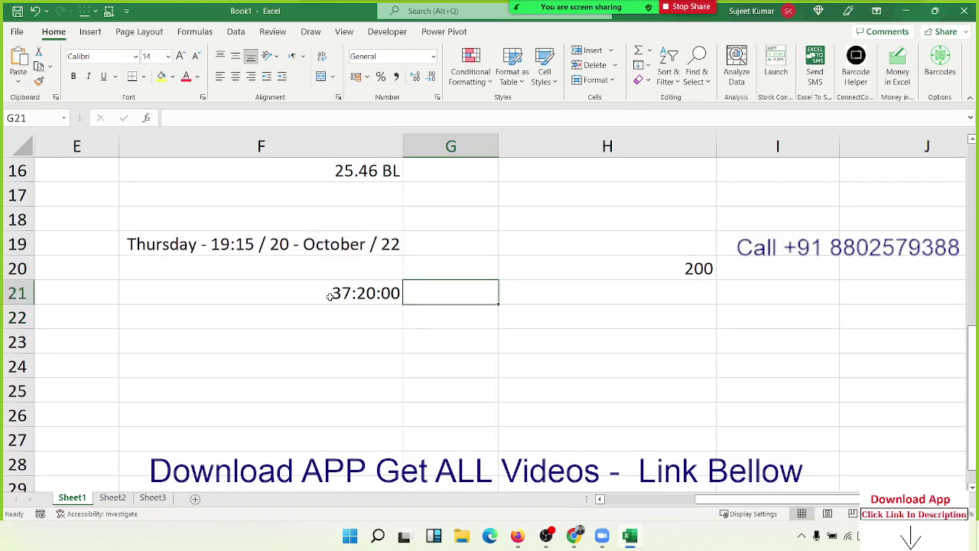
- Try =37*200 in H21 giving 7400, then delete it and move to F22
{"action": "key", "text": "Down"}
{"action": "key", "text": "Right"}
{"action": "key", "text": "Up"}
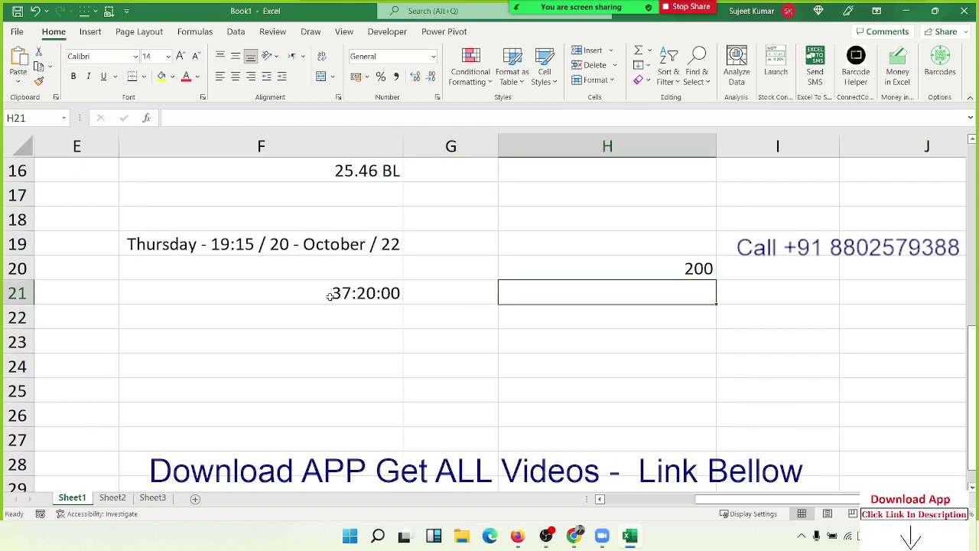
{"action": "type", "text": "=37*"}
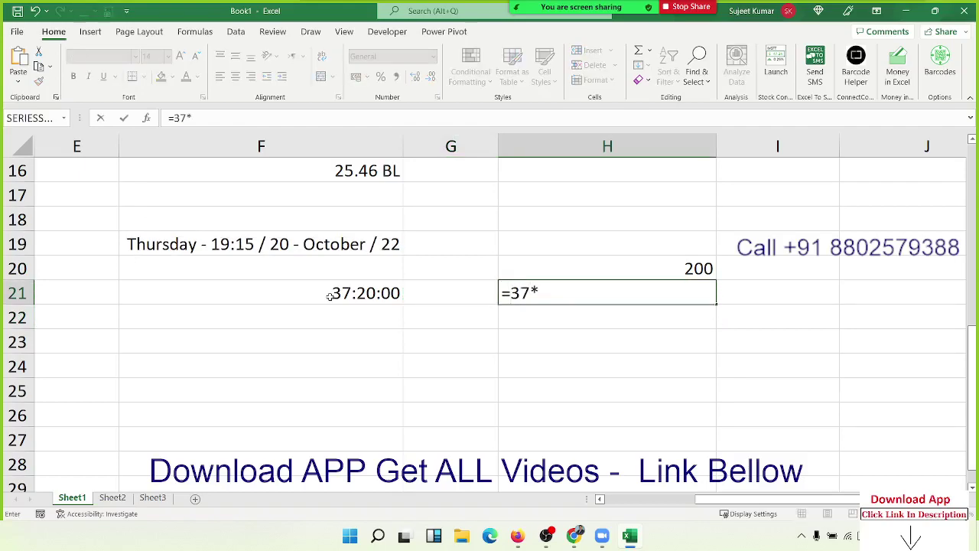
{"action": "type", "text": "20"}
{"action": "key", "text": "BackSpace"}
{"action": "key", "text": "BackSpace"}
{"action": "type", "text": "200"}
{"action": "key", "text": "Return"}
{"action": "key", "text": "Up"}
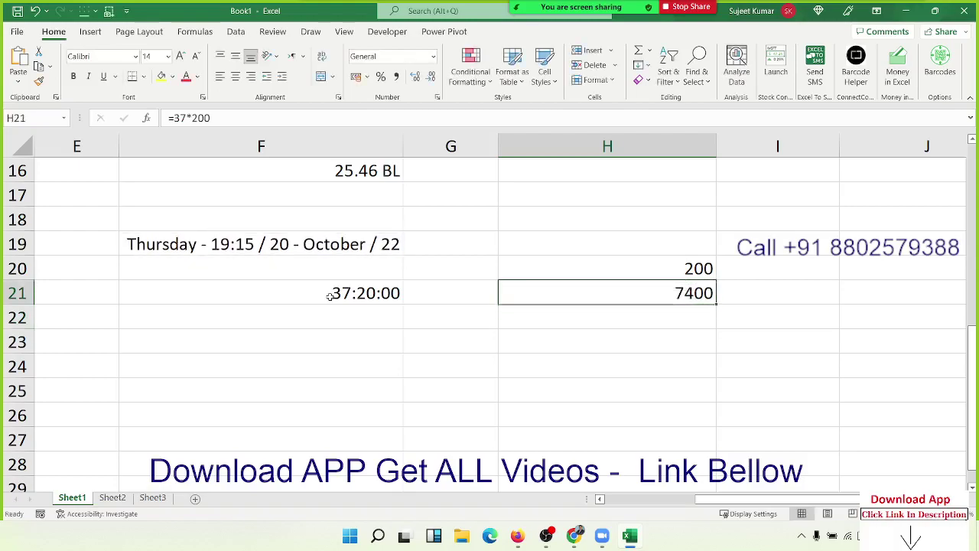
{"action": "key", "text": "Delete"}
{"action": "left_click", "coordinate": [329, 296]}
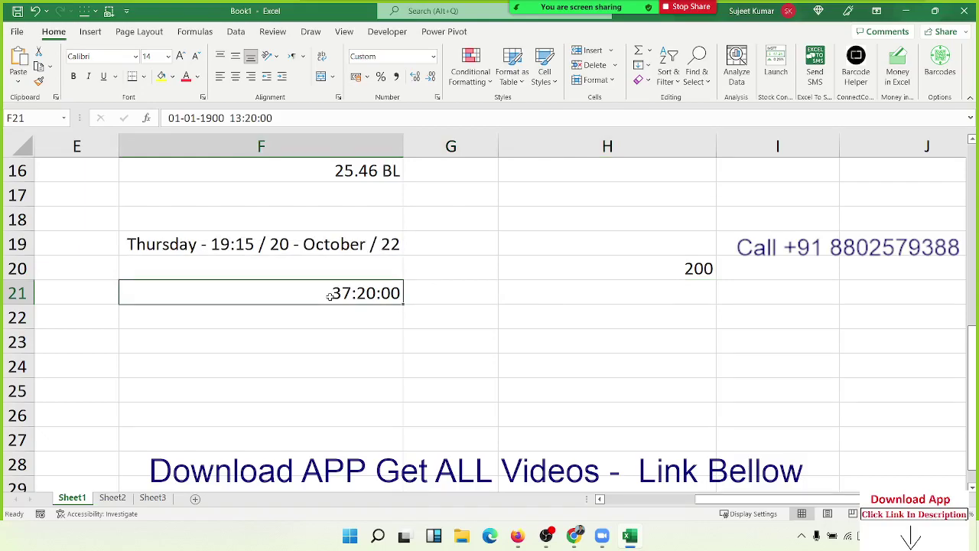
{"action": "key", "text": "Down"}
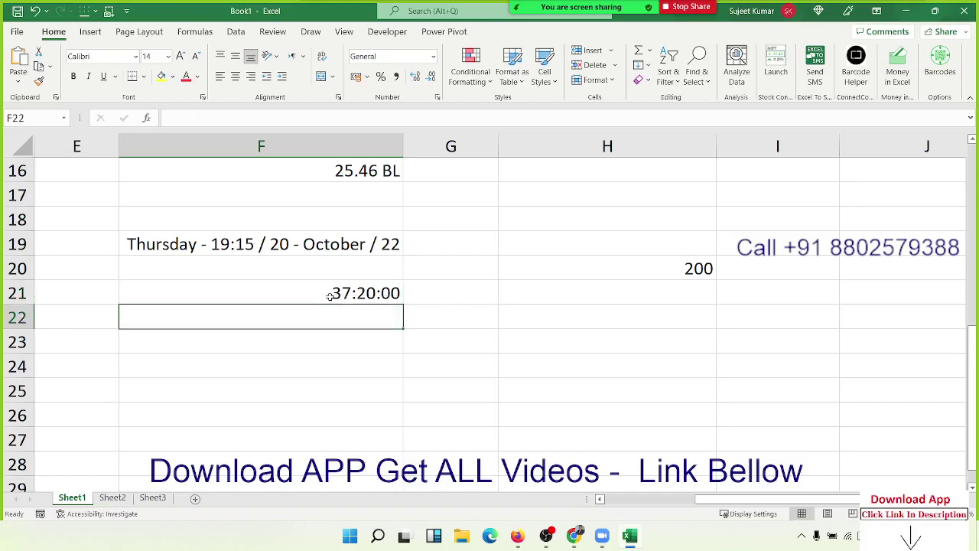
- Add the note 244=1d in F22
{"action": "type", "text": "24-"}
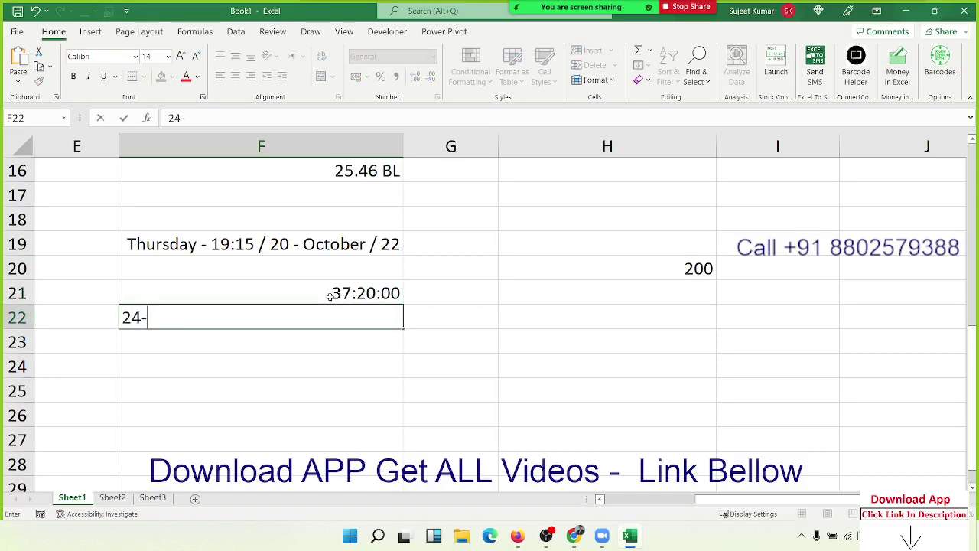
{"action": "key", "text": "BackSpace"}
{"action": "type", "text": "4"}
{"action": "type", "text": "=1d"}
{"action": "key", "text": "Return"}
{"action": "left_click", "coordinate": [330, 296]}
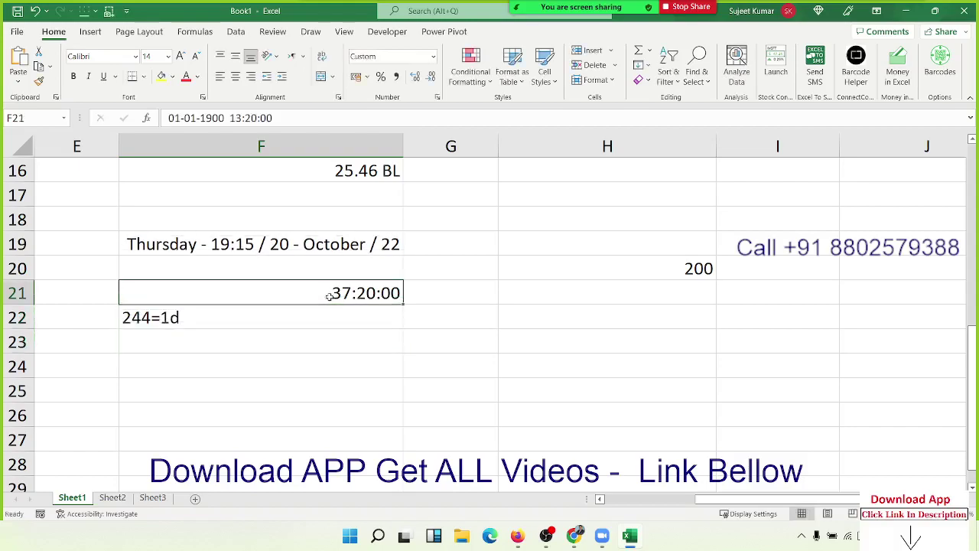
{"action": "double_click", "coordinate": [223, 117]}
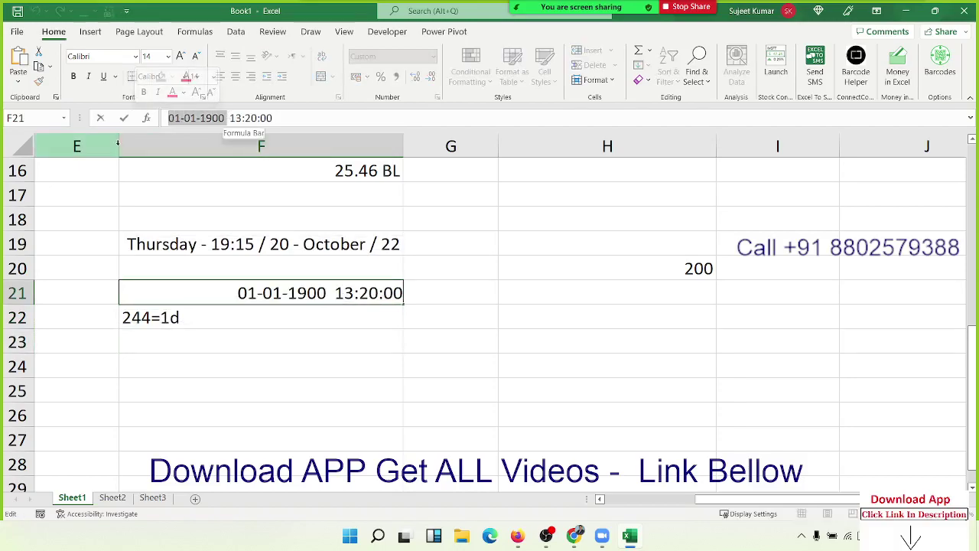
{"action": "left_click_drag", "start_coordinate": [235, 118], "coordinate": [267, 117]}
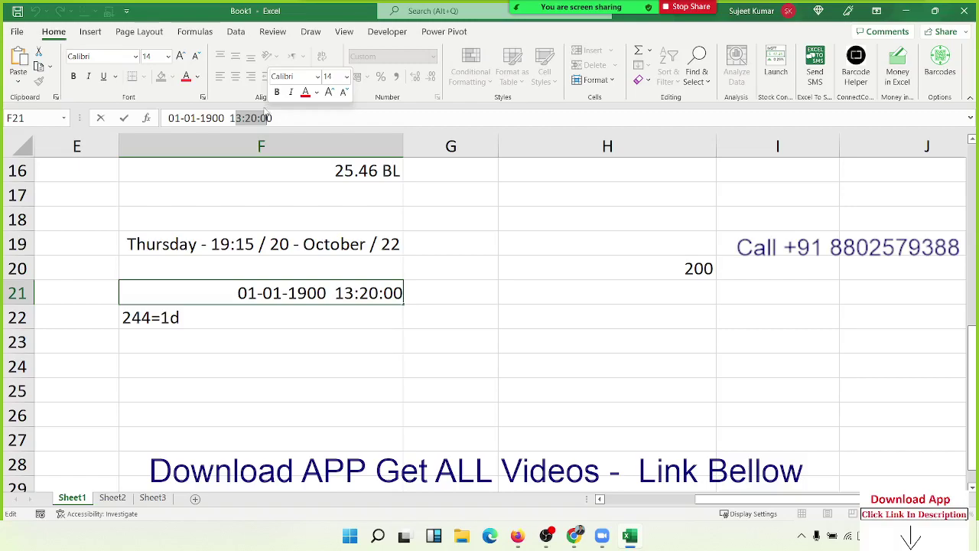
{"action": "key", "text": "Escape"}
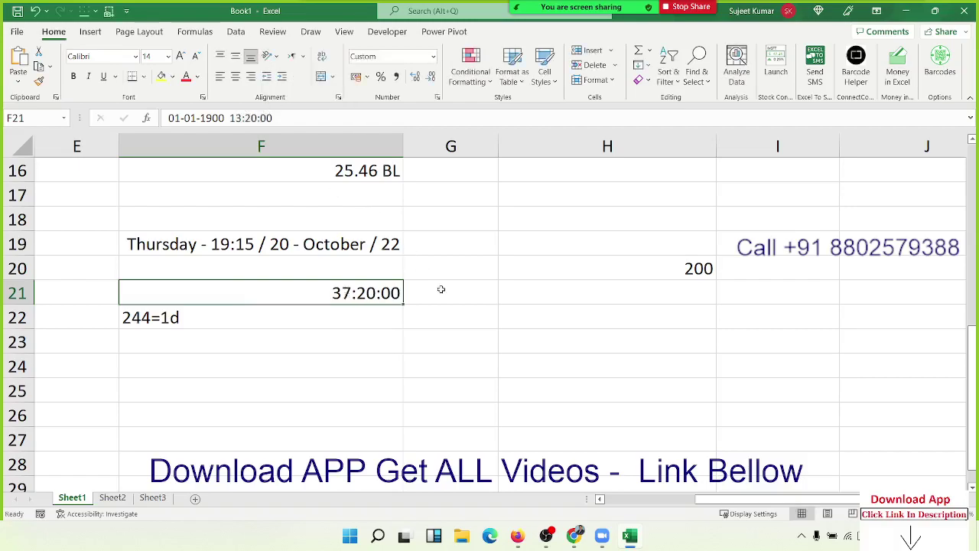
{"action": "left_click", "coordinate": [442, 288]}
- Enter =TEXT(F21,"[h]") in G21 to show 37 hours
{"action": "type", "text": "e"}
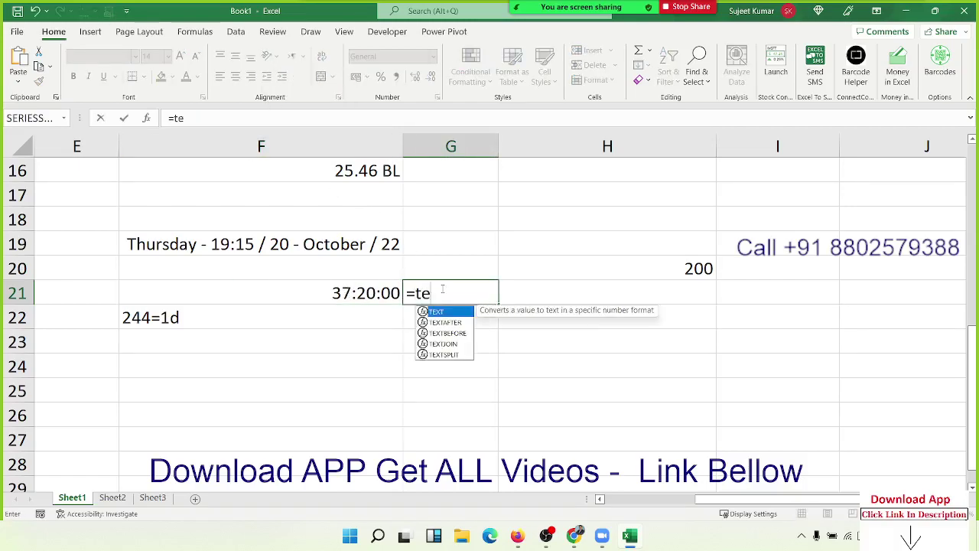
{"action": "key", "text": "Tab"}
{"action": "key", "text": "Left"}
{"action": "type", "text": ","}
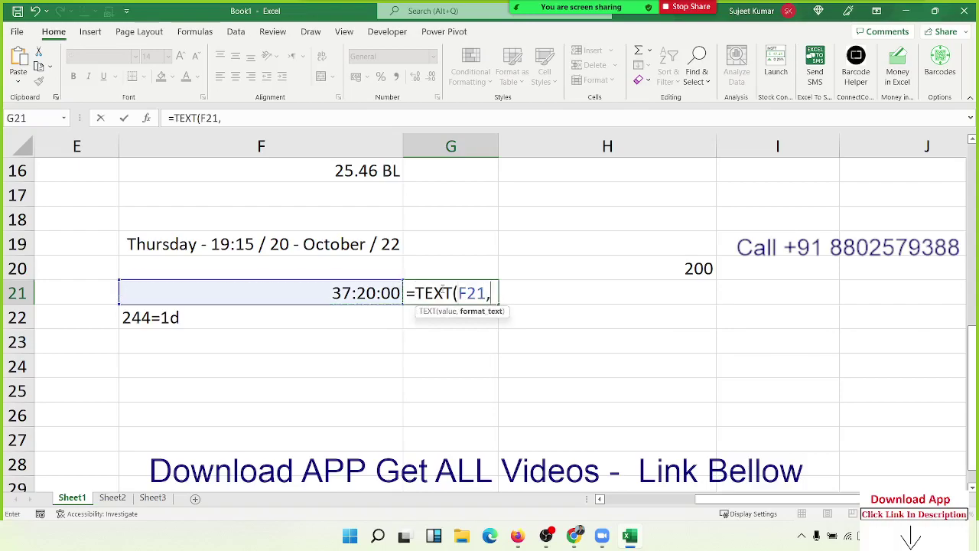
{"action": "type", "text": "\""}
{"action": "type", "text": "[h]"}
{"action": "type", "text": "\")"}
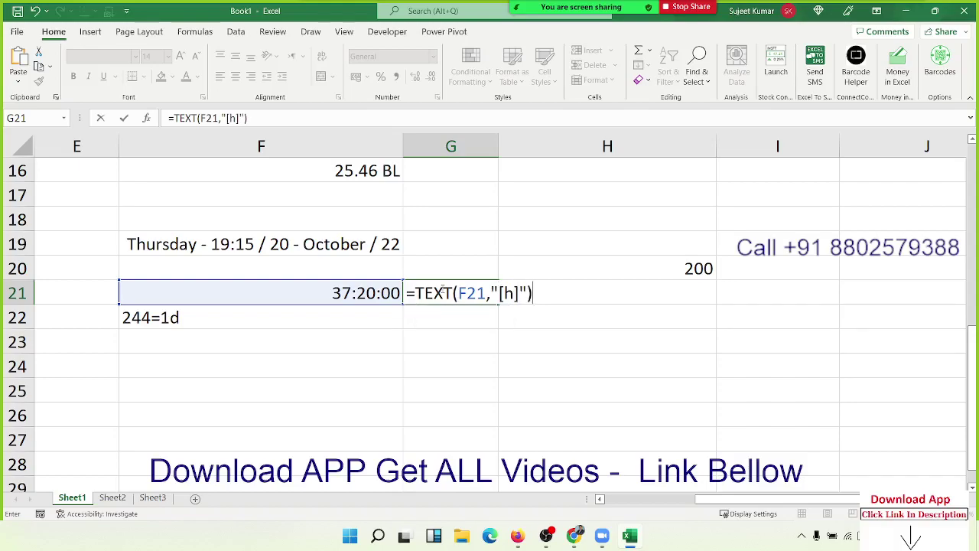
{"action": "key", "text": "Return"}
{"action": "left_click", "coordinate": [442, 288]}
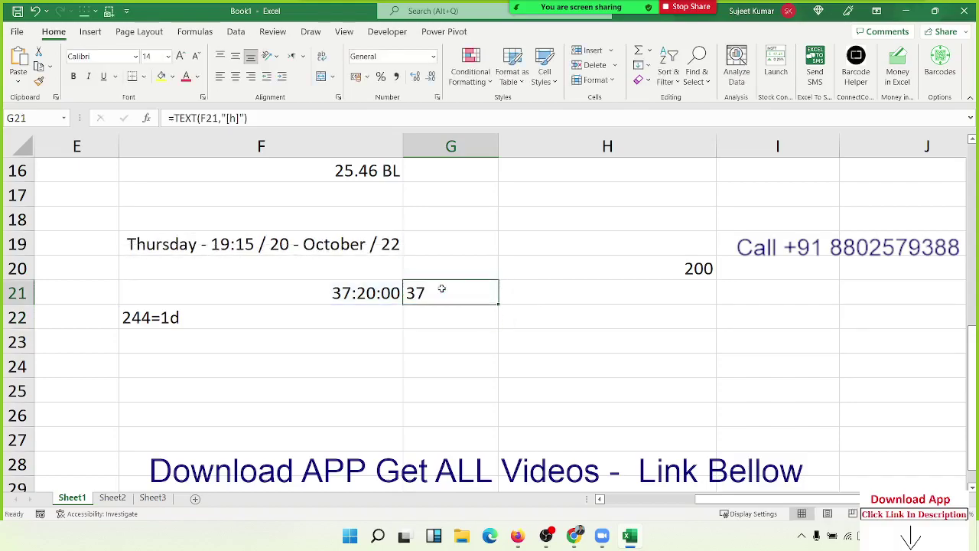
- Enter =G21*H20 in H21, giving 7400
{"action": "key", "text": "Right"}
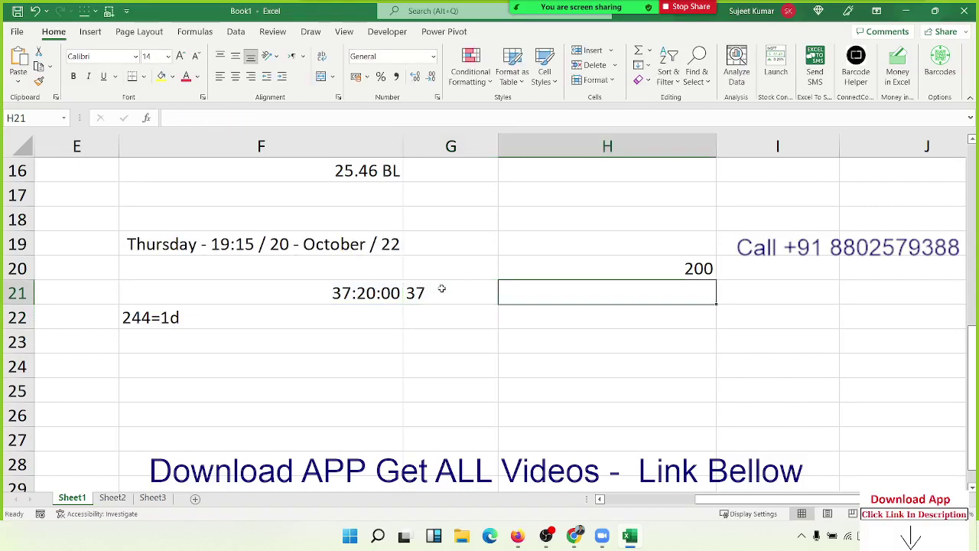
{"action": "type", "text": "="}
{"action": "left_click", "coordinate": [441, 289]}
{"action": "type", "text": "*"}
{"action": "key", "text": "Up"}
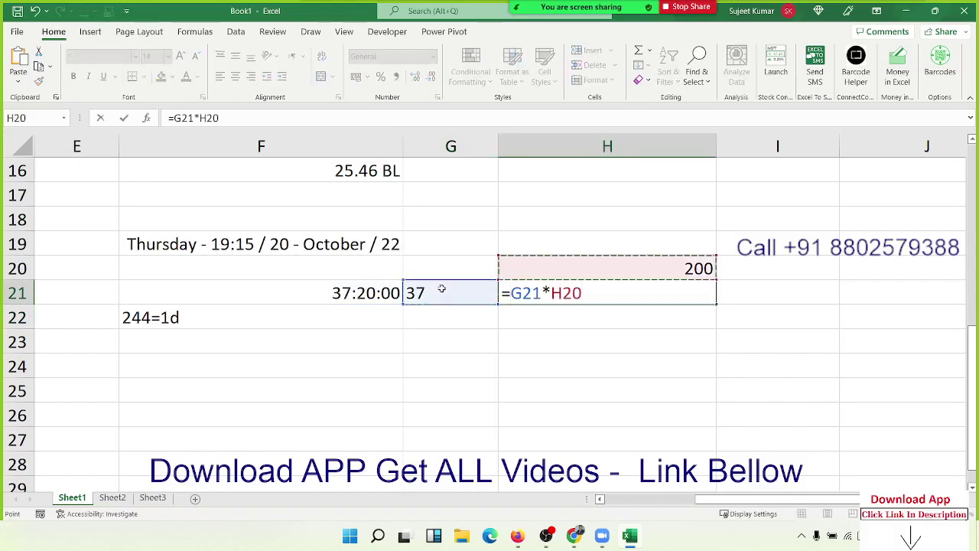
{"action": "key", "text": "Return"}
{"action": "key", "text": "Up"}
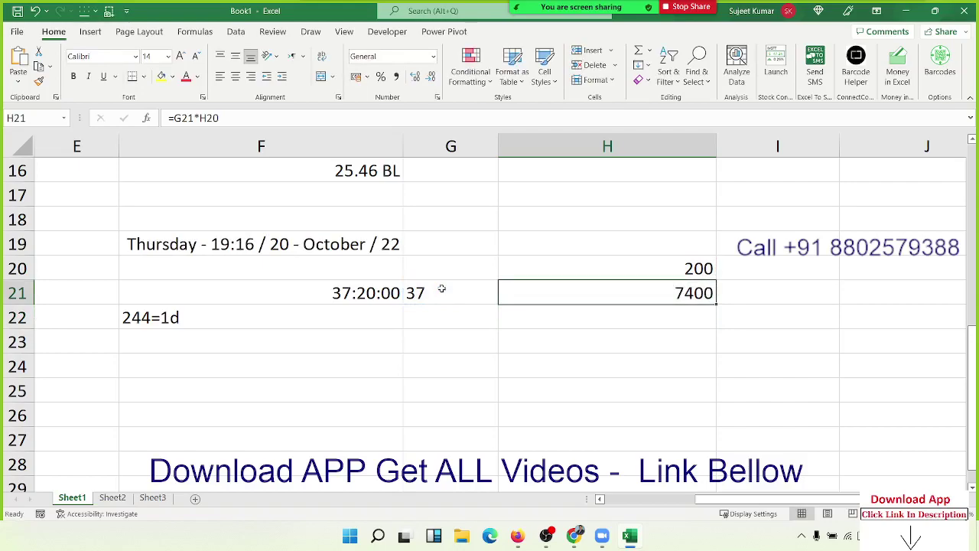
- Review the "[h]" code in G21's TEXT formula, keeping it at 37
{"action": "left_click", "coordinate": [441, 289]}
{"action": "double_click", "coordinate": [442, 288]}
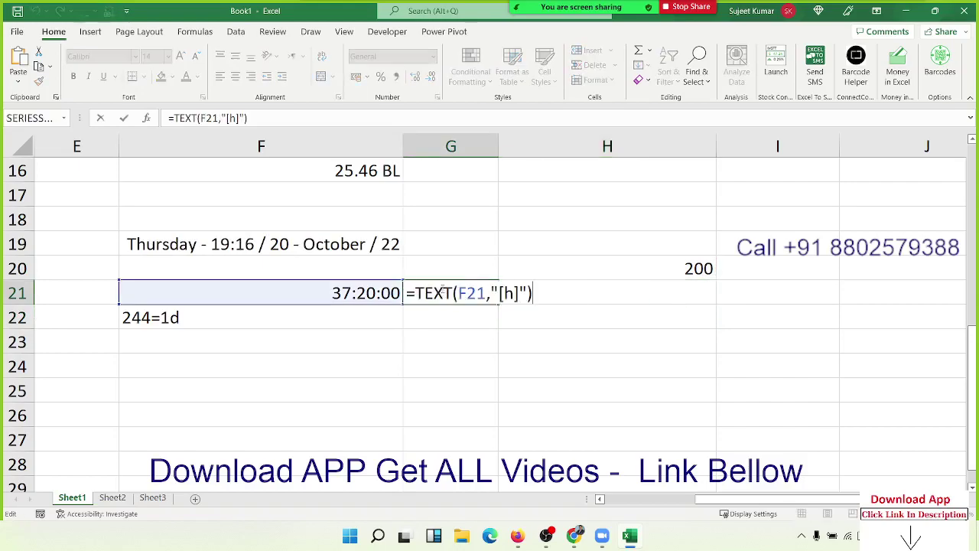
{"action": "key", "text": "Left"}
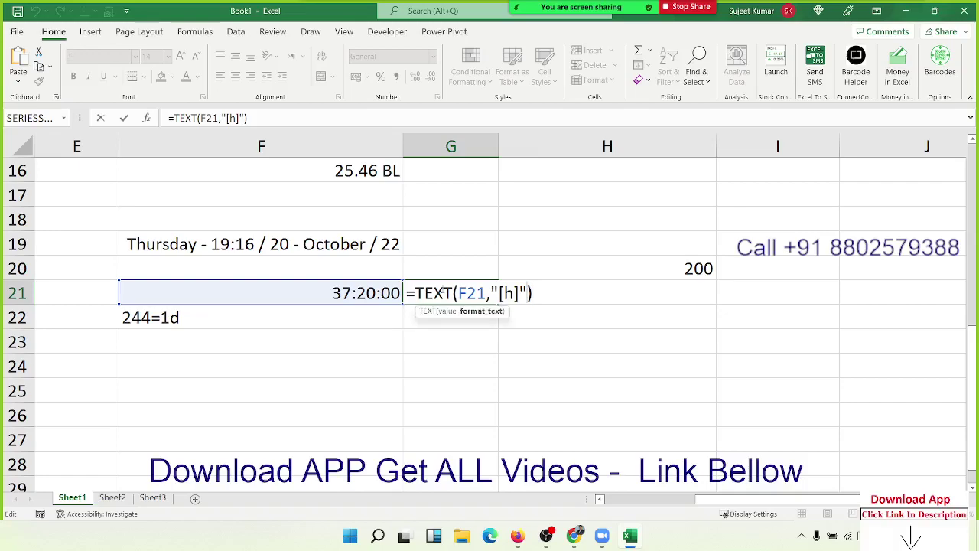
{"action": "key", "text": "shift+Left"}
{"action": "key", "text": "shift+Left"}
{"action": "key", "text": "shift+Left"}
{"action": "key", "text": "shift+Left"}
{"action": "key", "text": "shift+Left"}
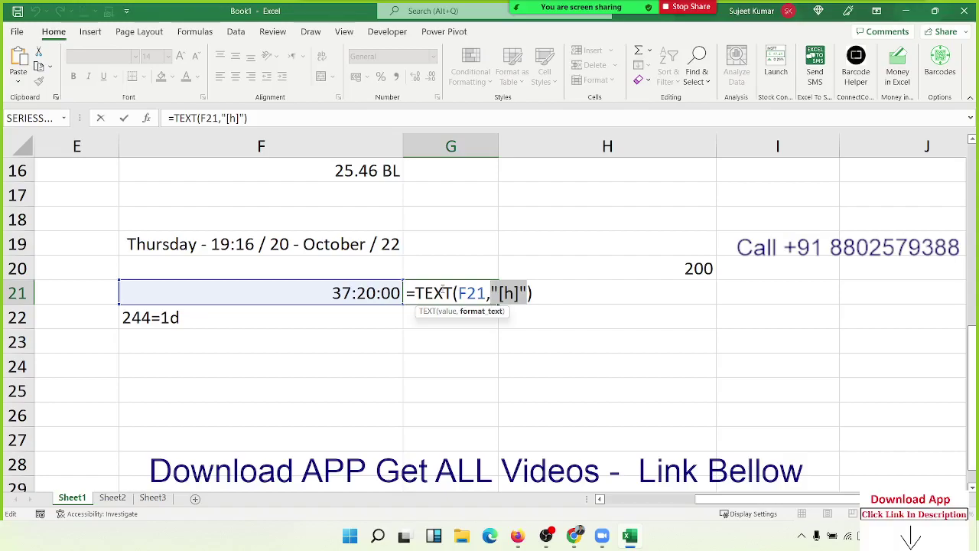
{"action": "key", "text": "ctrl+Return"}
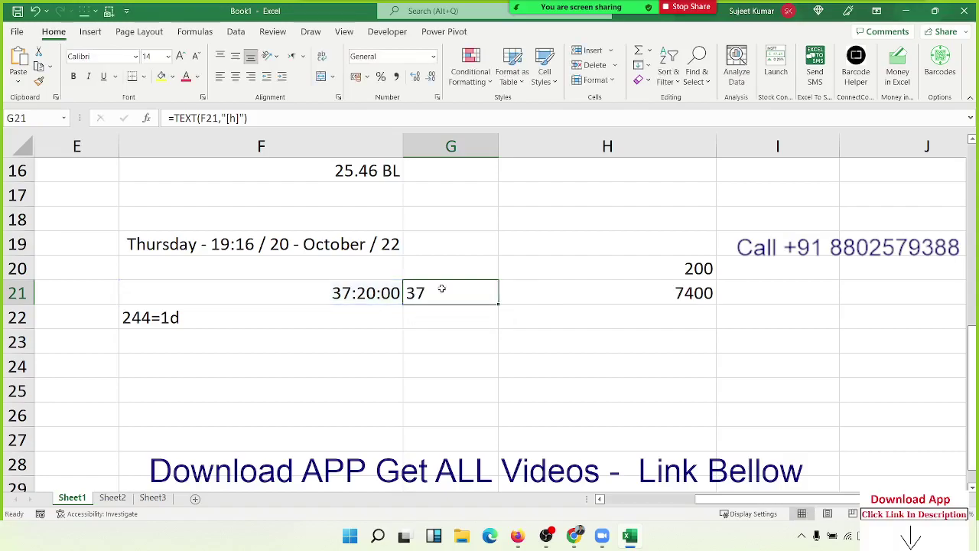
- Replace the 200 rate in H20 with the note 10=2mt and clear H21's #VALUE!
{"action": "key", "text": "Right"}
{"action": "key", "text": "Right"}
{"action": "key", "text": "Up"}
{"action": "key", "text": "Left"}
{"action": "key", "text": "Delete"}
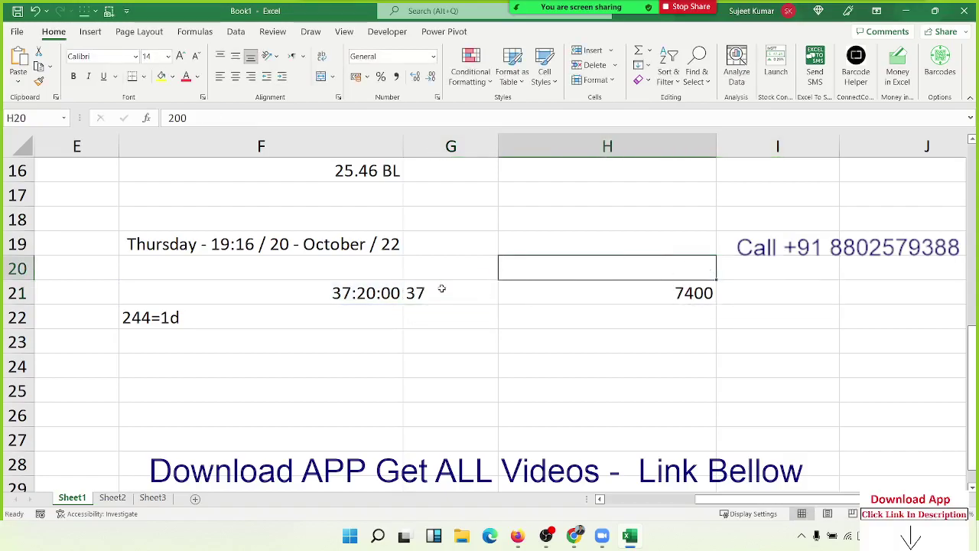
{"action": "type", "text": "10"}
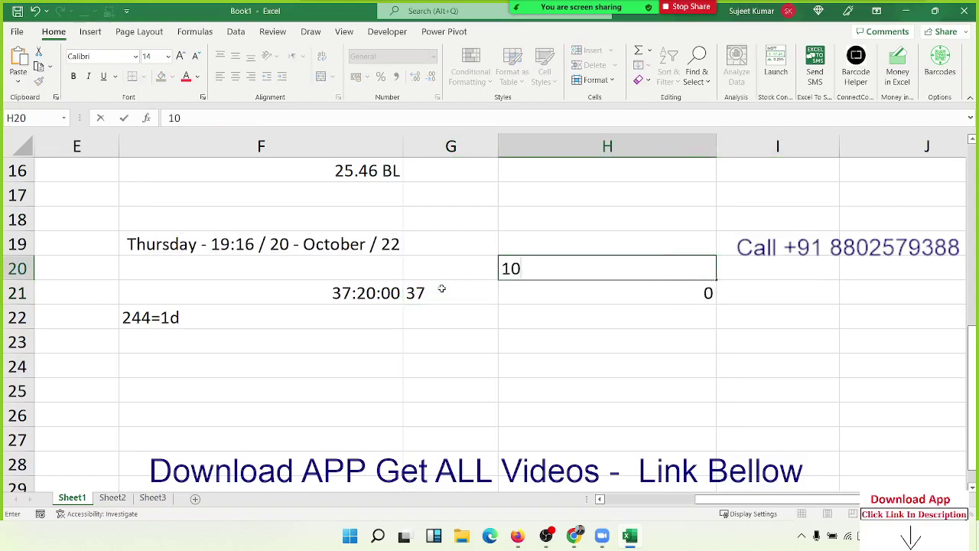
{"action": "type", "text": "-"}
{"action": "key", "text": "BackSpace"}
{"action": "type", "text": "="}
{"action": "type", "text": "2mt"}
{"action": "key", "text": "Return"}
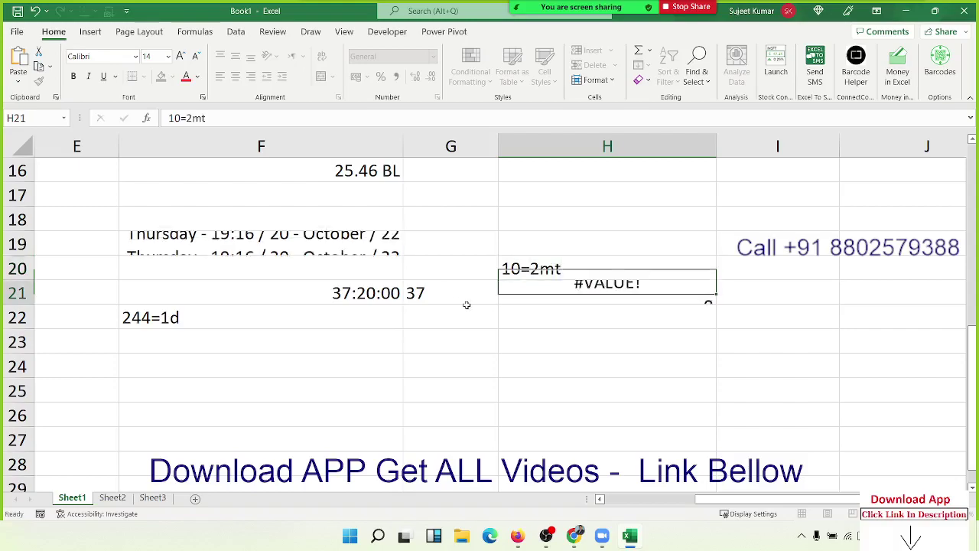
{"action": "key", "text": "Delete"}
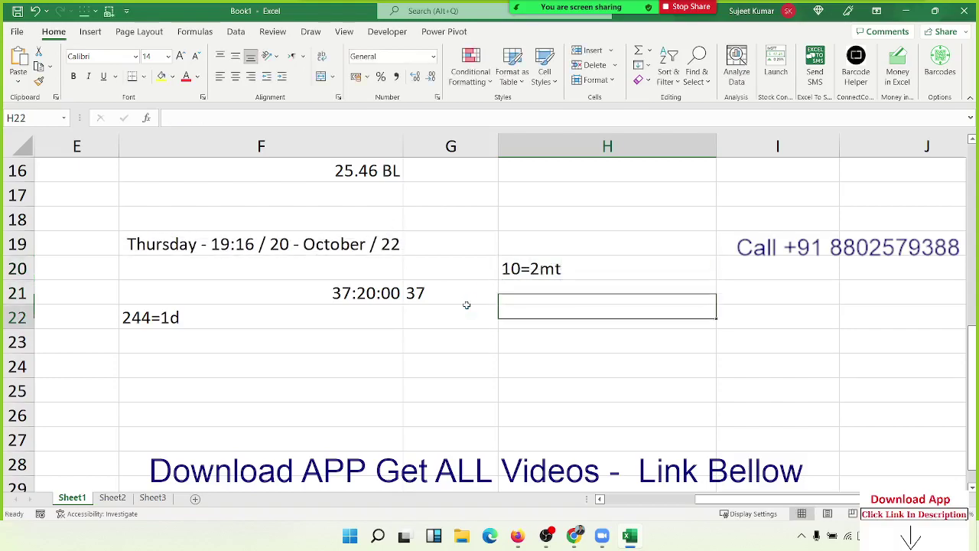
- Change G21's format code to "[m]" so it shows 2240 minutes
{"action": "left_click", "coordinate": [468, 306]}
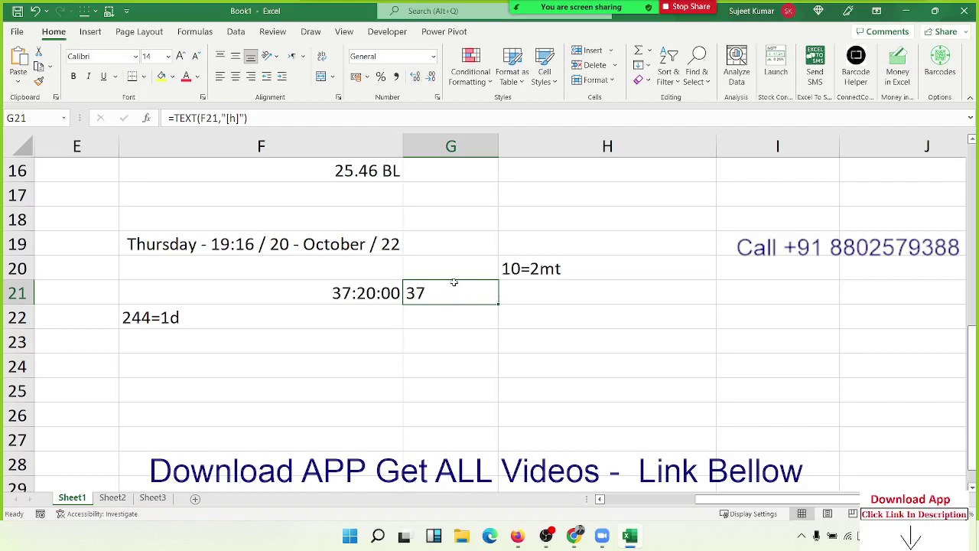
{"action": "double_click", "coordinate": [454, 284]}
{"action": "left_click", "coordinate": [520, 293]}
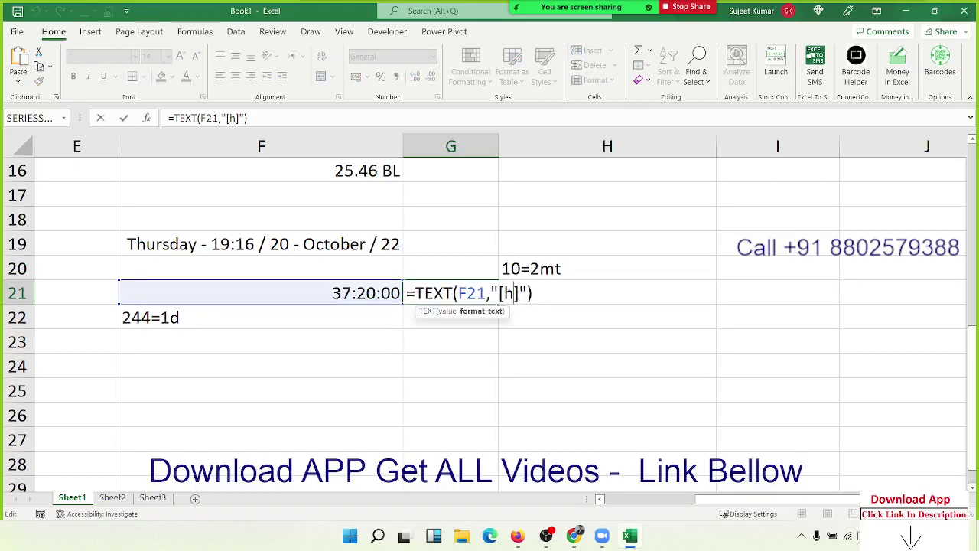
{"action": "key", "text": "BackSpace"}
{"action": "type", "text": "m"}
{"action": "key", "text": "Return"}
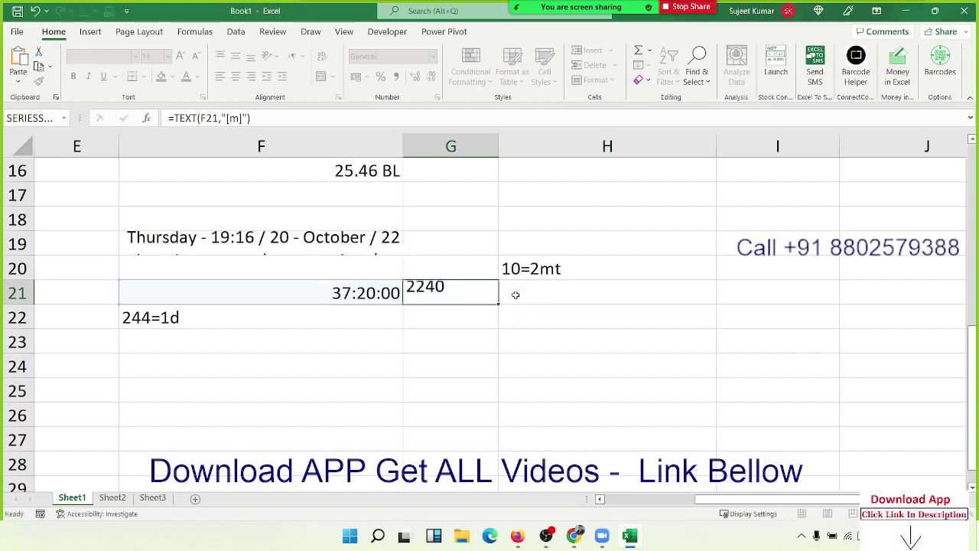
{"action": "key", "text": "Up"}
- Enter =G21/2 in H21, giving 1120
{"action": "left_click", "coordinate": [516, 295]}
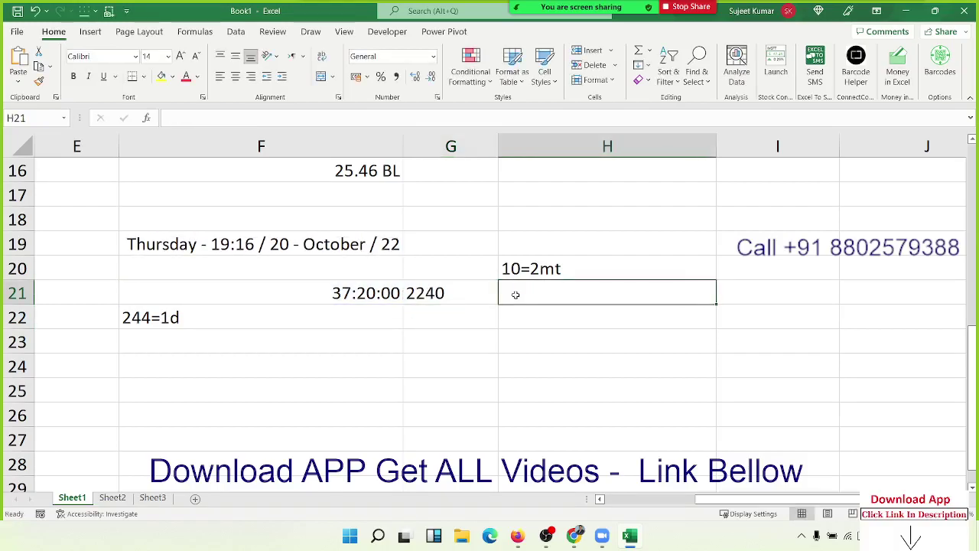
{"action": "type", "text": "="}
{"action": "key", "text": "Left"}
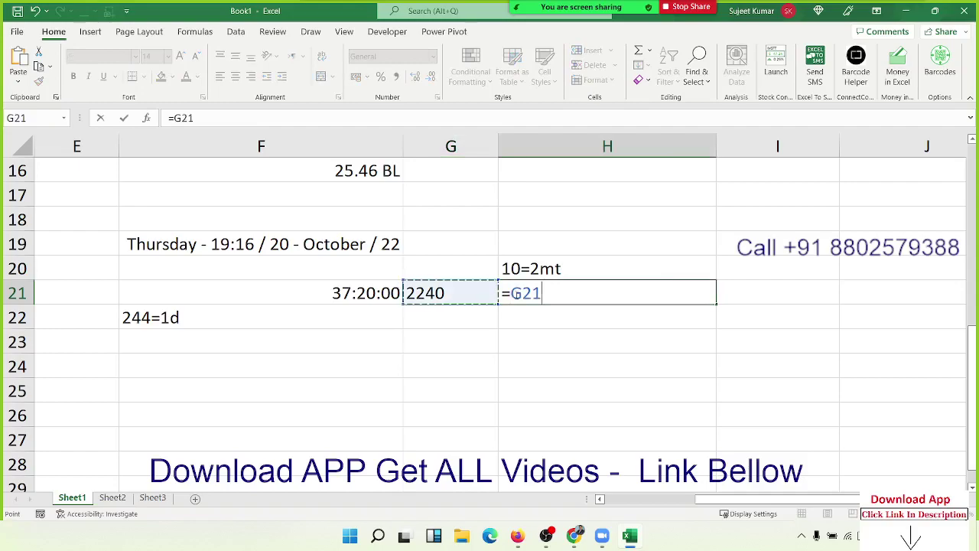
{"action": "type", "text": "/2"}
{"action": "key", "text": "Return"}
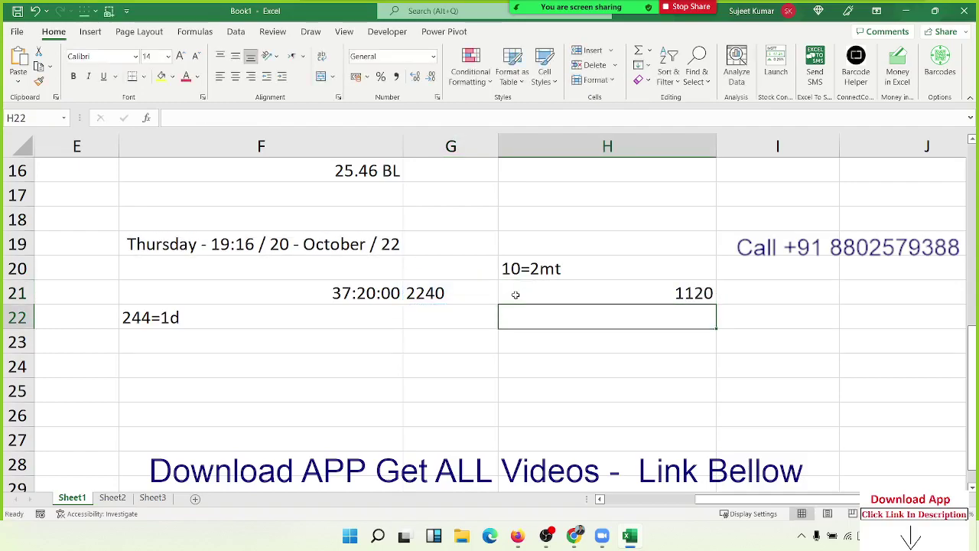
- Enter =H21*10 in H22, giving 11200
{"action": "type", "text": "="}
{"action": "left_click", "coordinate": [516, 294]}
{"action": "type", "text": "*1"}
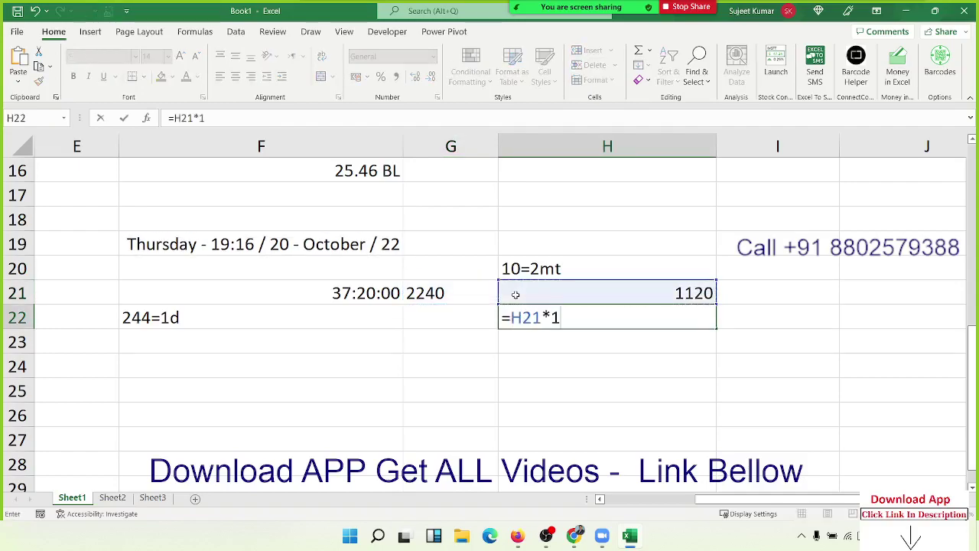
{"action": "type", "text": "0"}
{"action": "key", "text": "Return"}
{"action": "key", "text": "Up"}
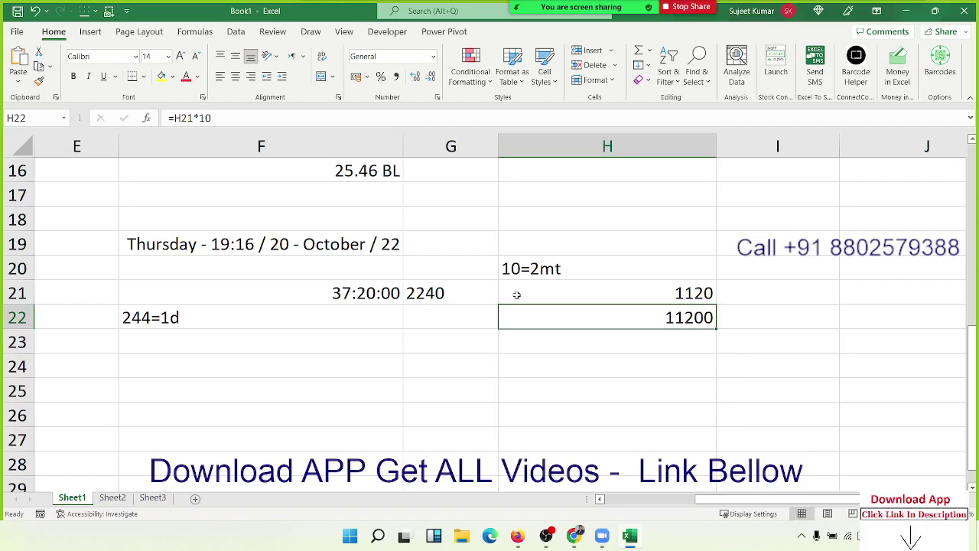
{"action": "key", "text": "Left"}
{"action": "key", "text": "Up"}
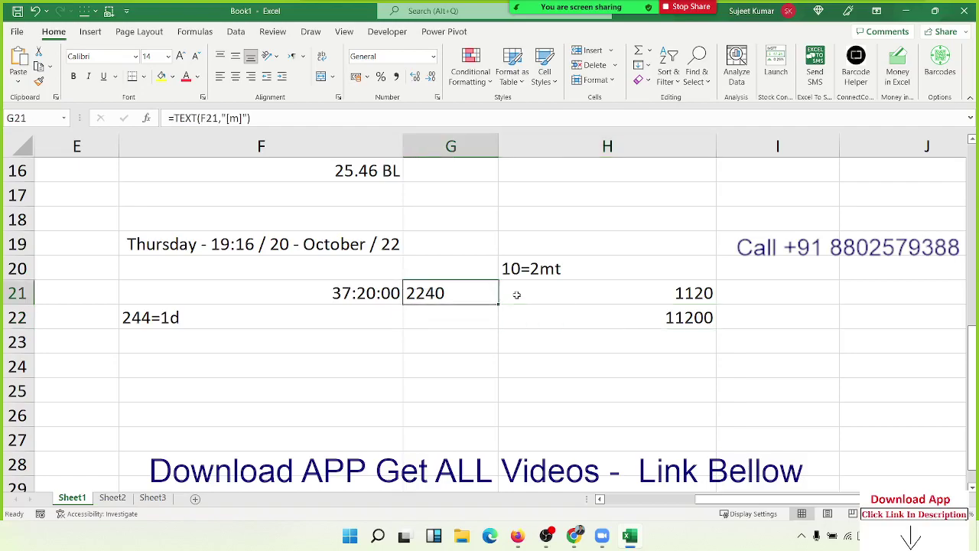